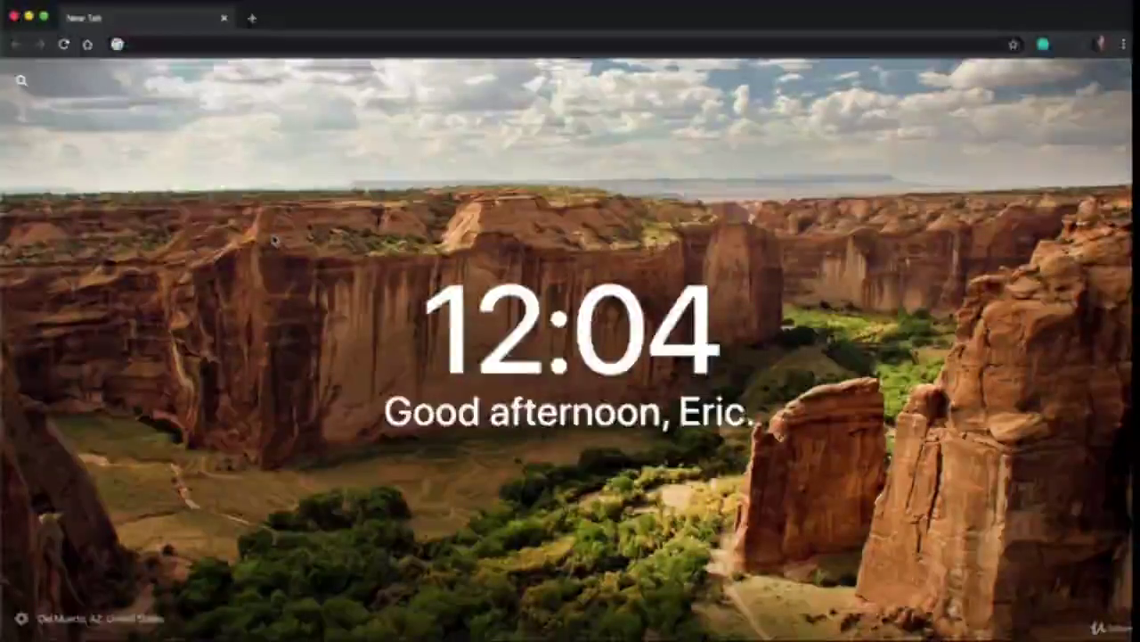
- Open the WordPress admin dashboard at projectselfexpression.com/wp-admin
{"action": "type", "text": "projectselfexpression.com/"}
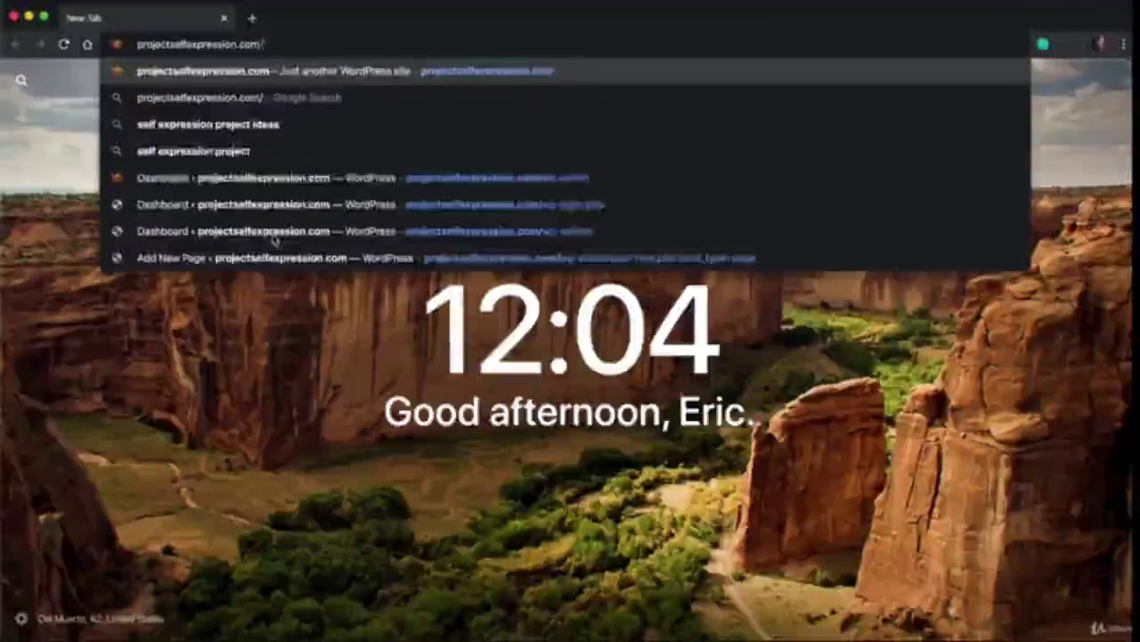
{"action": "type", "text": "wp-admin"}
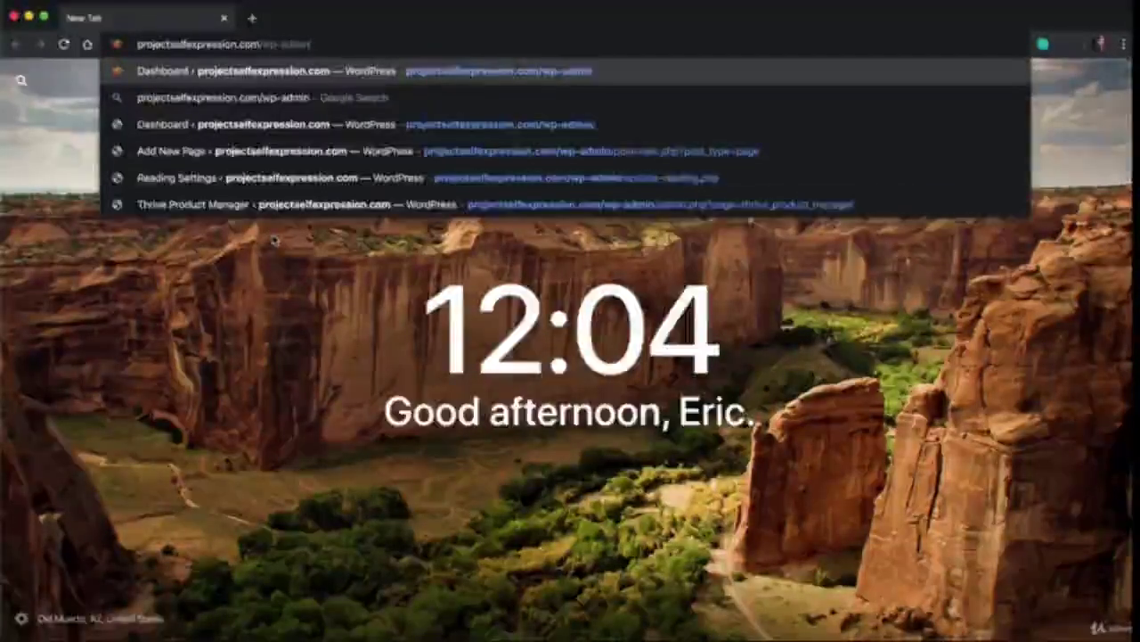
{"action": "key", "text": "Return"}
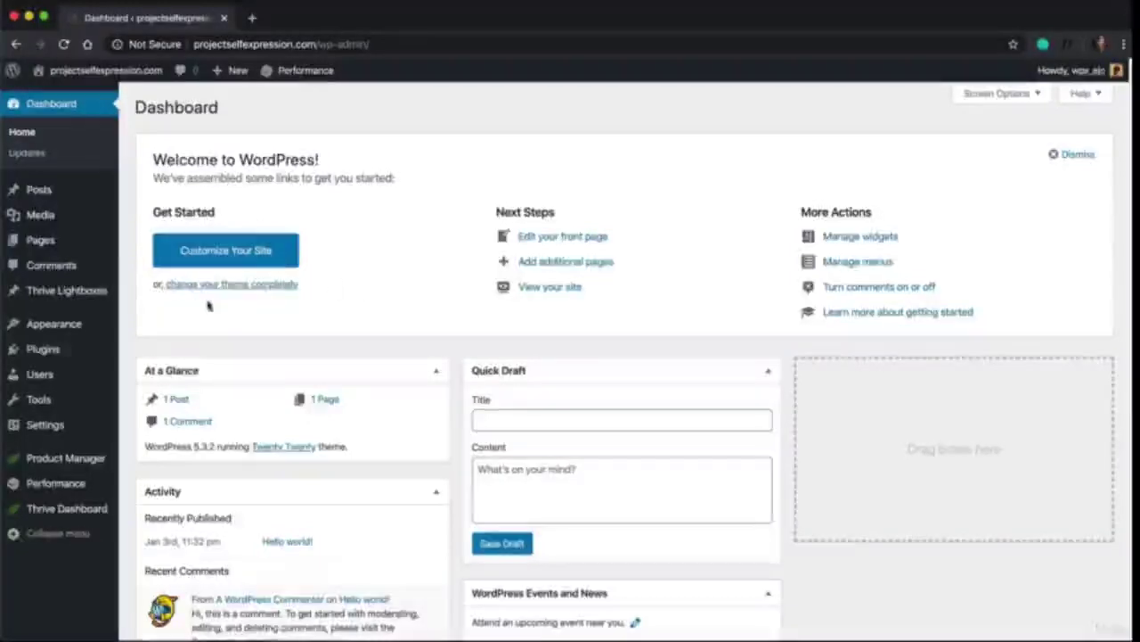
- Add a new WordPress page titled "Sales Page" and publish it
{"action": "mouse_move", "coordinate": [54, 240]}
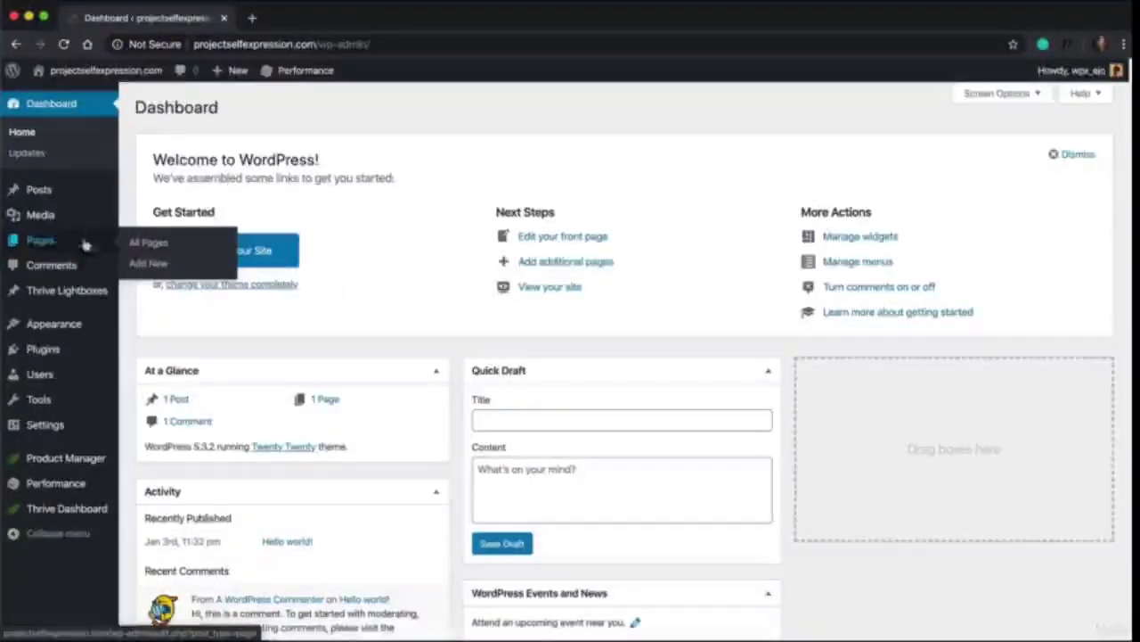
{"action": "left_click", "coordinate": [160, 272]}
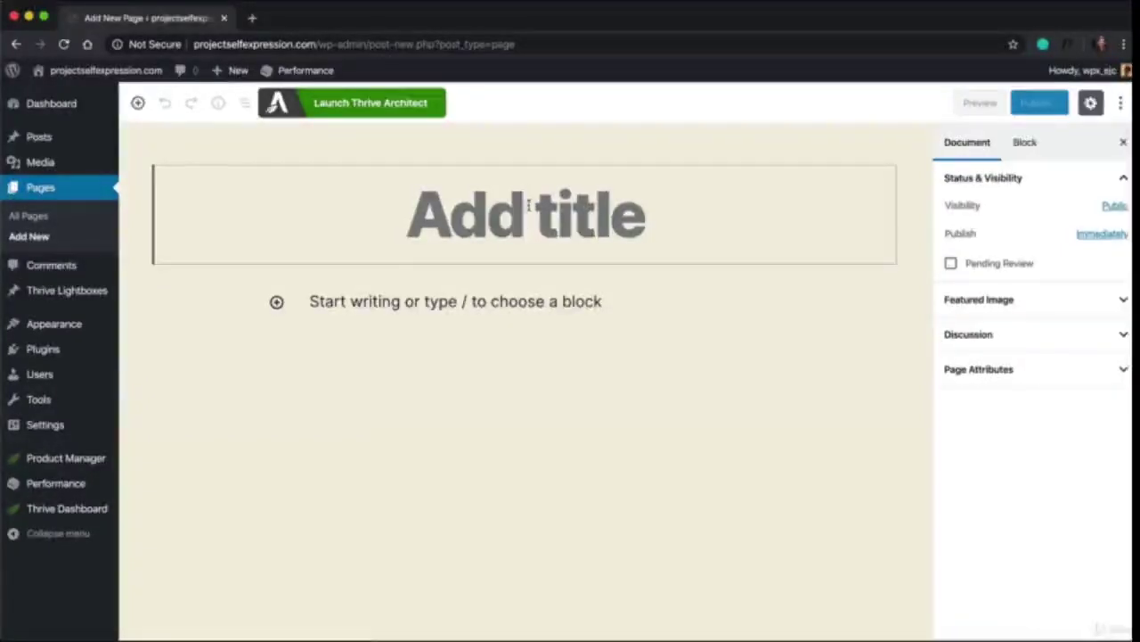
{"action": "type", "text": "Sales Page"}
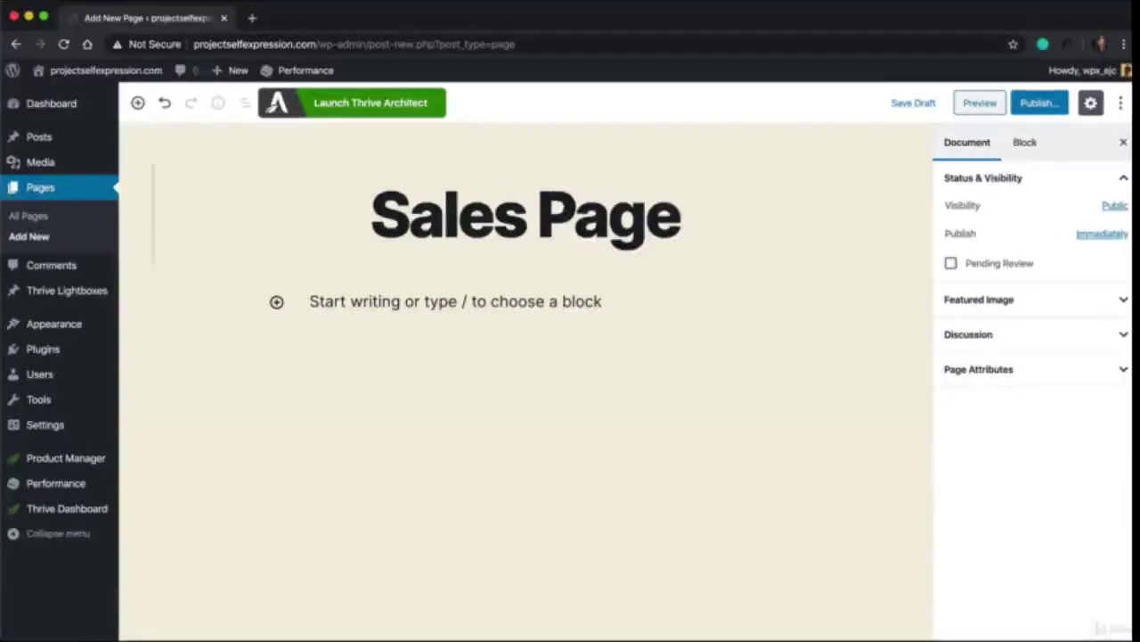
{"action": "left_click", "coordinate": [1045, 105]}
{"action": "left_click", "coordinate": [1051, 104]}
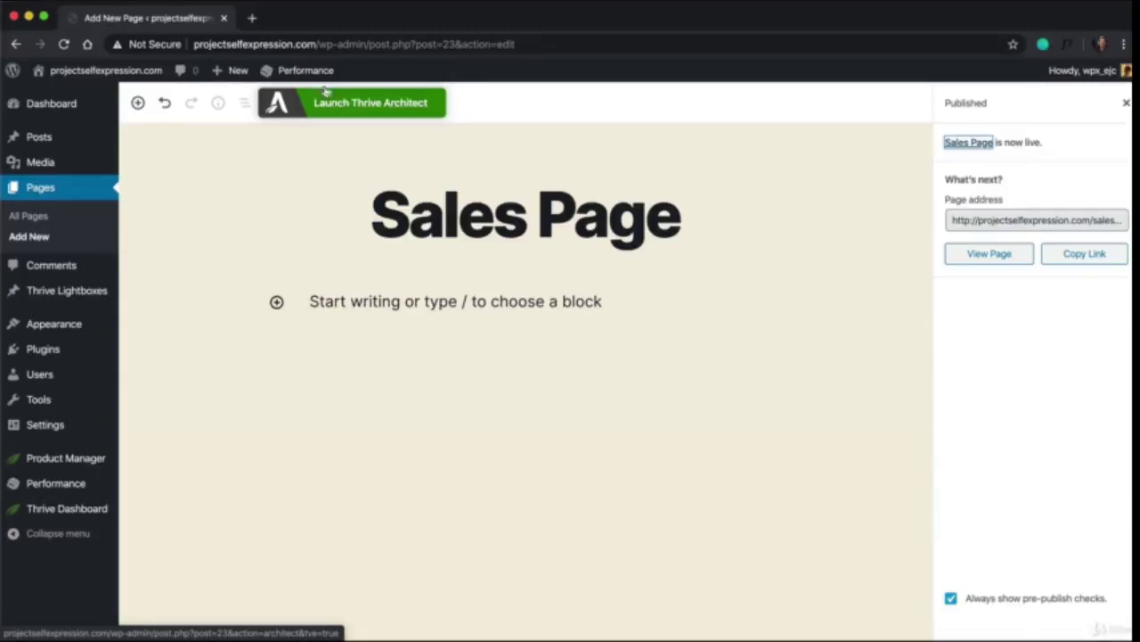
- Open eric.camp/thrivetutorials in a new browser tab, look through the Thrive Architect tutorials, and return to the page editor
{"action": "left_click", "coordinate": [253, 20]}
{"action": "type", "text": "eric.camp"}
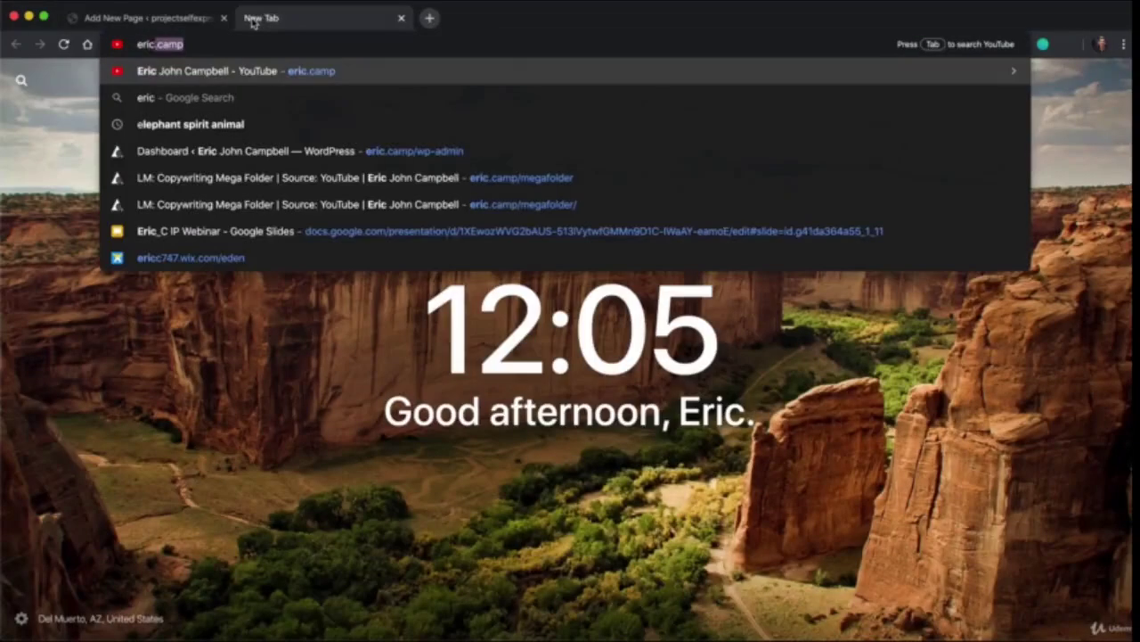
{"action": "type", "text": "/thrivetutorials"}
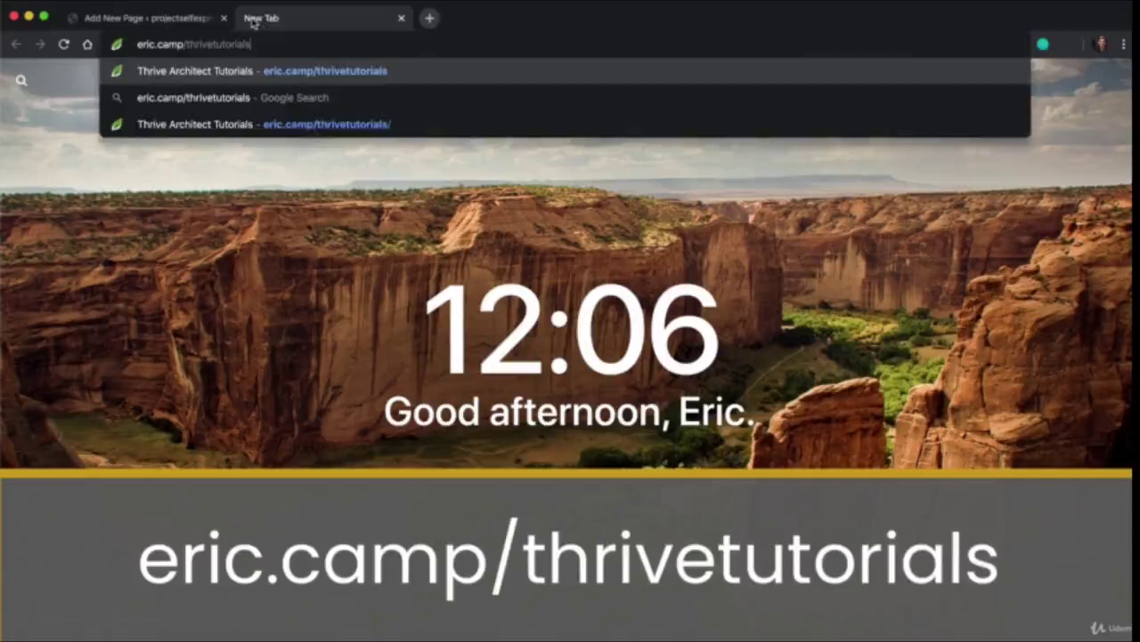
{"action": "key", "text": "Return"}
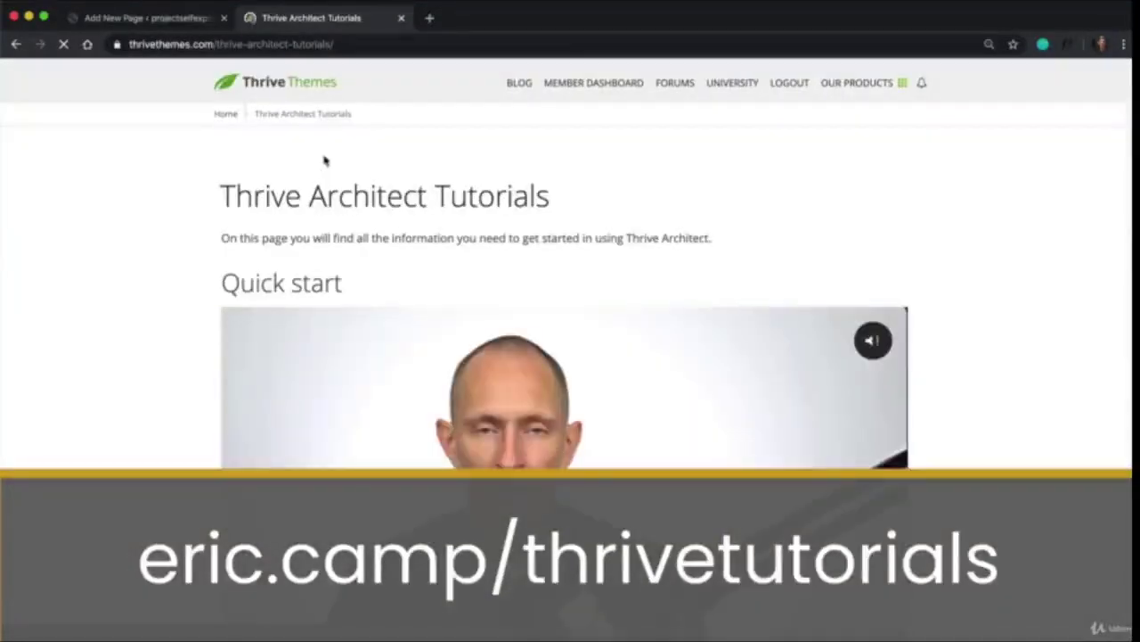
{"action": "scroll", "coordinate": [369, 234], "scroll_direction": "down", "scroll_amount": 2}
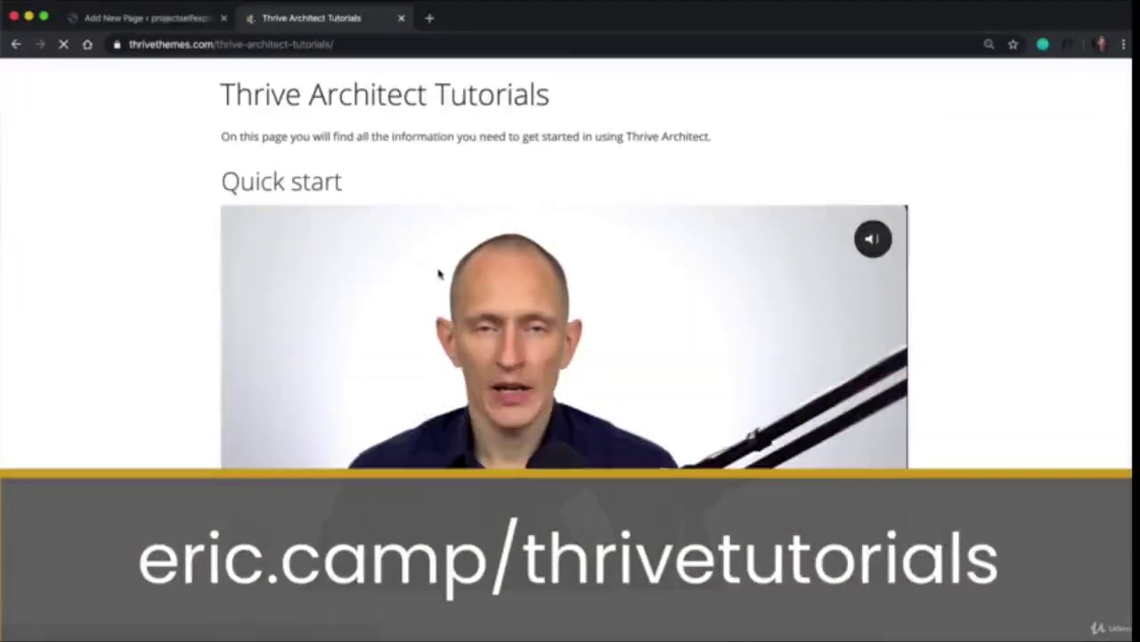
{"action": "left_click", "coordinate": [160, 17]}
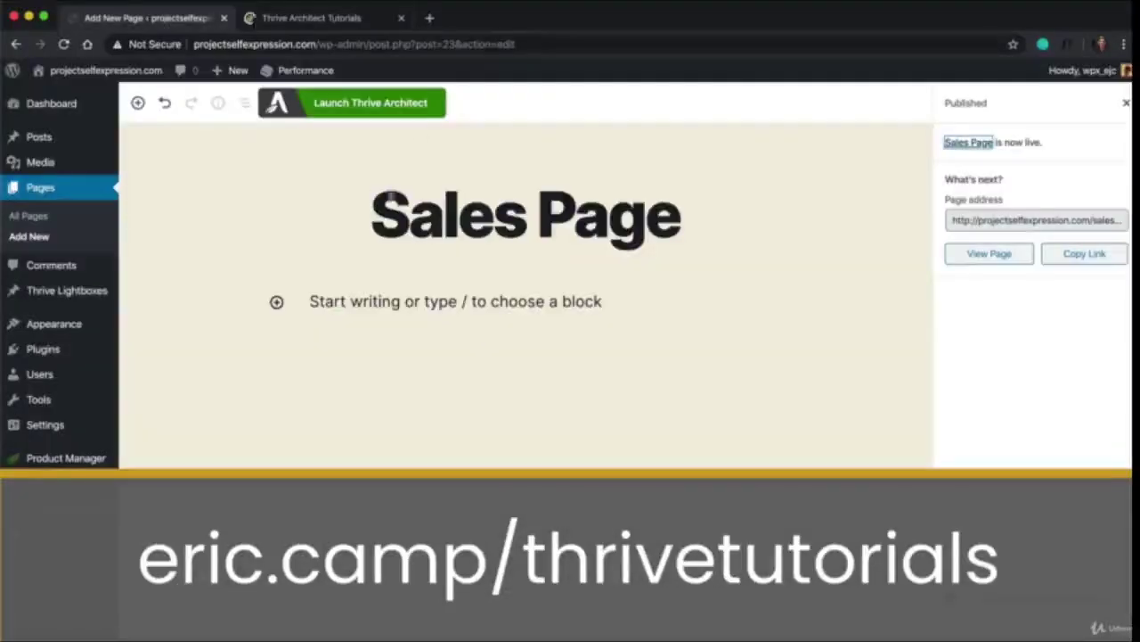
{"action": "left_click", "coordinate": [333, 27]}
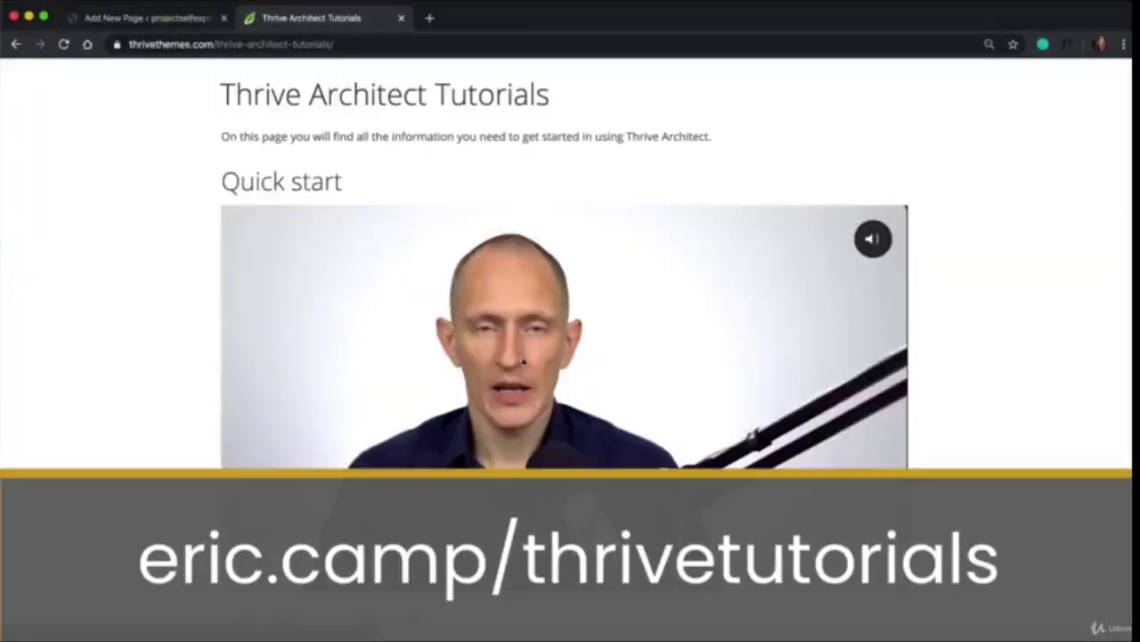
{"action": "scroll", "coordinate": [631, 395], "scroll_direction": "down", "scroll_amount": 15}
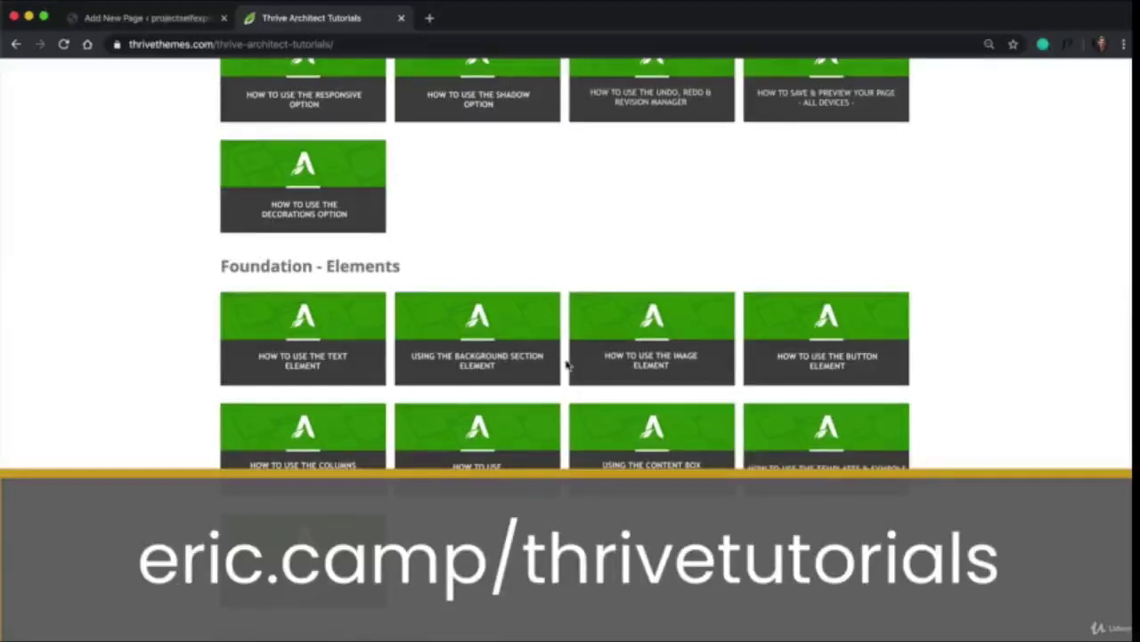
{"action": "left_click", "coordinate": [150, 20]}
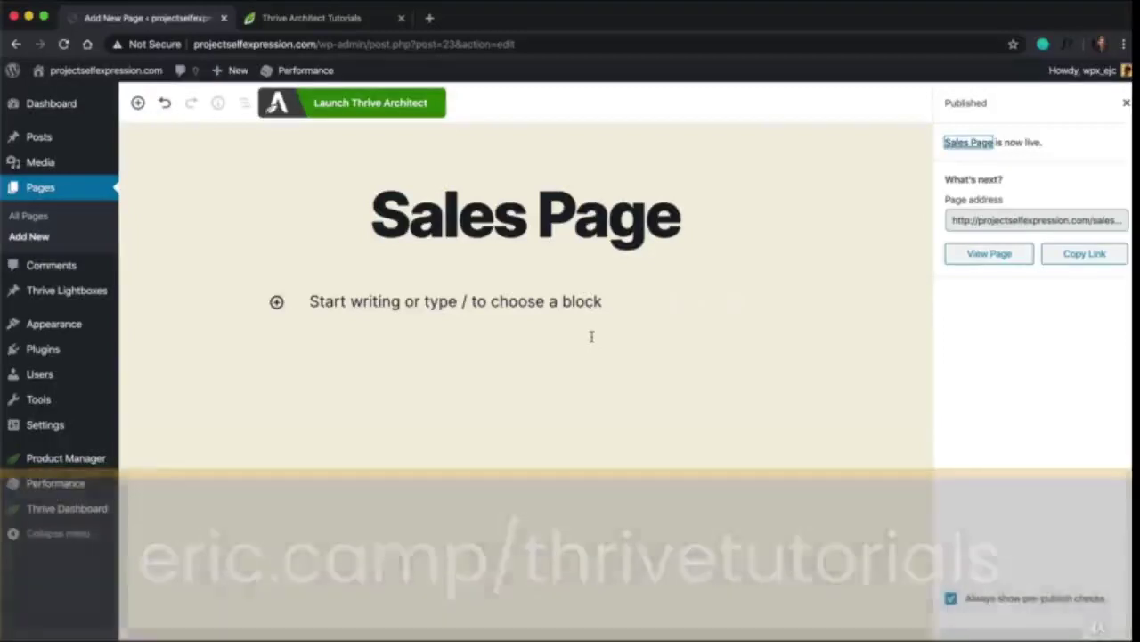
- Launch Thrive Architect for the Sales Page and apply the Not PS Smart Blank Page landing page template
{"action": "left_click", "coordinate": [364, 107]}
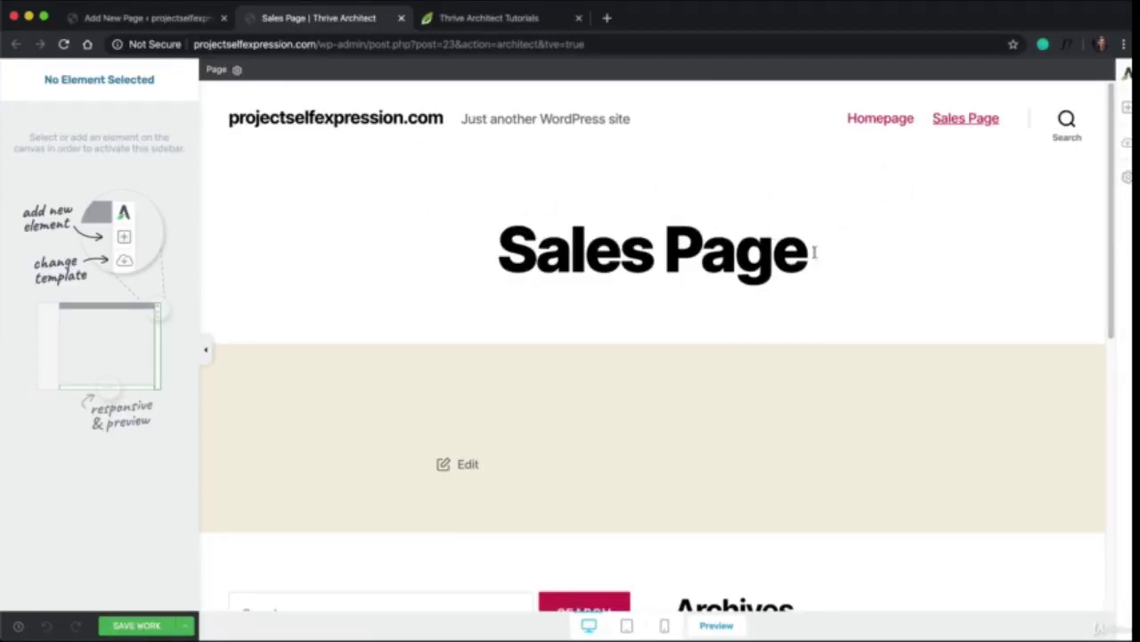
{"action": "left_click", "coordinate": [1127, 148]}
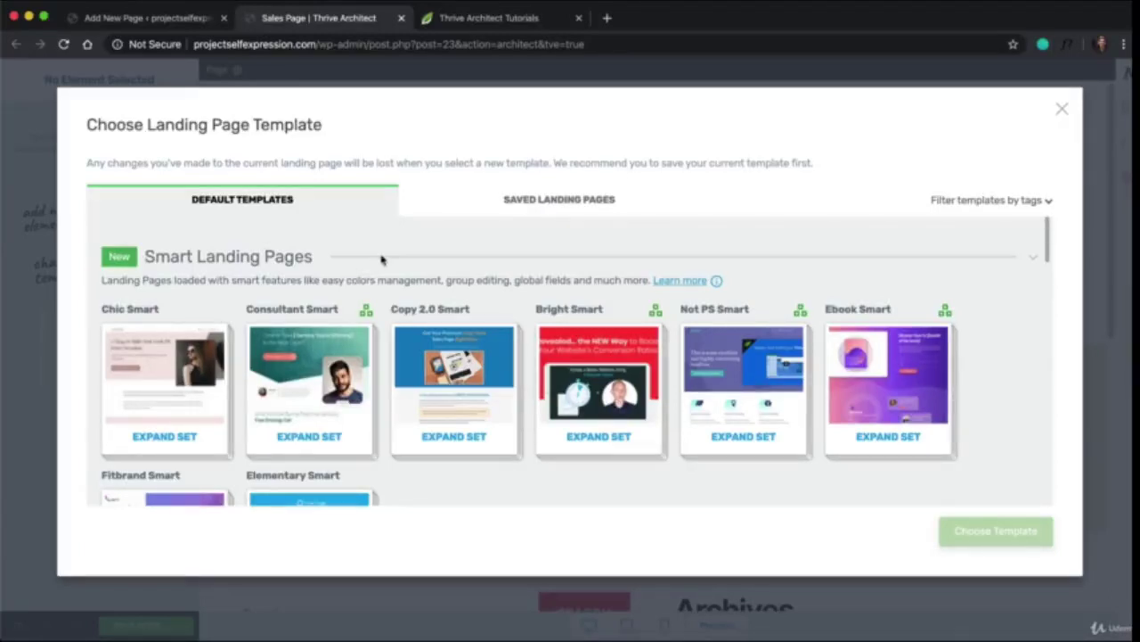
{"action": "mouse_move", "coordinate": [365, 314]}
{"action": "mouse_move", "coordinate": [802, 318]}
{"action": "left_click", "coordinate": [743, 436]}
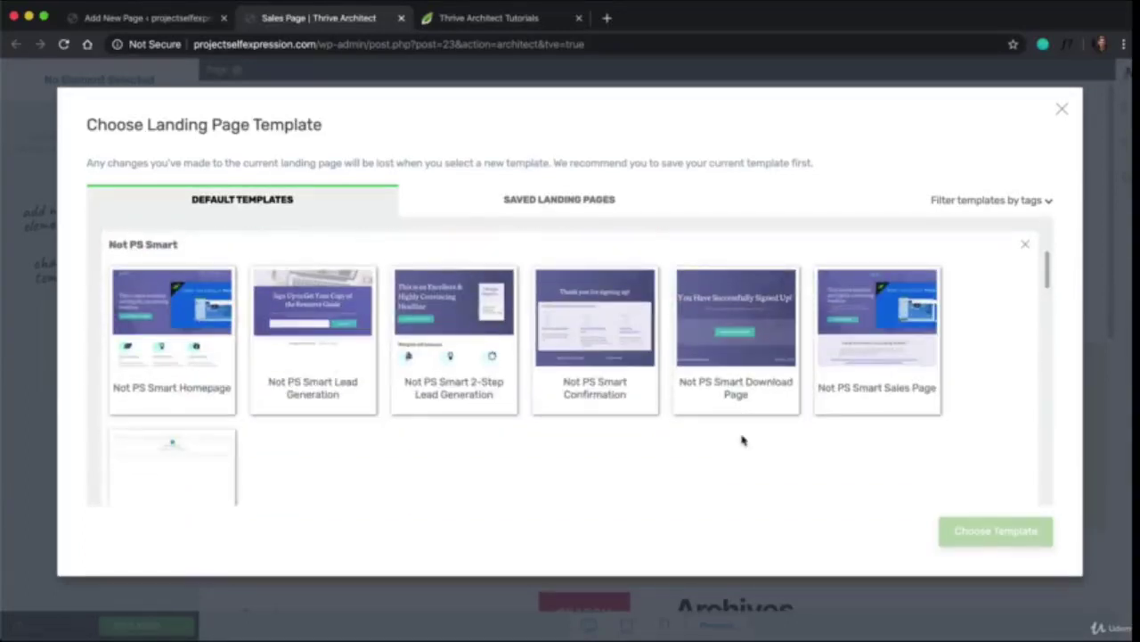
{"action": "scroll", "coordinate": [734, 442], "scroll_direction": "down", "scroll_amount": 4}
{"action": "scroll", "coordinate": [734, 442], "scroll_direction": "up", "scroll_amount": 3}
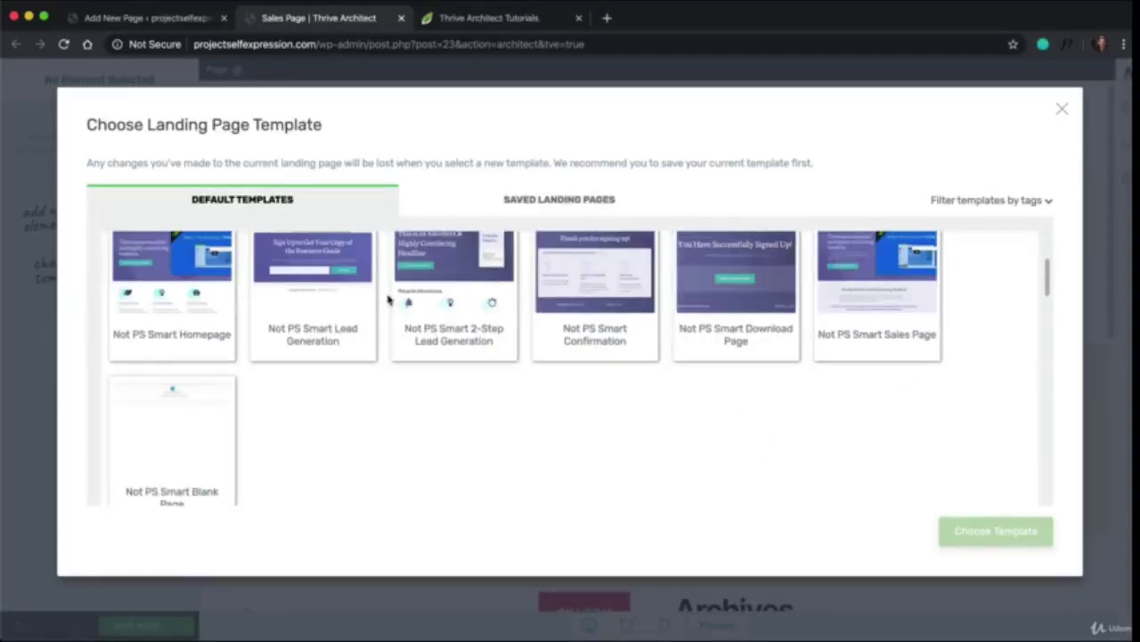
{"action": "scroll", "coordinate": [281, 320], "scroll_direction": "down", "scroll_amount": 1}
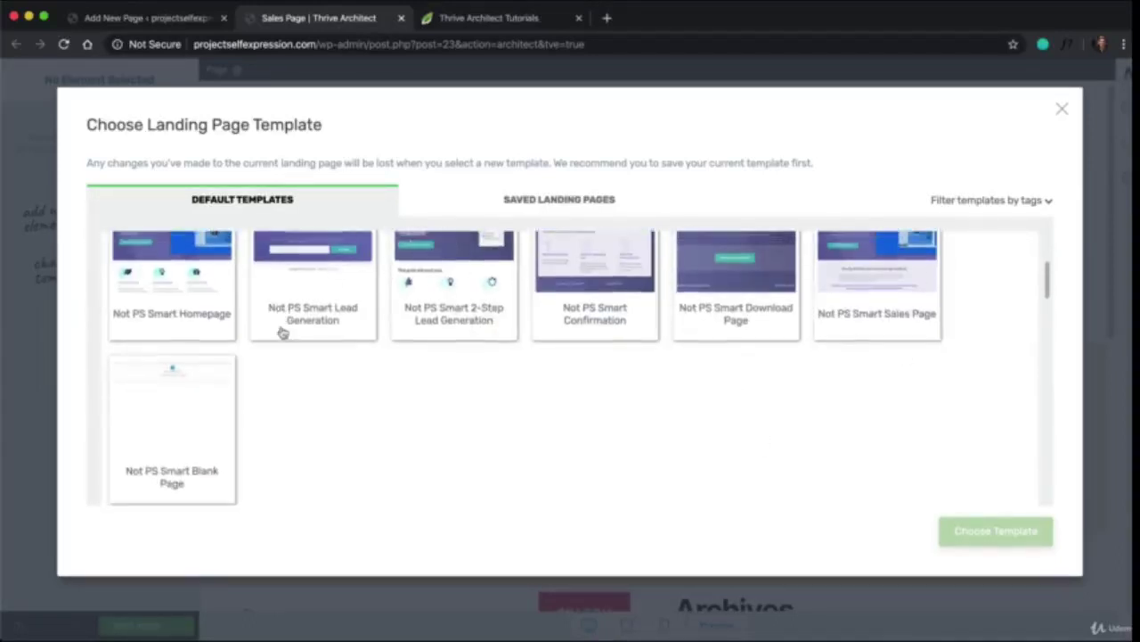
{"action": "left_click", "coordinate": [193, 407]}
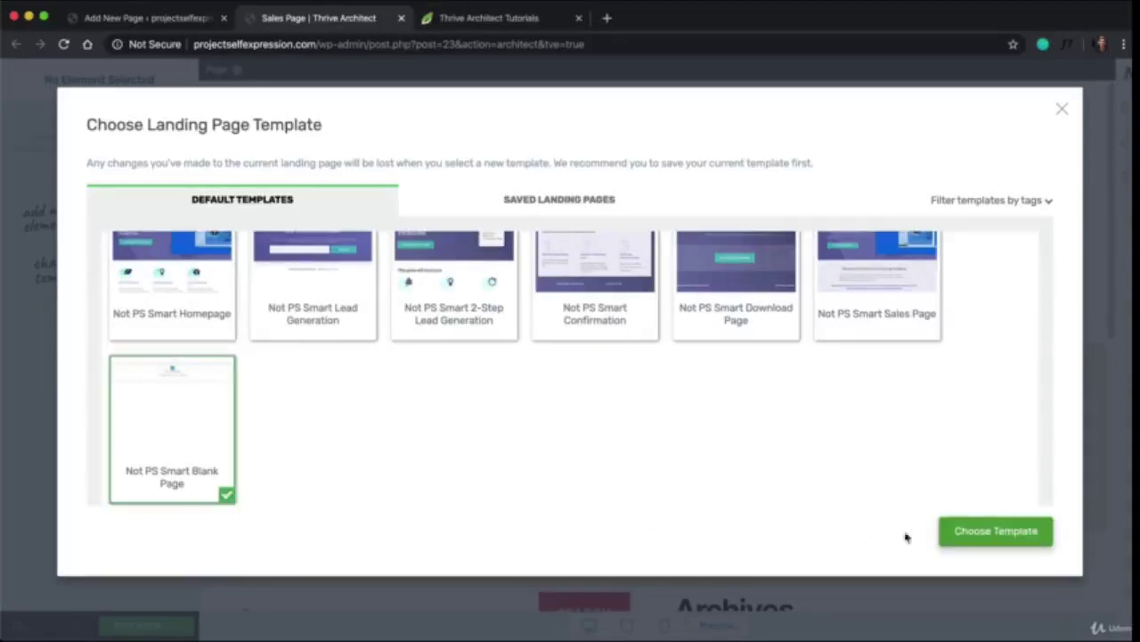
{"action": "left_click", "coordinate": [995, 529]}
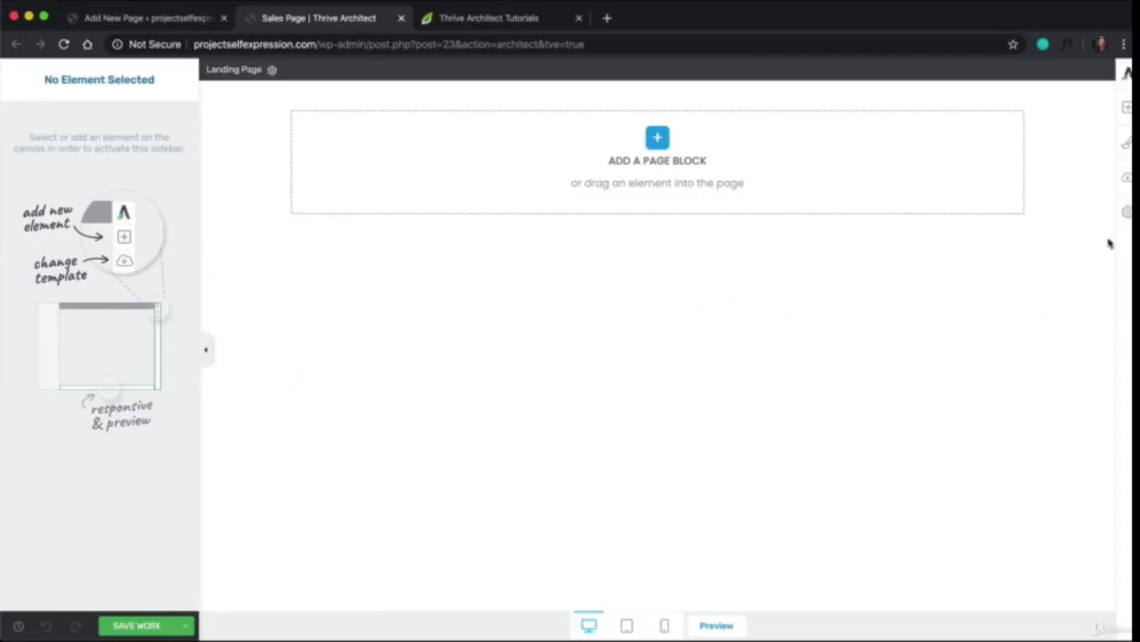
- Search the page elements for "image", and try a Text element on the blank page before removing it
{"action": "left_click", "coordinate": [1127, 109]}
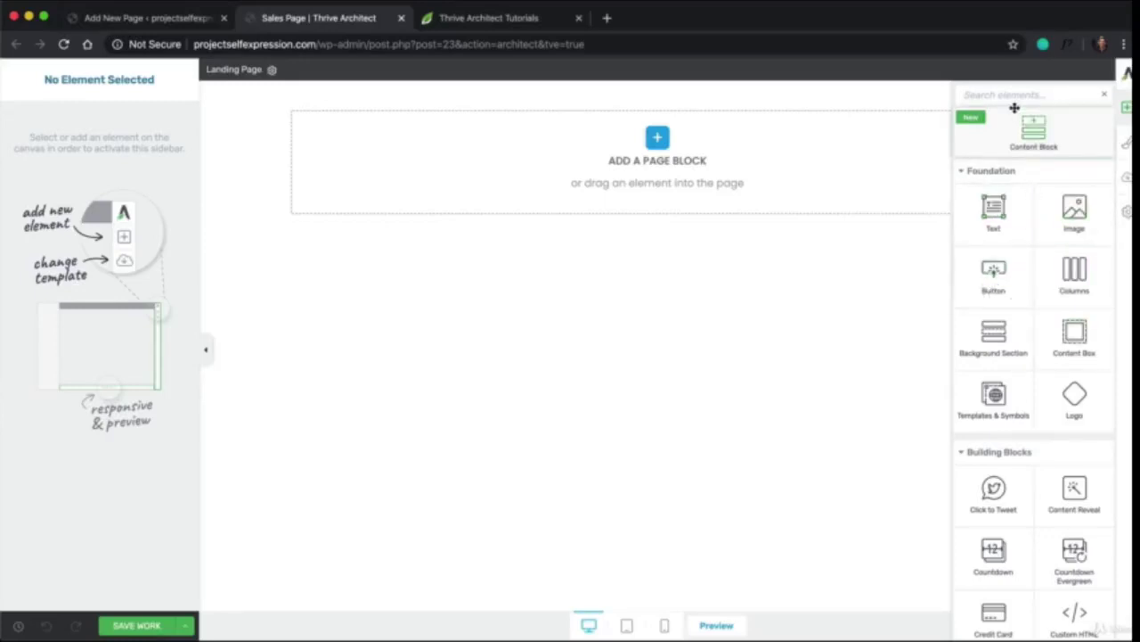
{"action": "type", "text": "image"}
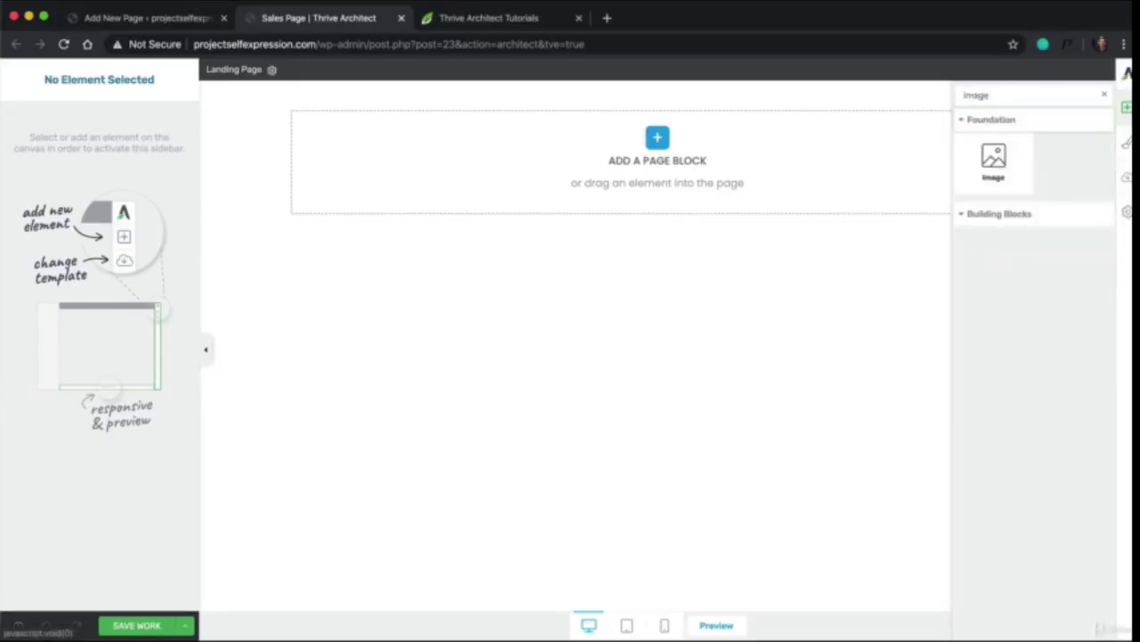
{"action": "key", "text": "BackSpace"}
{"action": "key", "text": "BackSpace"}
{"action": "key", "text": "BackSpace"}
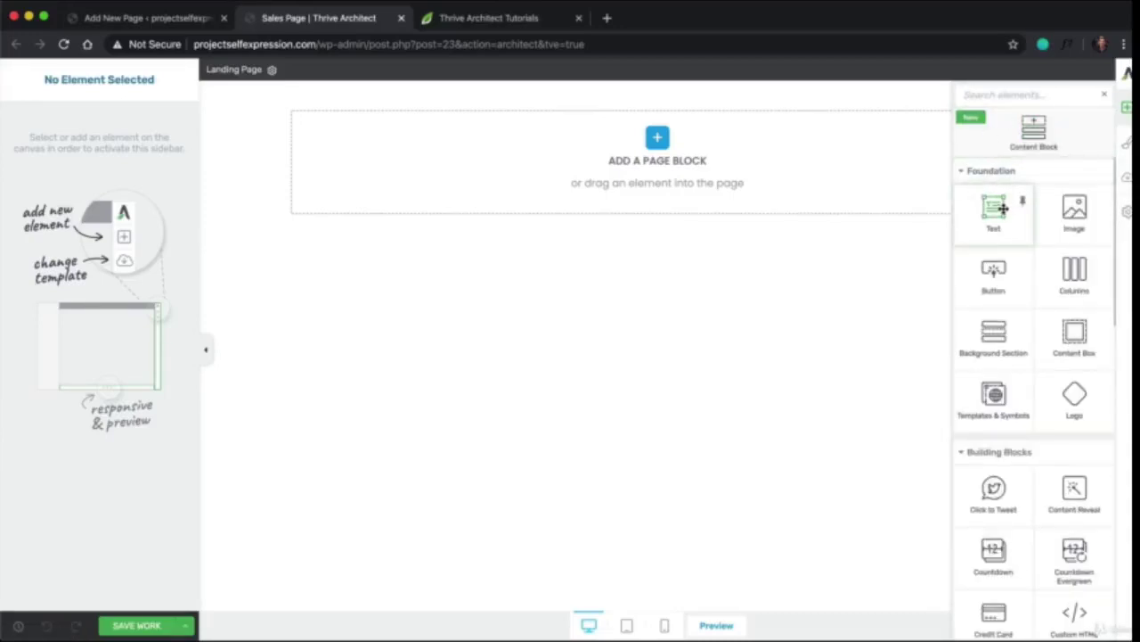
{"action": "left_click_drag", "start_coordinate": [1003, 208], "coordinate": [746, 223]}
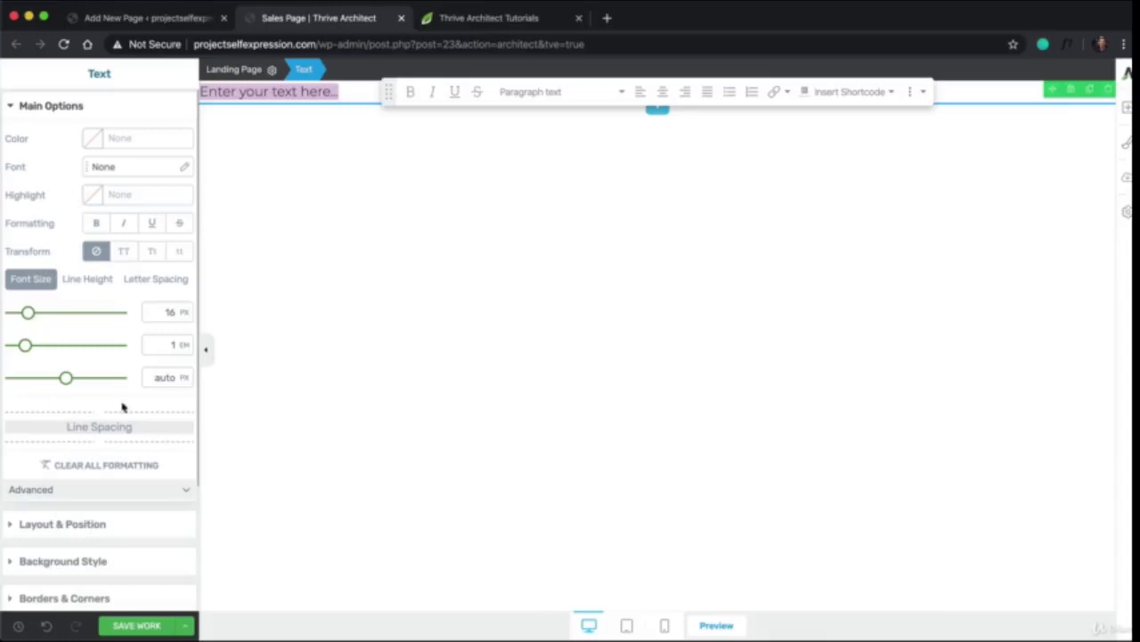
{"action": "left_click", "coordinate": [1110, 90]}
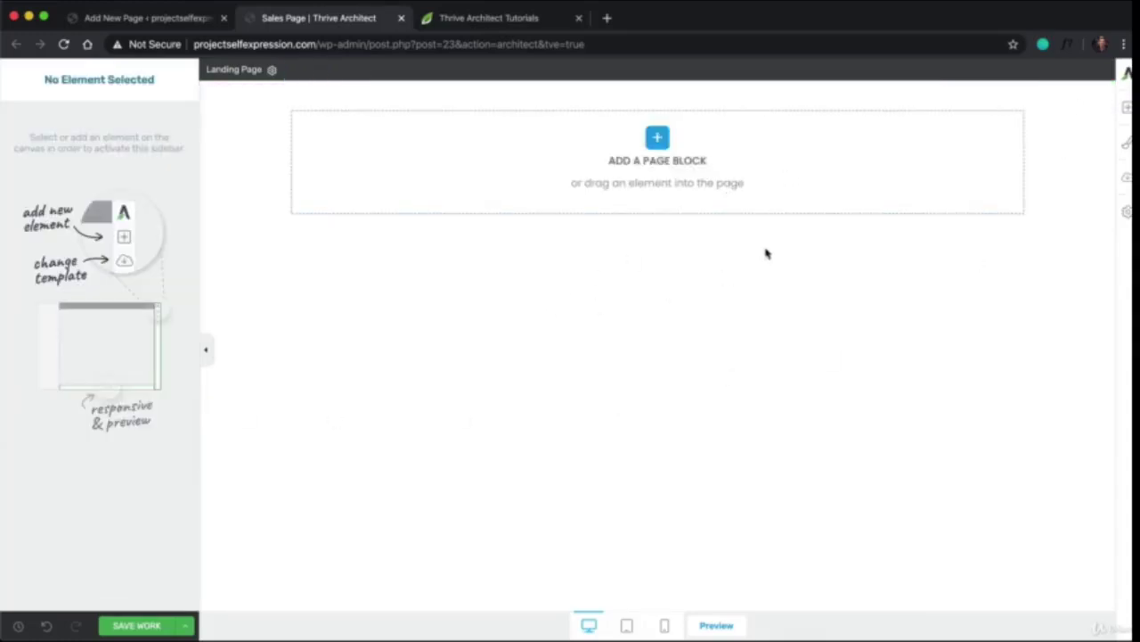
- Add the Hero Area page block with the "Build Websites Fast & Easy" headline to the landing page
{"action": "left_click", "coordinate": [636, 154]}
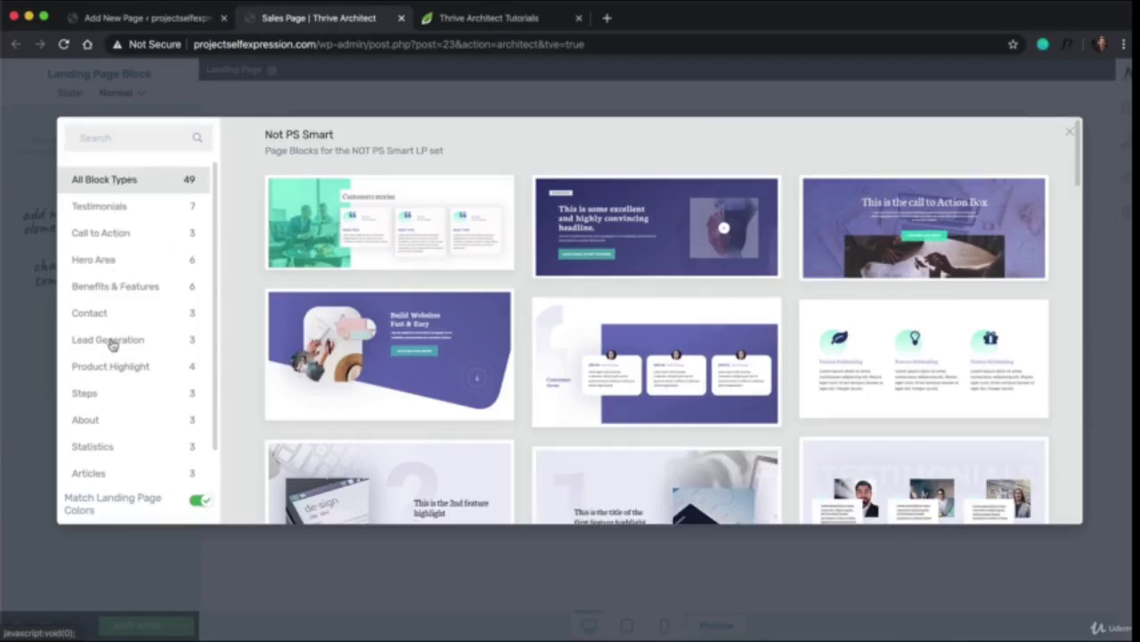
{"action": "left_click", "coordinate": [112, 345]}
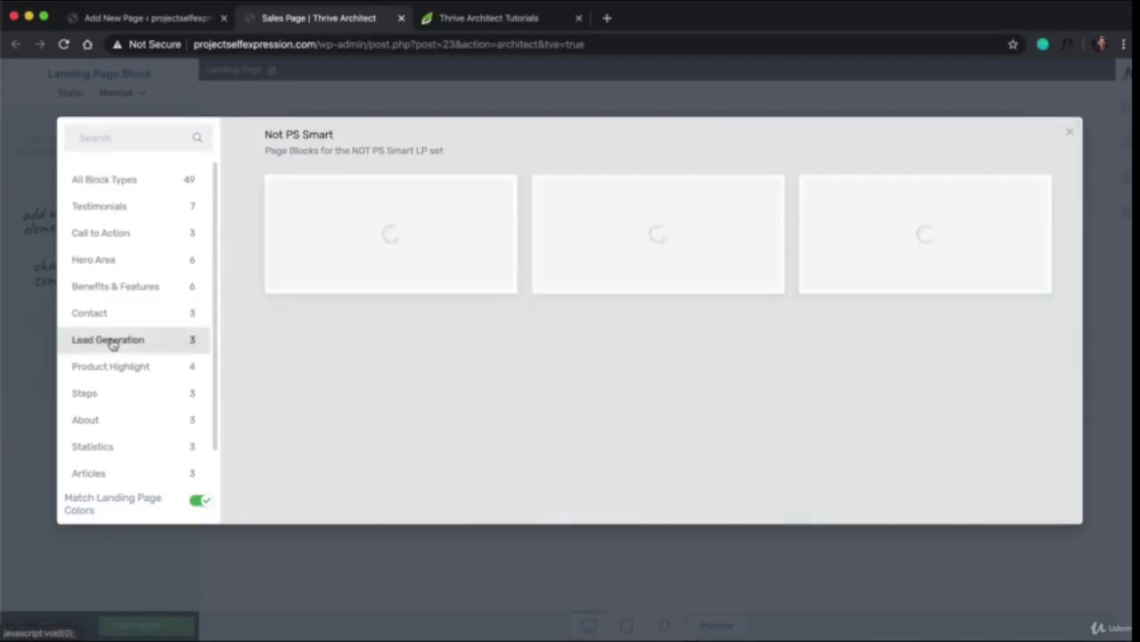
{"action": "left_click", "coordinate": [100, 237]}
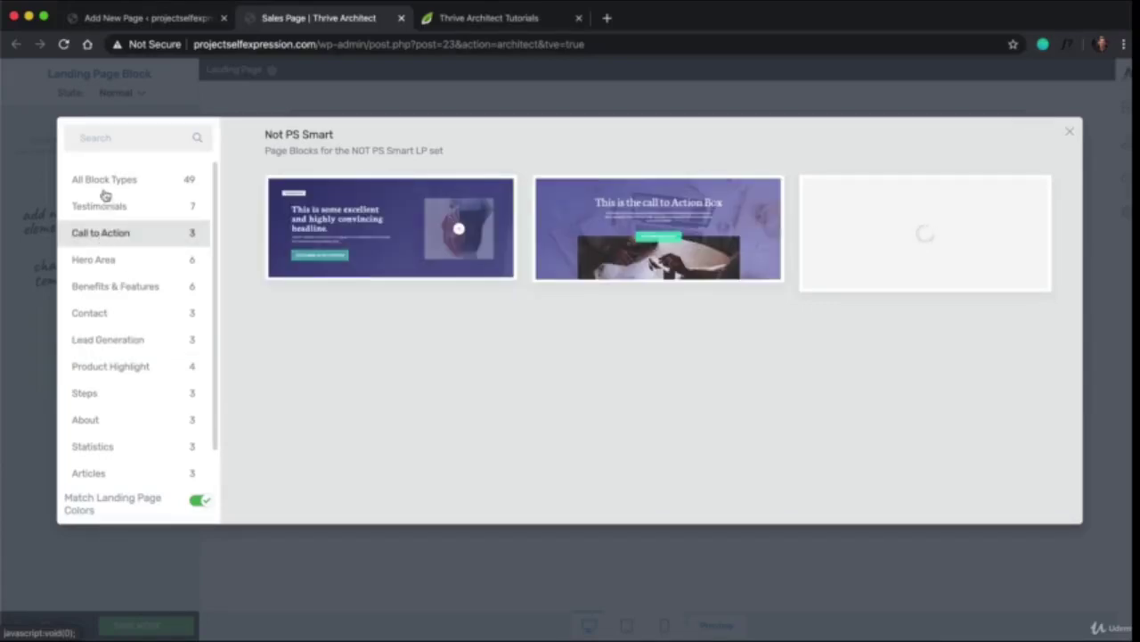
{"action": "left_click", "coordinate": [104, 263]}
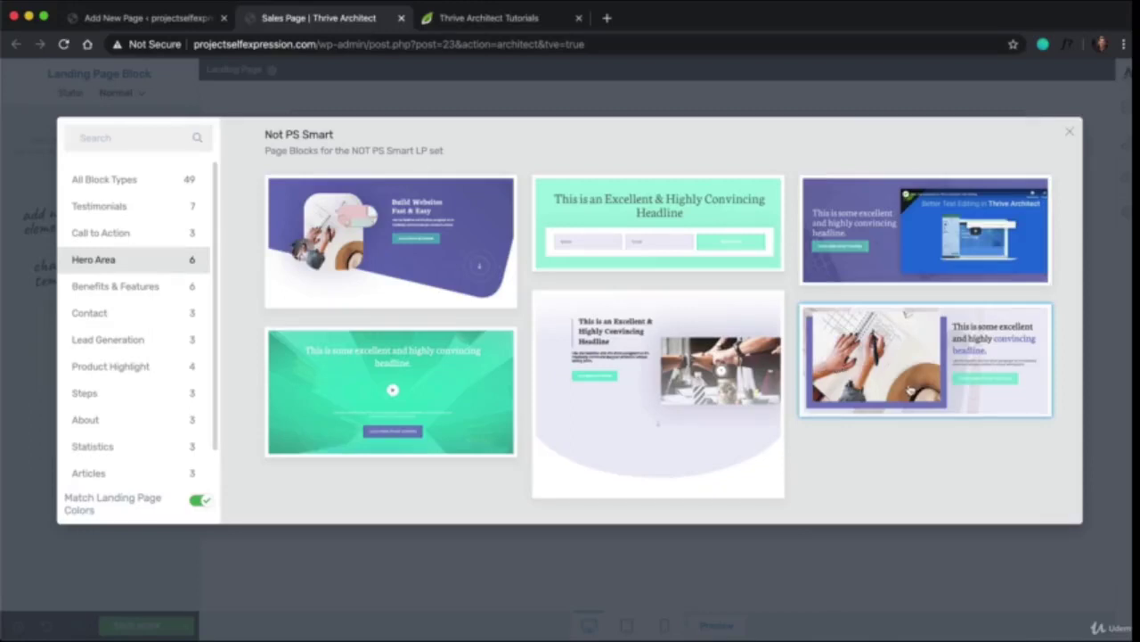
{"action": "left_click", "coordinate": [359, 222]}
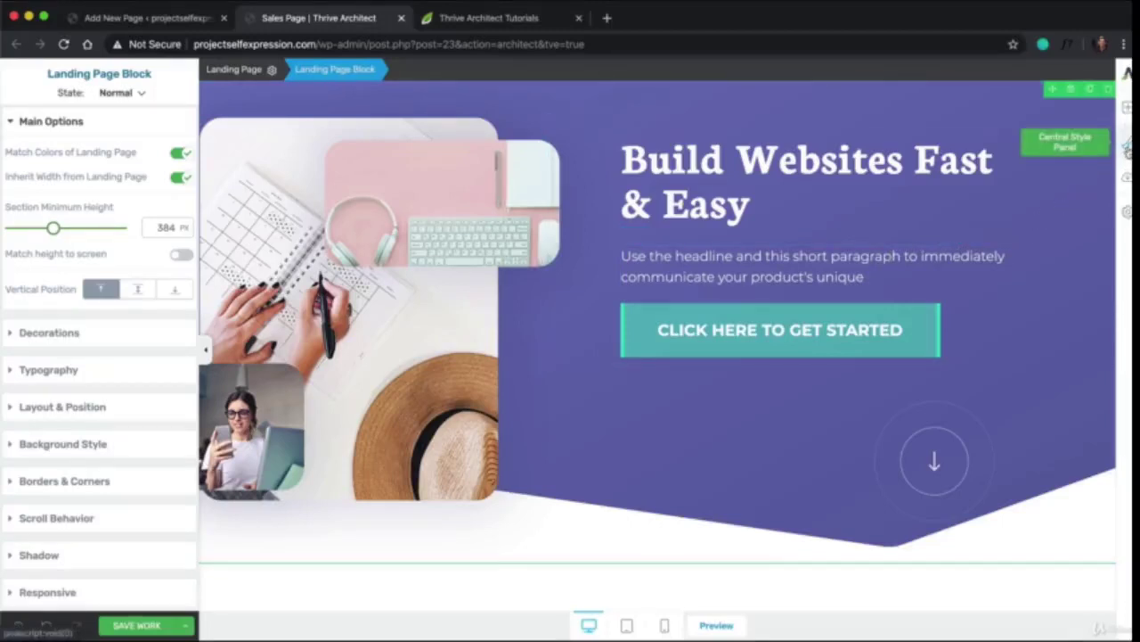
- Switch the landing page's master template colors to the Standard 4 palette and close the style editor
{"action": "left_click", "coordinate": [1128, 153]}
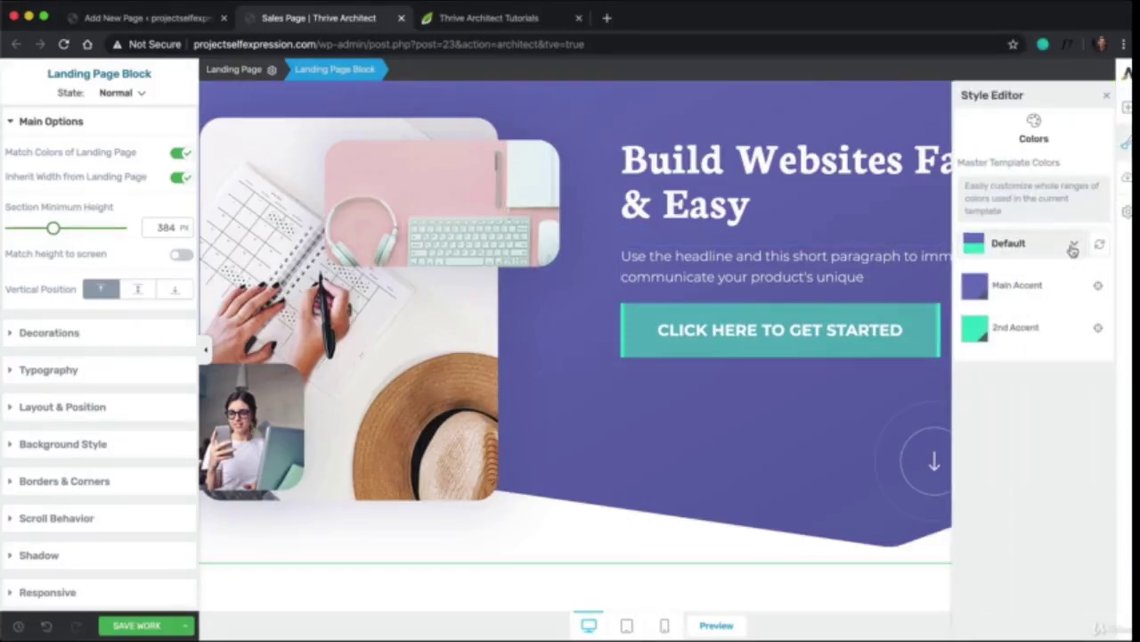
{"action": "left_click", "coordinate": [1071, 243]}
{"action": "left_click", "coordinate": [973, 312]}
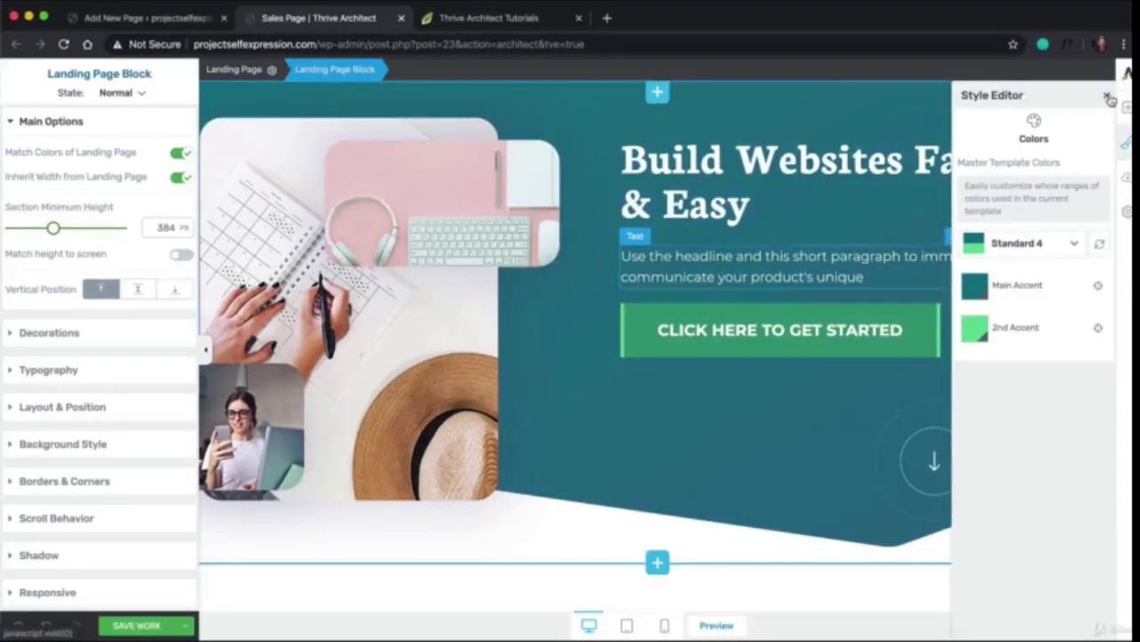
{"action": "left_click", "coordinate": [1075, 243]}
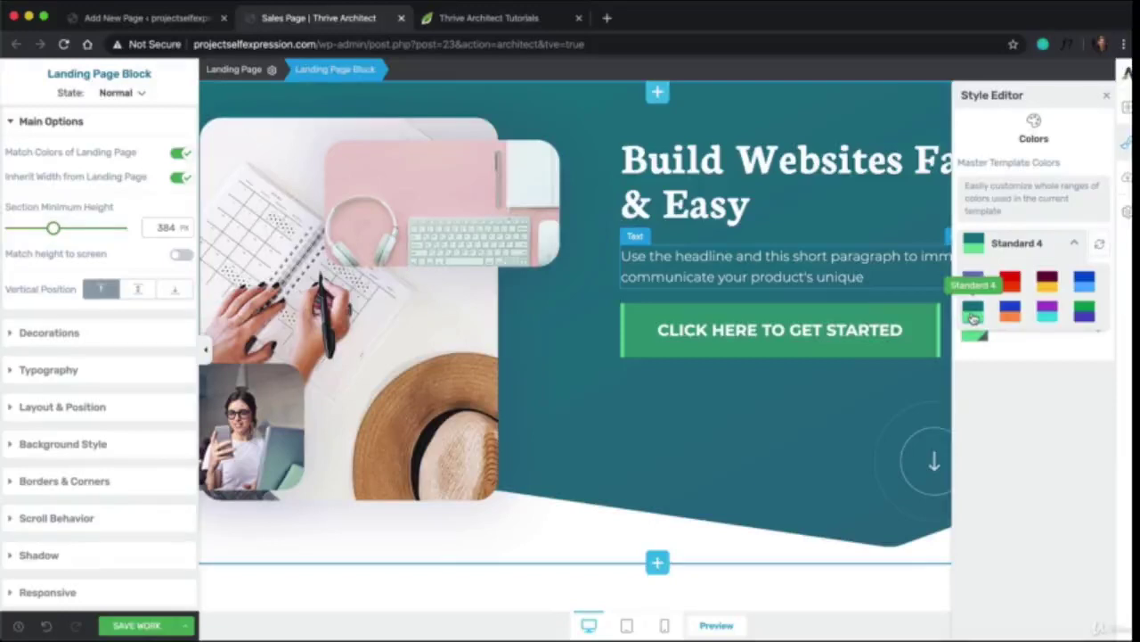
{"action": "left_click", "coordinate": [1105, 98]}
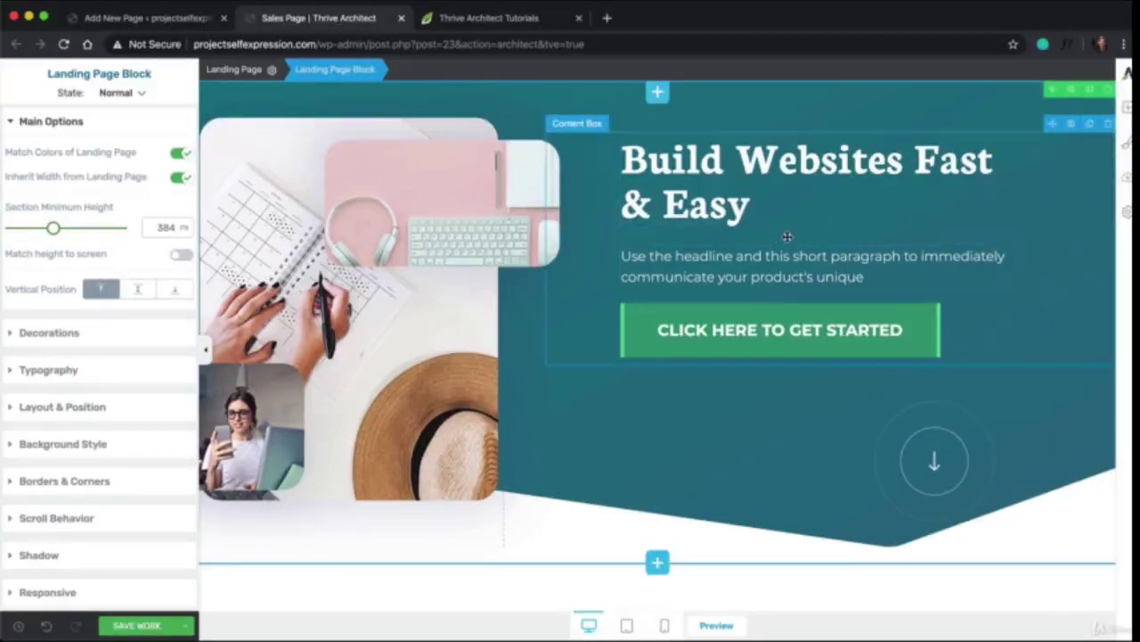
- Replace the large hero image with an uploaded copy of 7 Copywriting Secrets For Beginners.png from the Downloads folder
{"action": "left_click", "coordinate": [419, 313]}
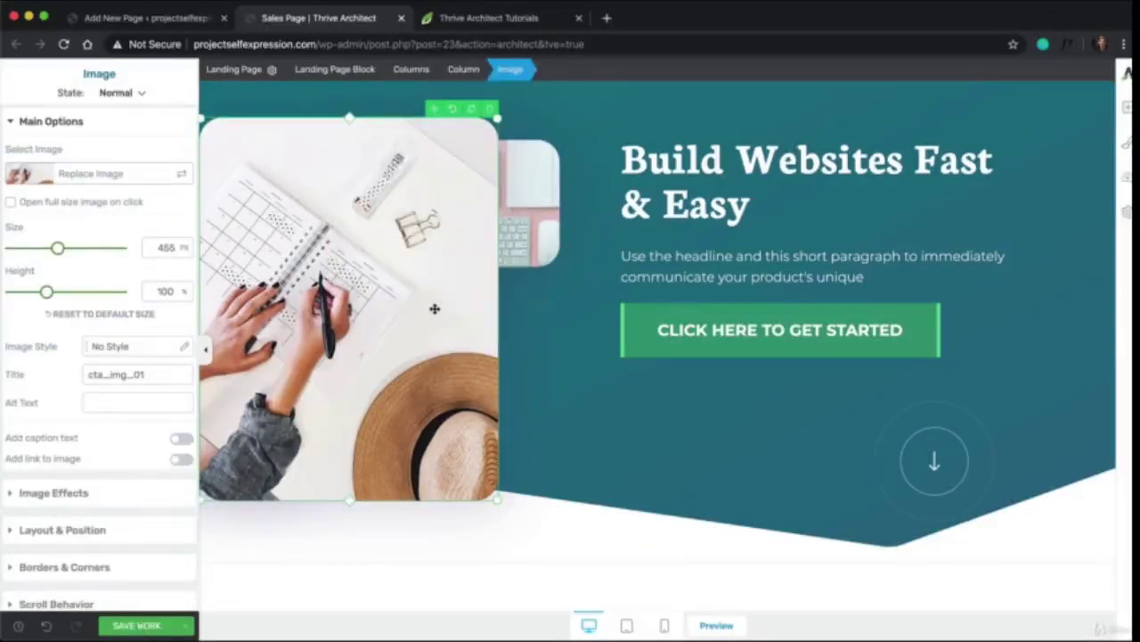
{"action": "left_click", "coordinate": [94, 179]}
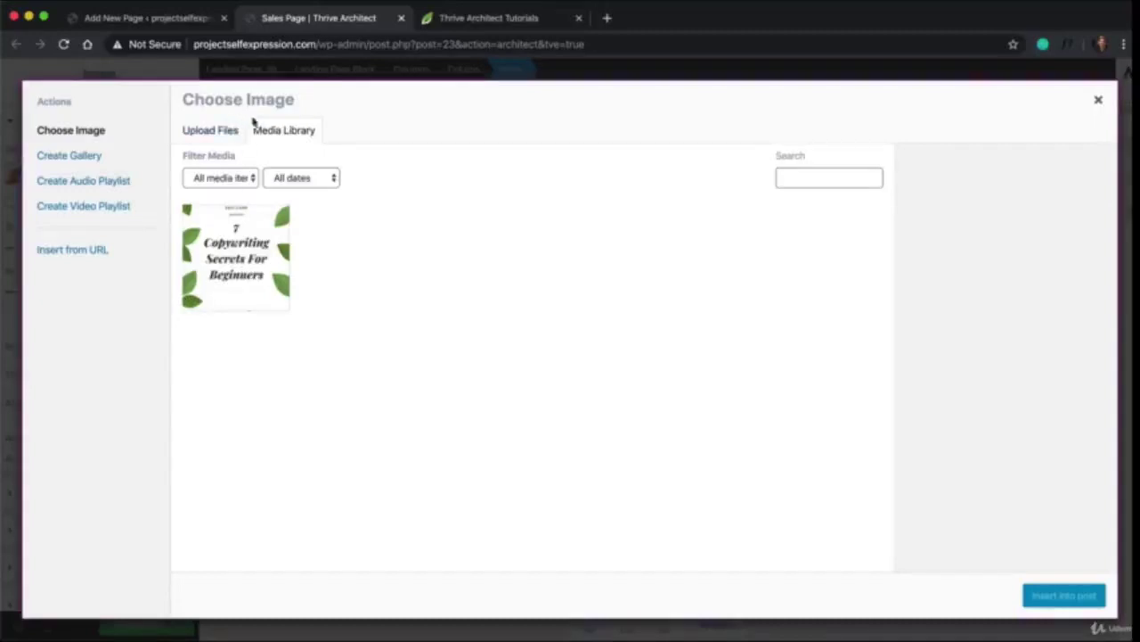
{"action": "left_click", "coordinate": [202, 132]}
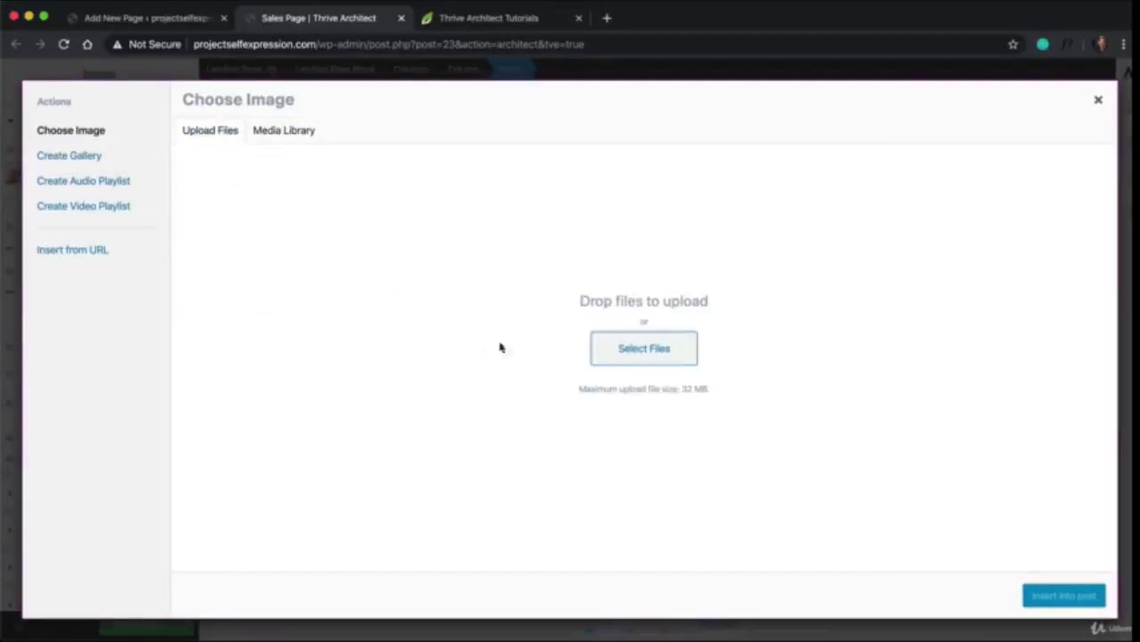
{"action": "left_click", "coordinate": [642, 348]}
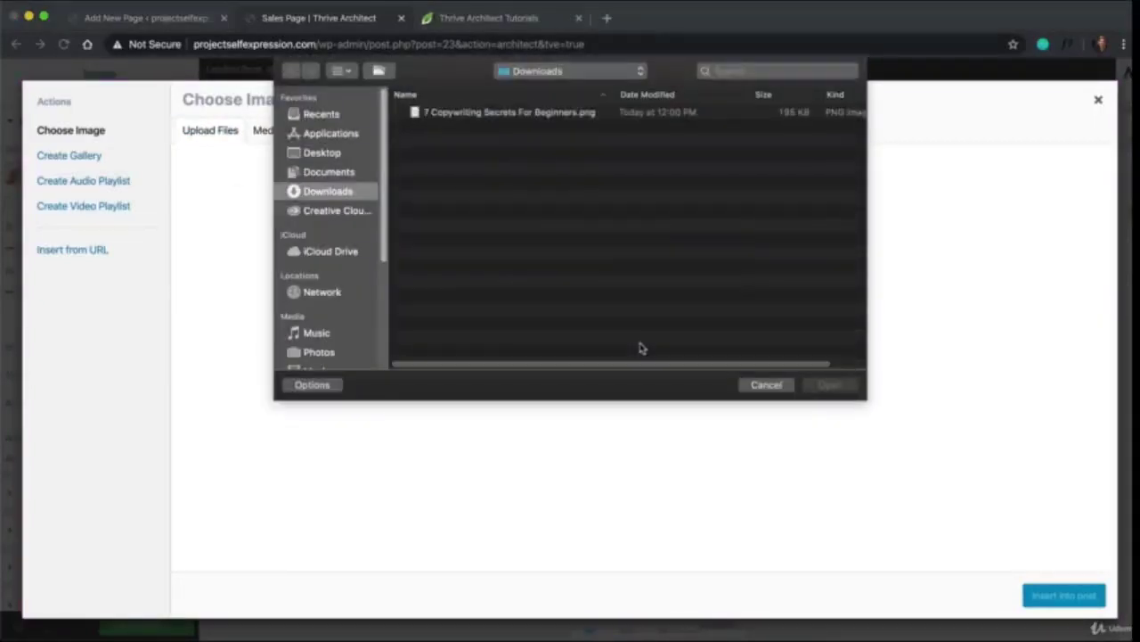
{"action": "double_click", "coordinate": [551, 114]}
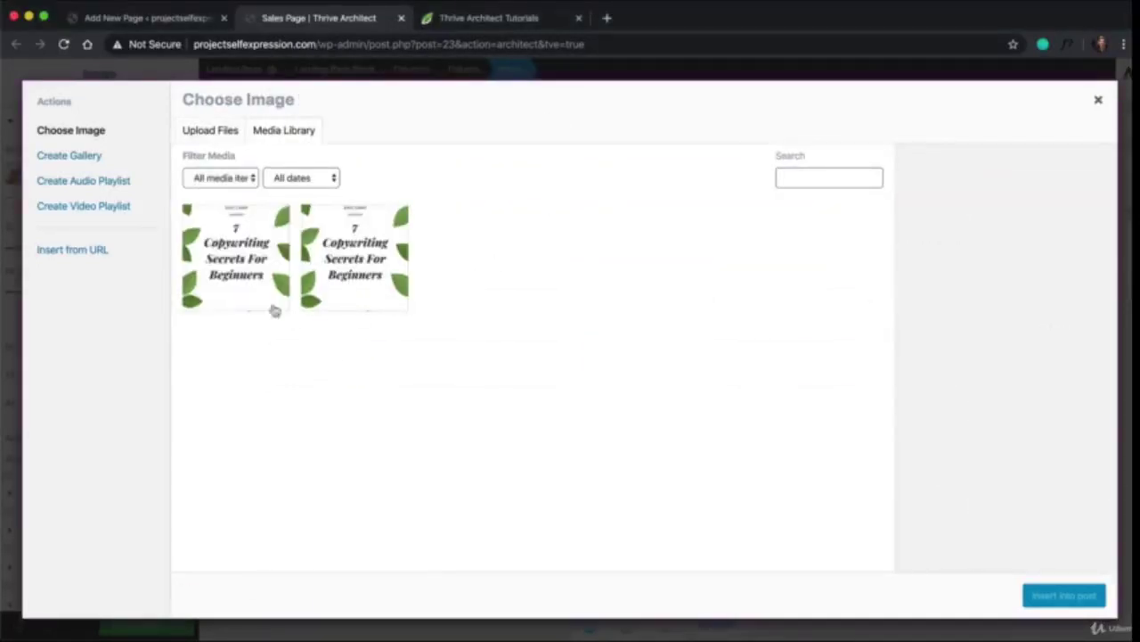
{"action": "left_click", "coordinate": [233, 256]}
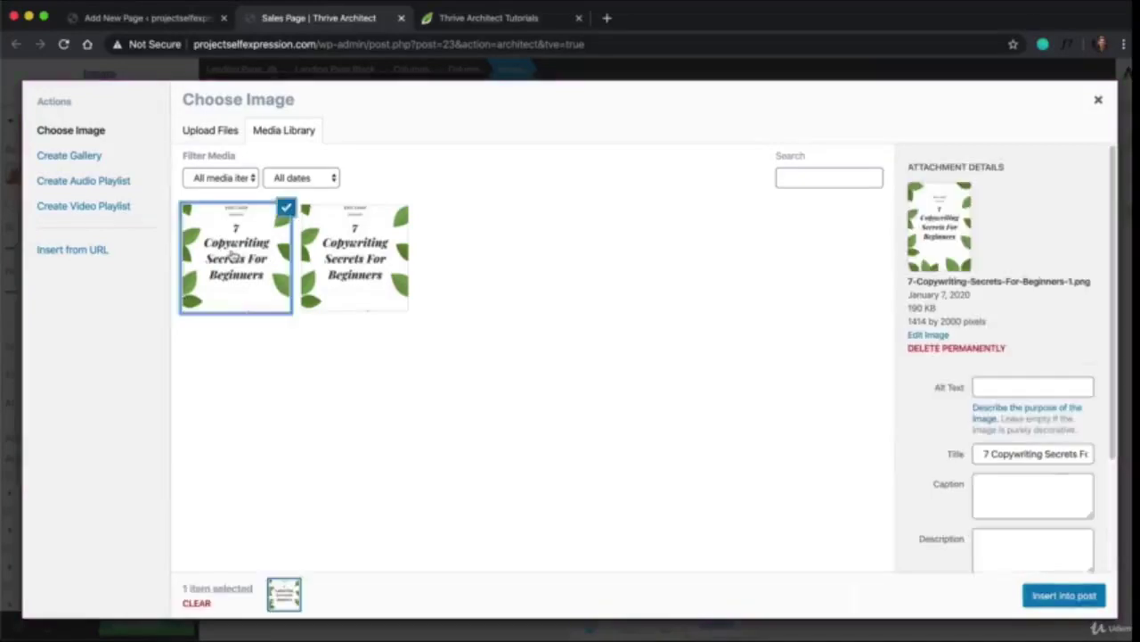
{"action": "left_click", "coordinate": [1064, 595]}
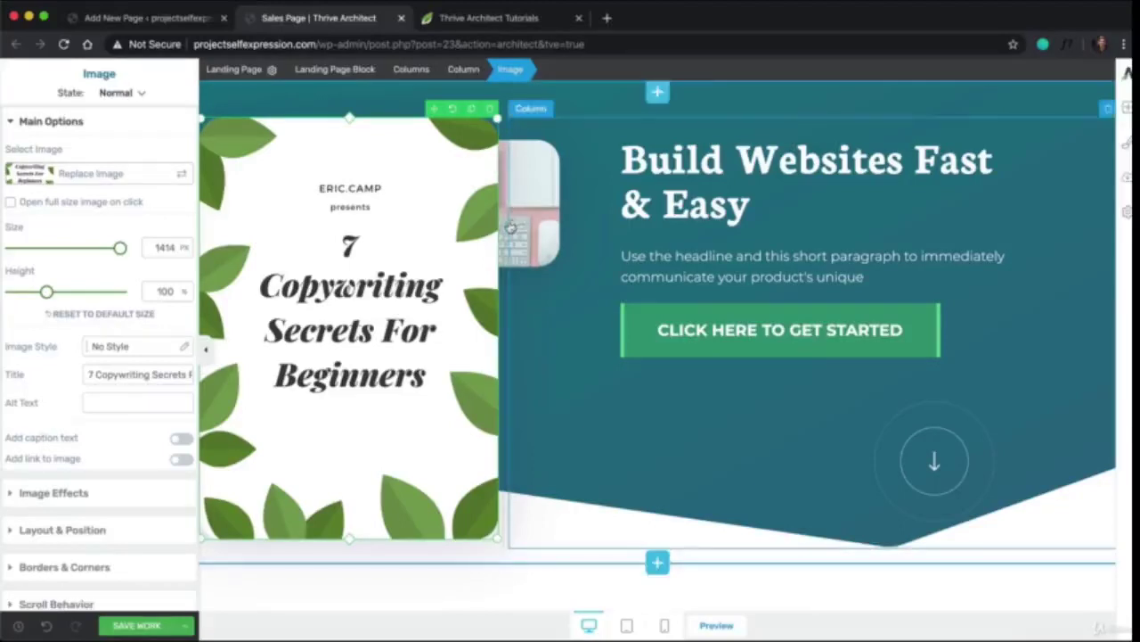
- Delete the two small photos overlapping the ebook cover and adjust the width of the cover's column
{"action": "left_click_drag", "start_coordinate": [497, 269], "coordinate": [422, 265]}
{"action": "left_click", "coordinate": [298, 374]}
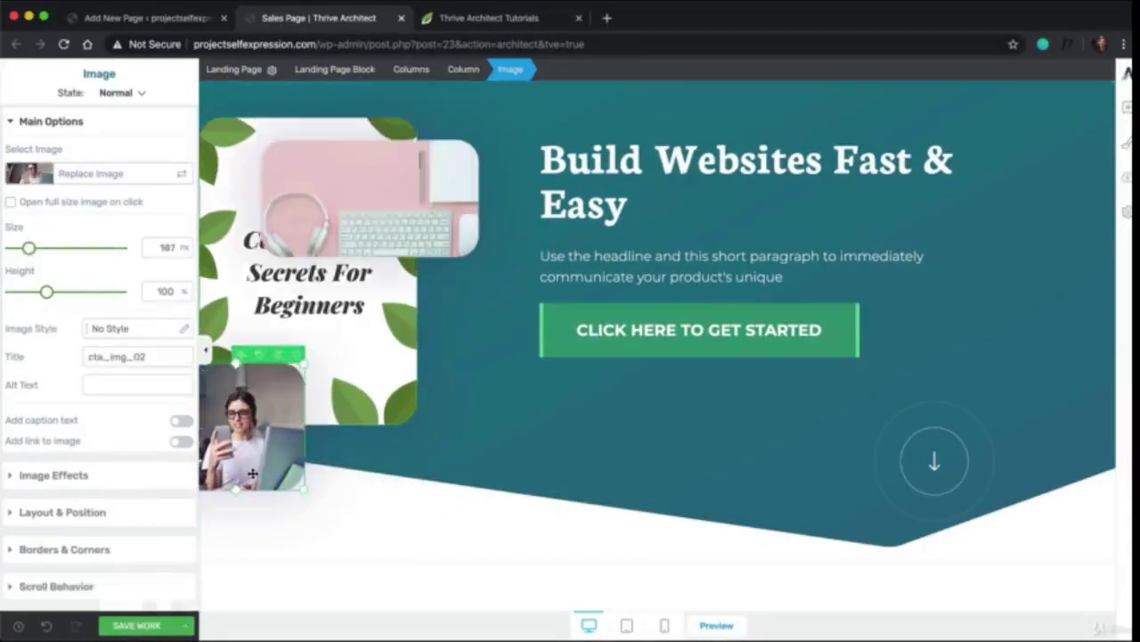
{"action": "left_click", "coordinate": [299, 354]}
{"action": "left_click", "coordinate": [384, 234]}
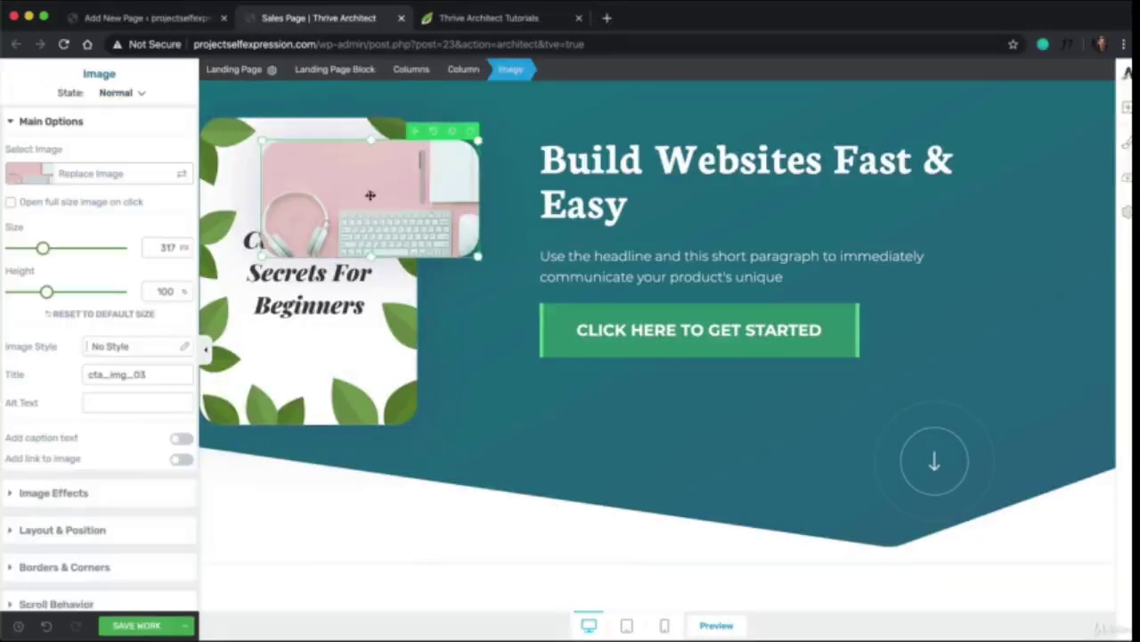
{"action": "left_click", "coordinate": [478, 133]}
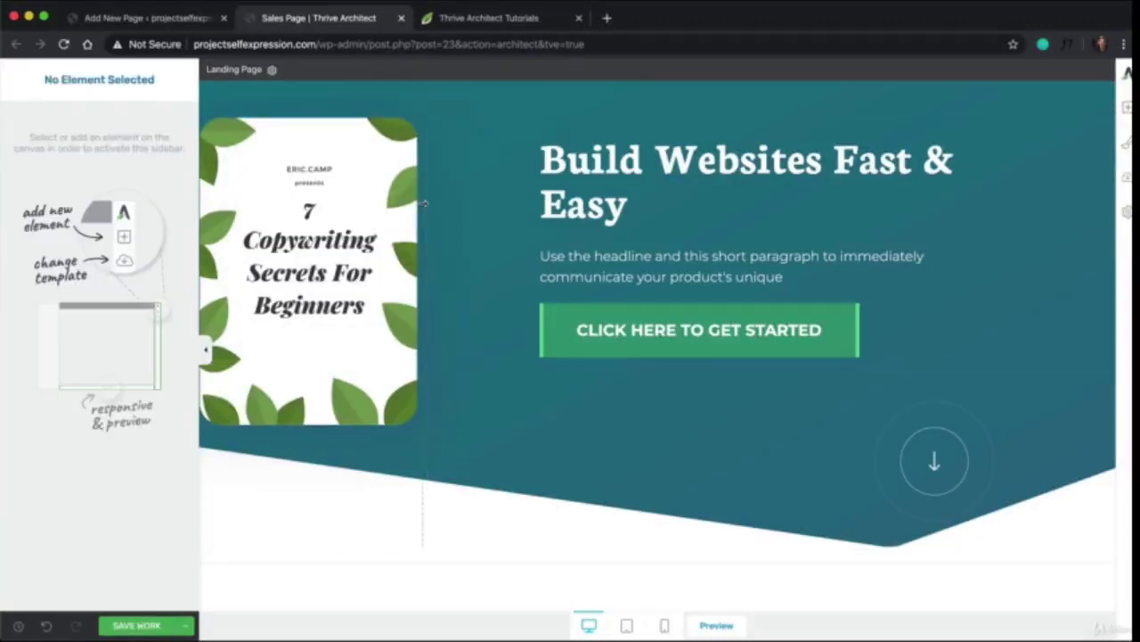
{"action": "left_click_drag", "start_coordinate": [418, 214], "coordinate": [492, 215]}
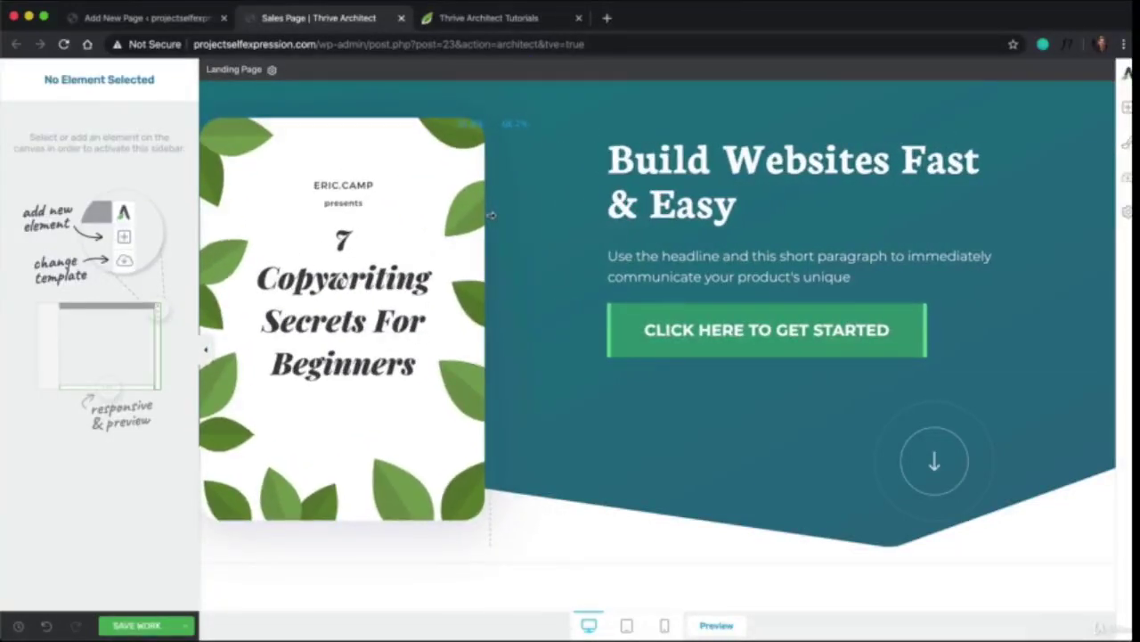
- Set the left padding of the hero landing page block to 120 px, after trying 50 and 100 px
{"action": "left_click", "coordinate": [323, 106]}
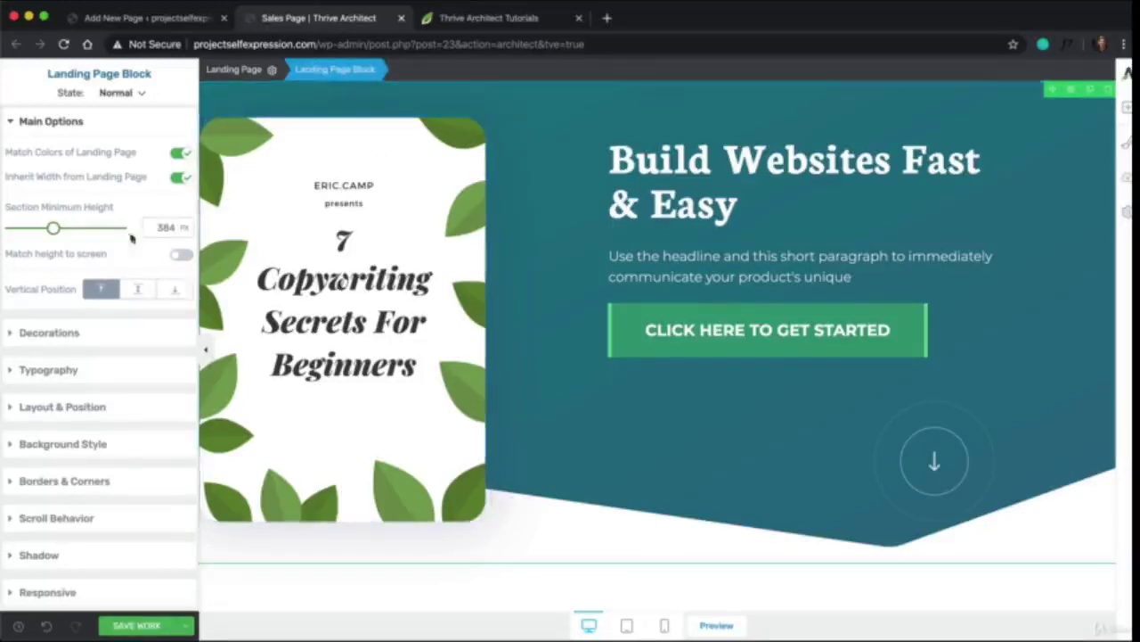
{"action": "left_click", "coordinate": [76, 405]}
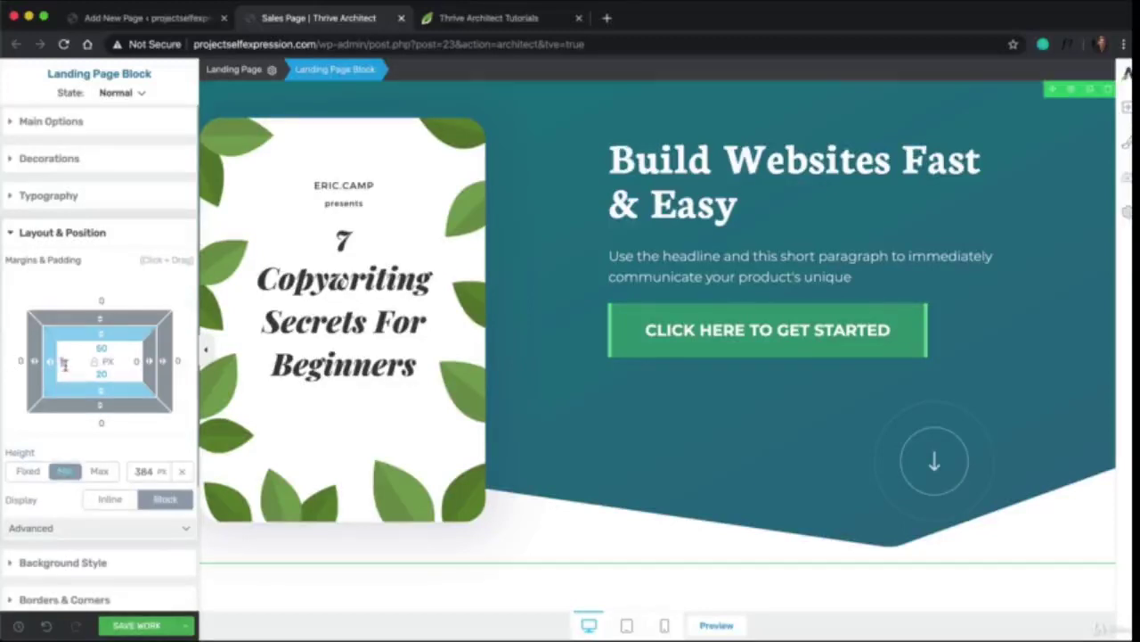
{"action": "left_click", "coordinate": [64, 364]}
{"action": "type", "text": "50"}
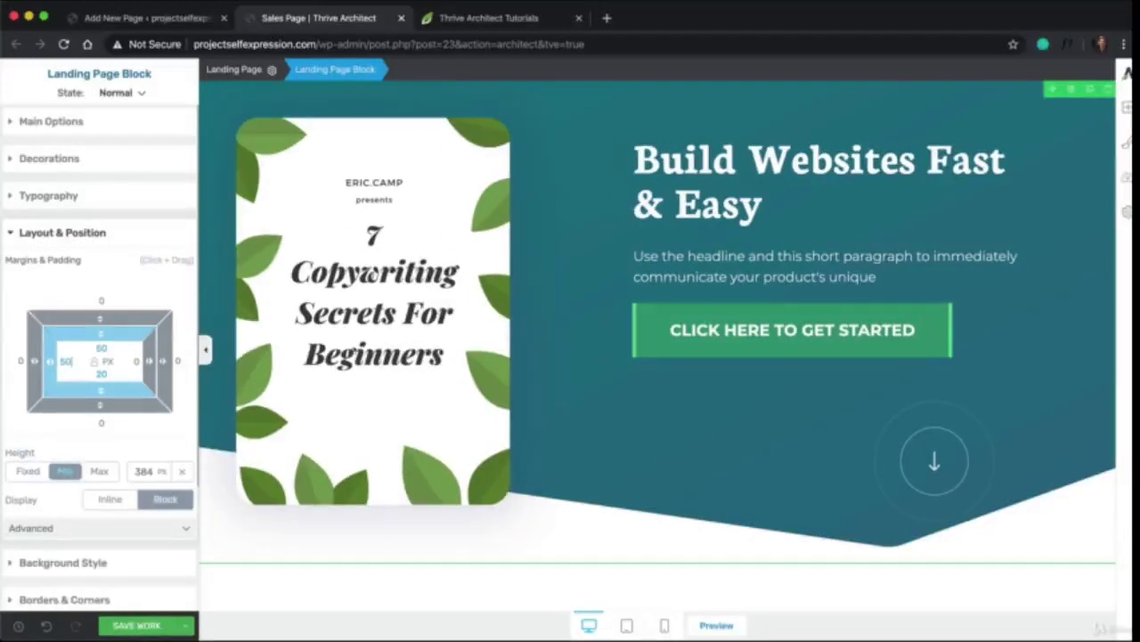
{"action": "key", "text": "BackSpace"}
{"action": "key", "text": "BackSpace"}
{"action": "type", "text": "00"}
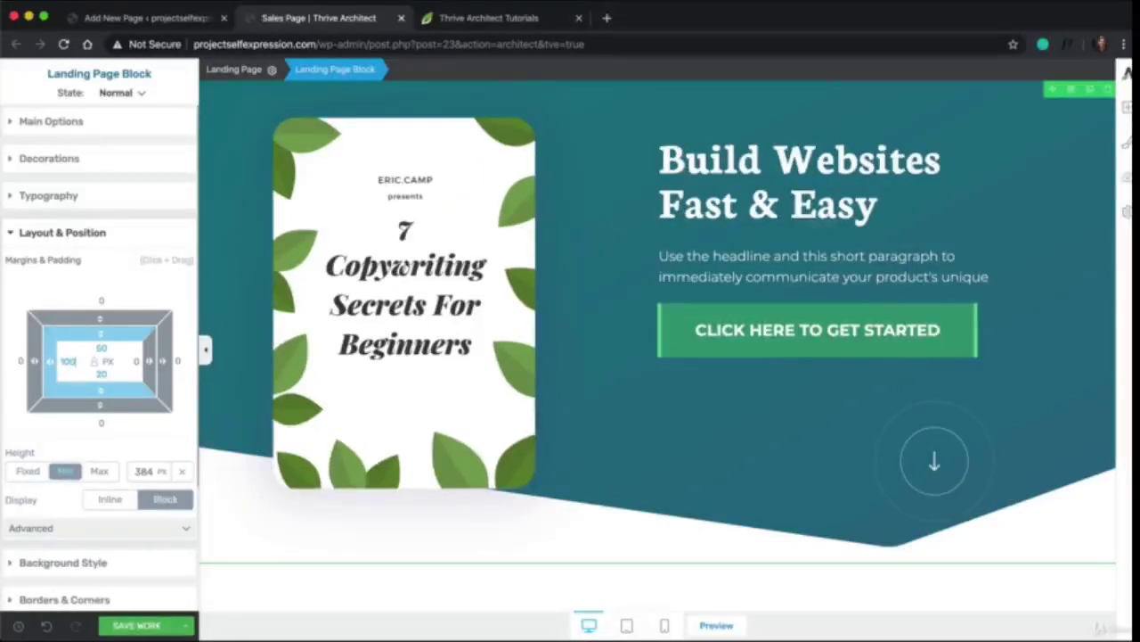
{"action": "key", "text": "BackSpace"}
{"action": "key", "text": "BackSpace"}
{"action": "type", "text": "20"}
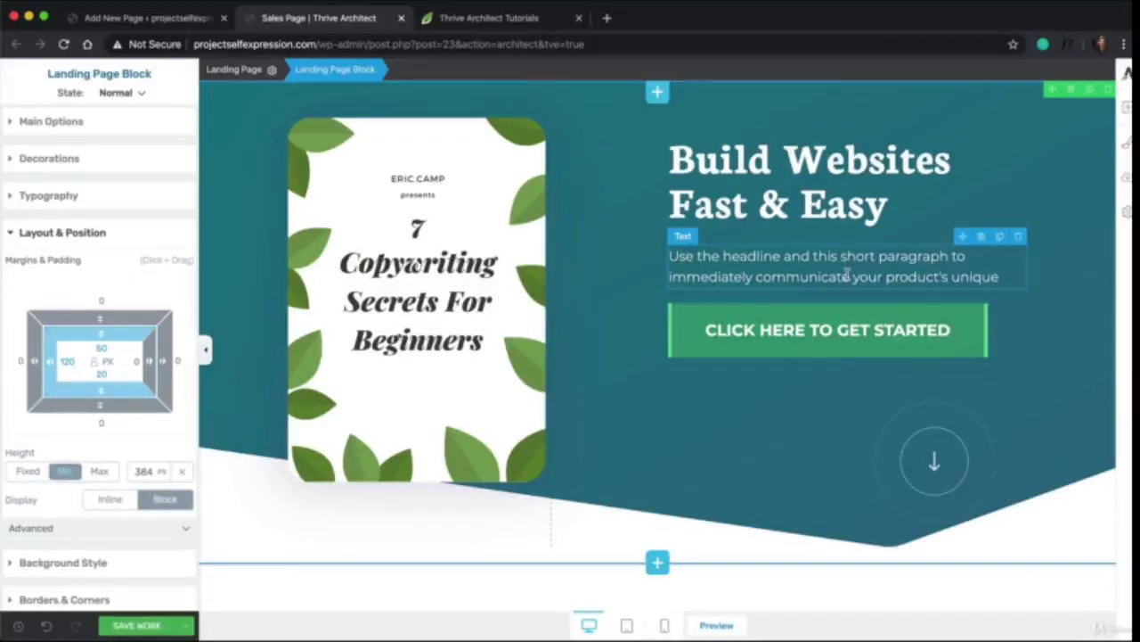
- Replace the hero headline with "7 Copywriting Secrets for Beginners"
{"action": "left_click", "coordinate": [796, 217]}
{"action": "type", "text": "7"}
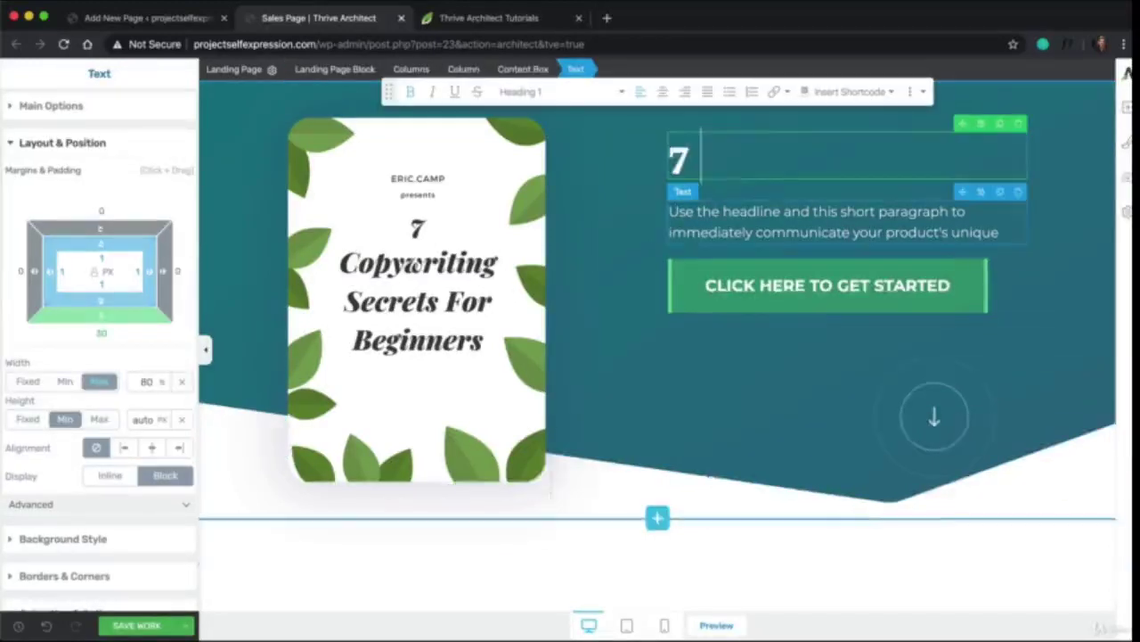
{"action": "type", "text": " Copywriting Secrets "}
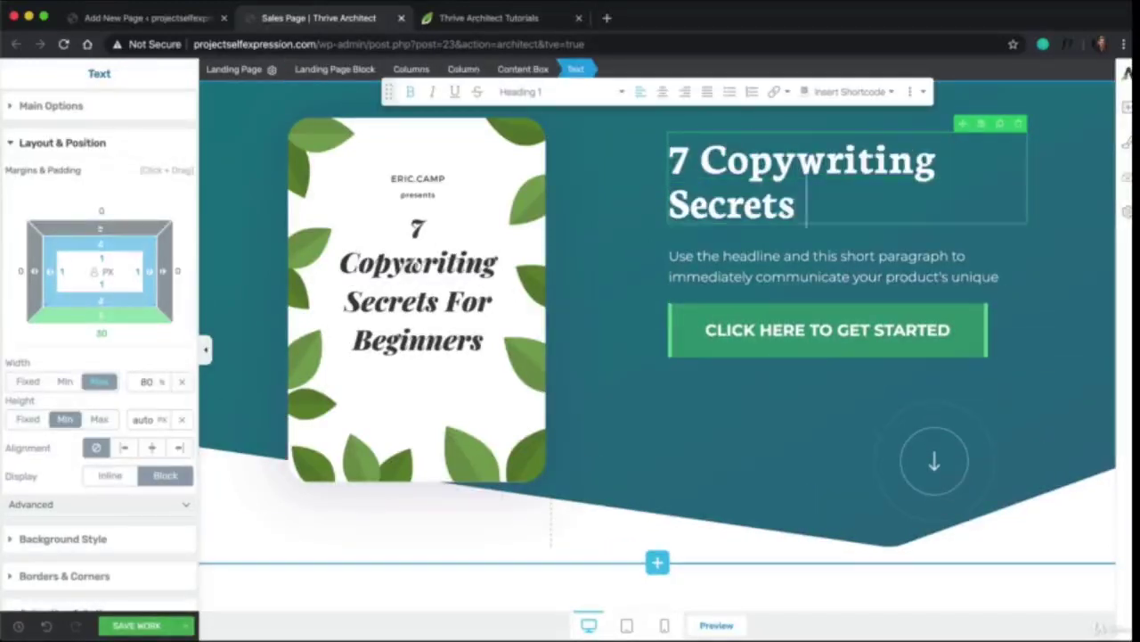
{"action": "type", "text": "for Beginners"}
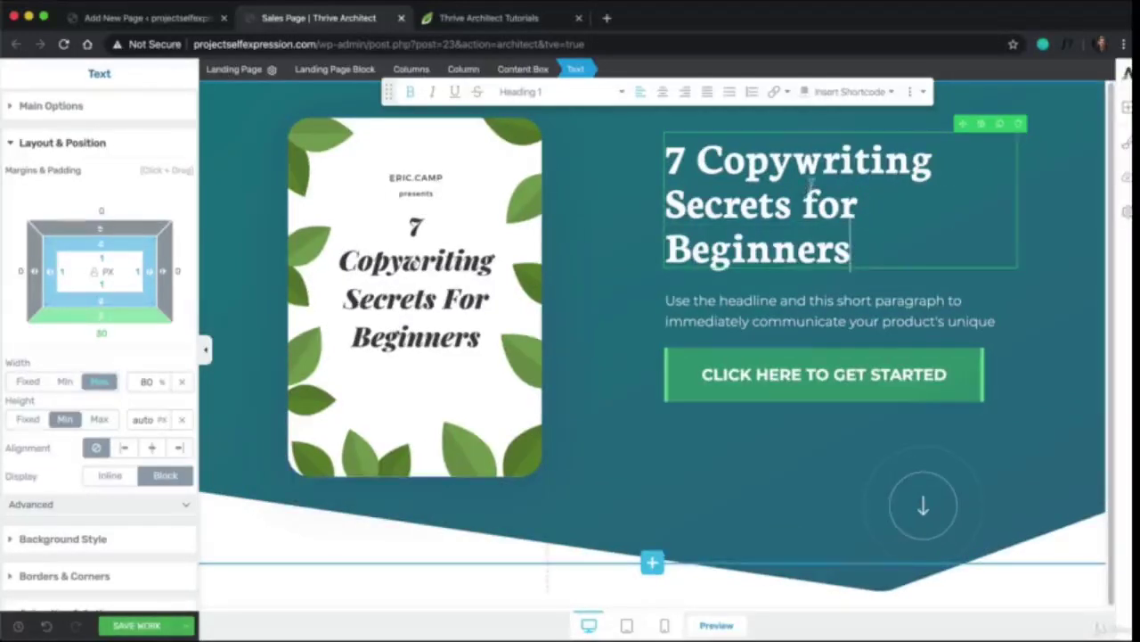
- Replace the paragraph under the headline with "Each secret is explained in detail with actionable advice on how to put it into immediate use."
{"action": "left_click", "coordinate": [888, 307]}
{"action": "type", "text": "Each"}
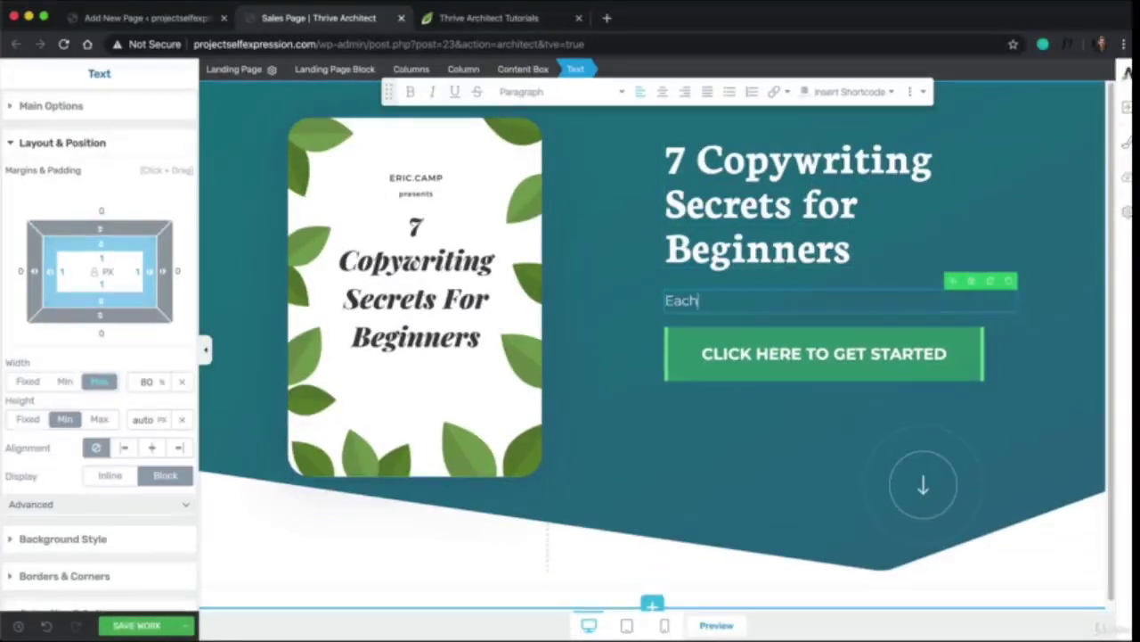
{"action": "type", "text": " secret is explai"}
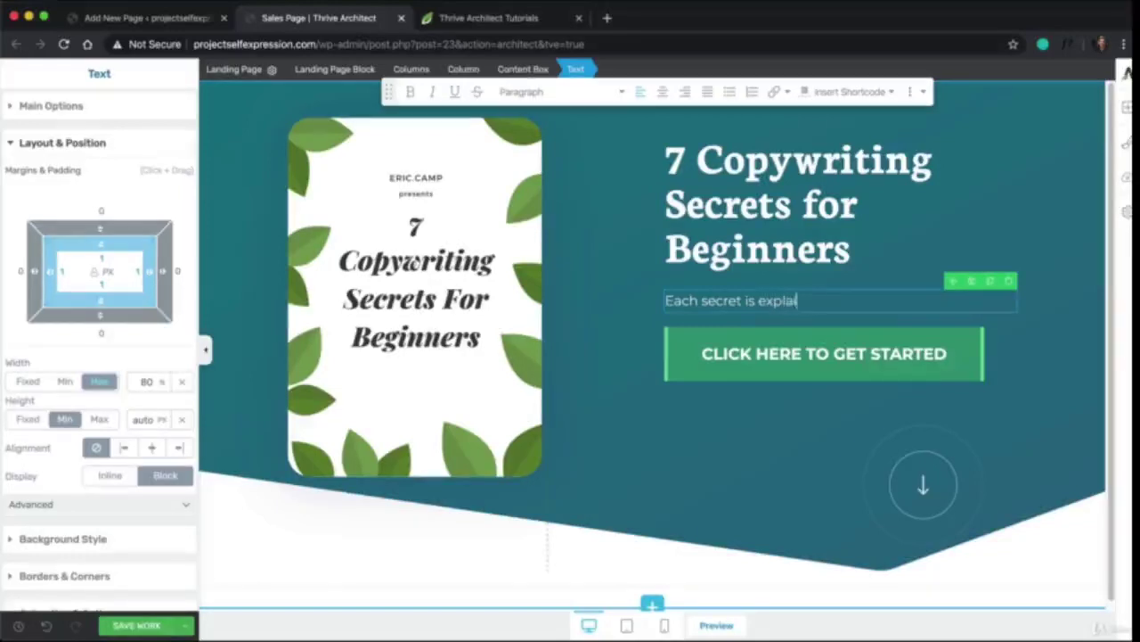
{"action": "type", "text": "ned in detail with actionable advi"}
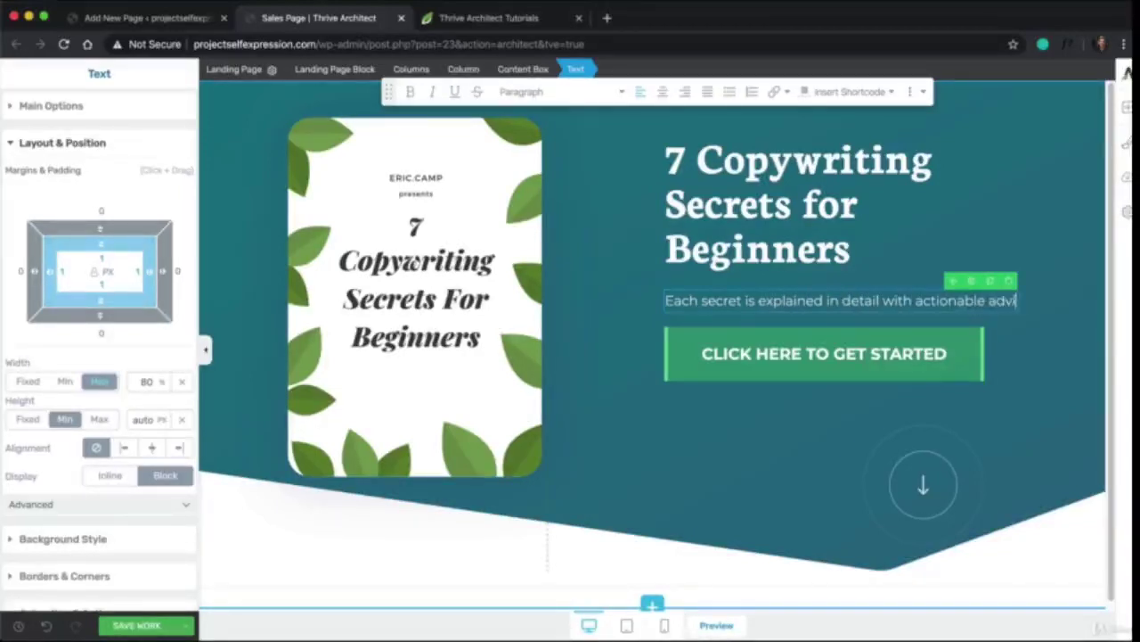
{"action": "type", "text": "ce on how to"}
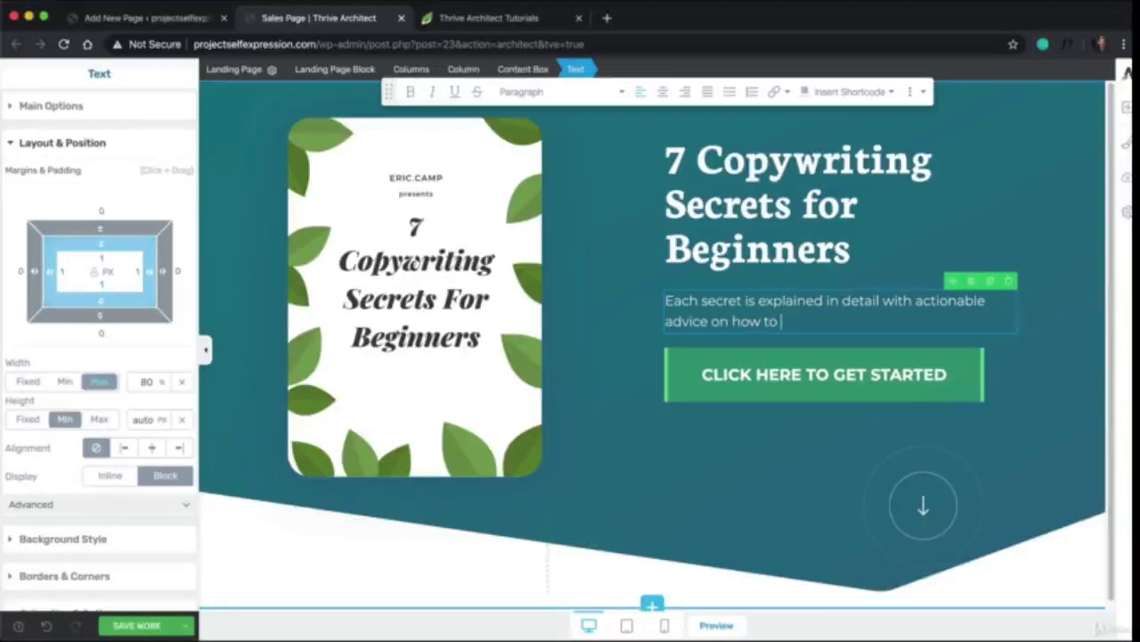
{"action": "type", "text": " put it into immediate use."}
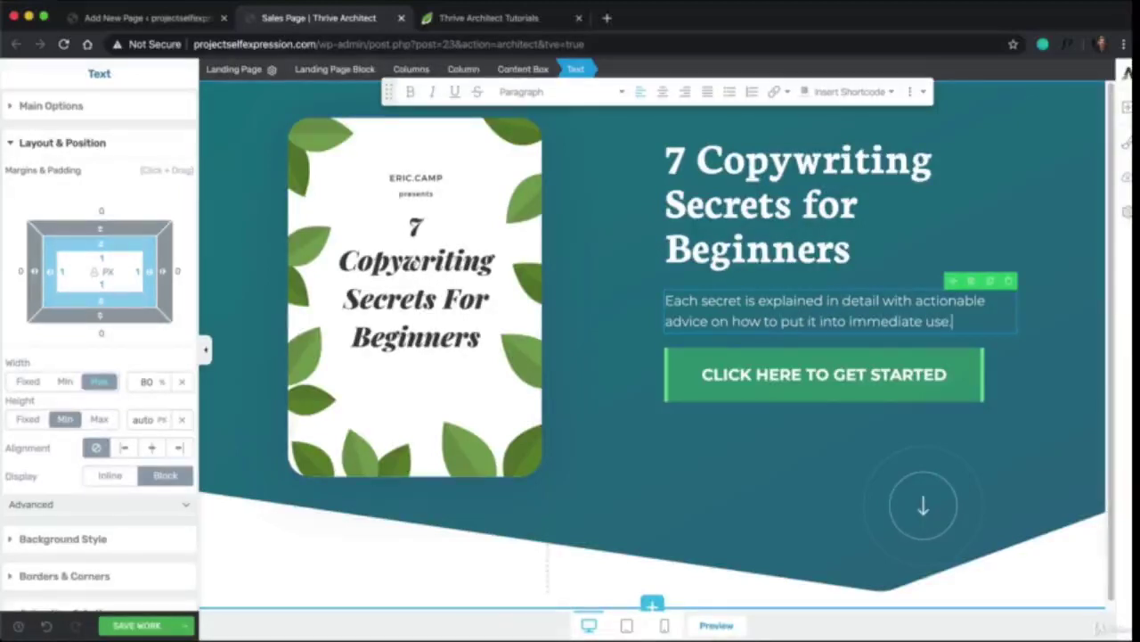
- Reduce the left padding of the content box around the headline, paragraph and button to 30 px
{"action": "left_click", "coordinate": [774, 445]}
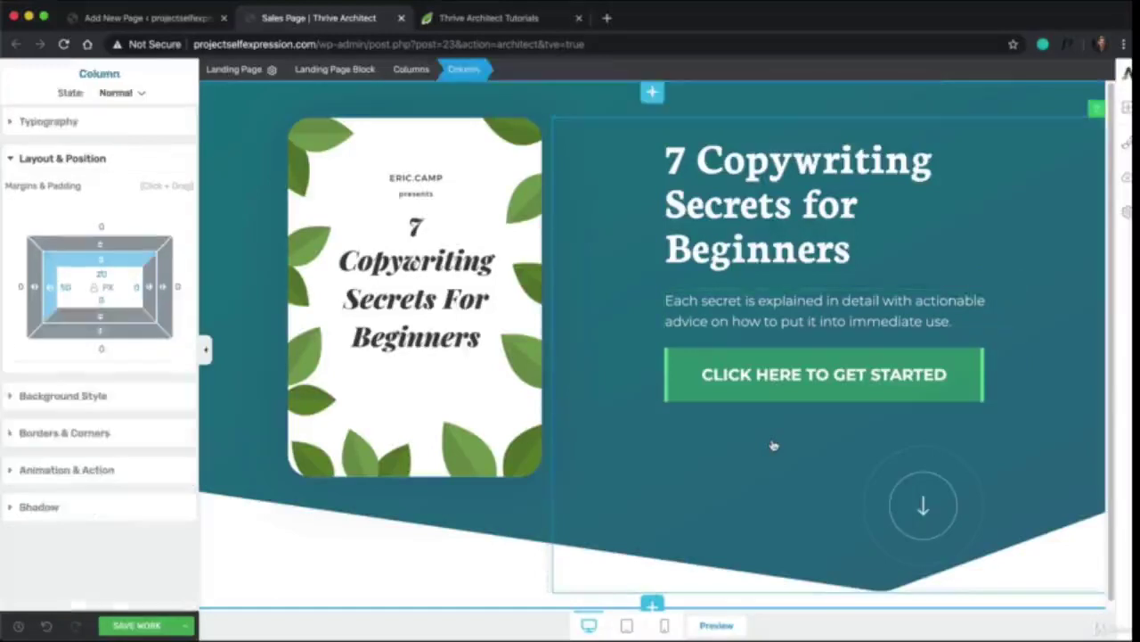
{"action": "left_click", "coordinate": [605, 243]}
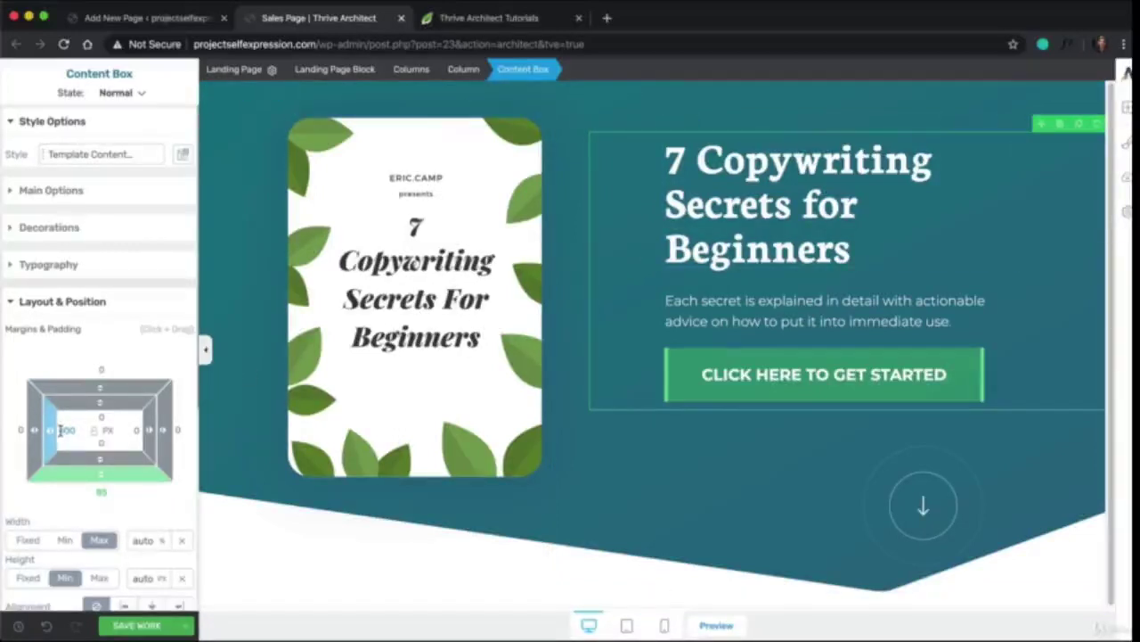
{"action": "mouse_move", "coordinate": [50, 430]}
{"action": "left_mouse_down"}
{"action": "mouse_move", "coordinate": [14, 430]}
{"action": "mouse_move", "coordinate": [40, 432]}
{"action": "left_mouse_up"}
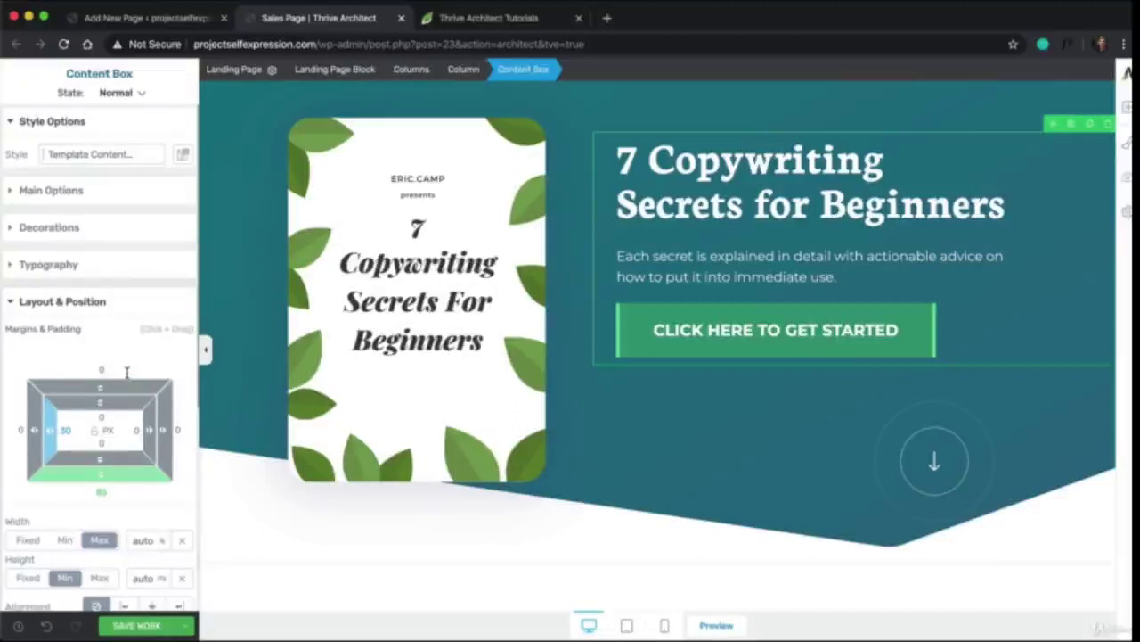
{"action": "left_click", "coordinate": [62, 301]}
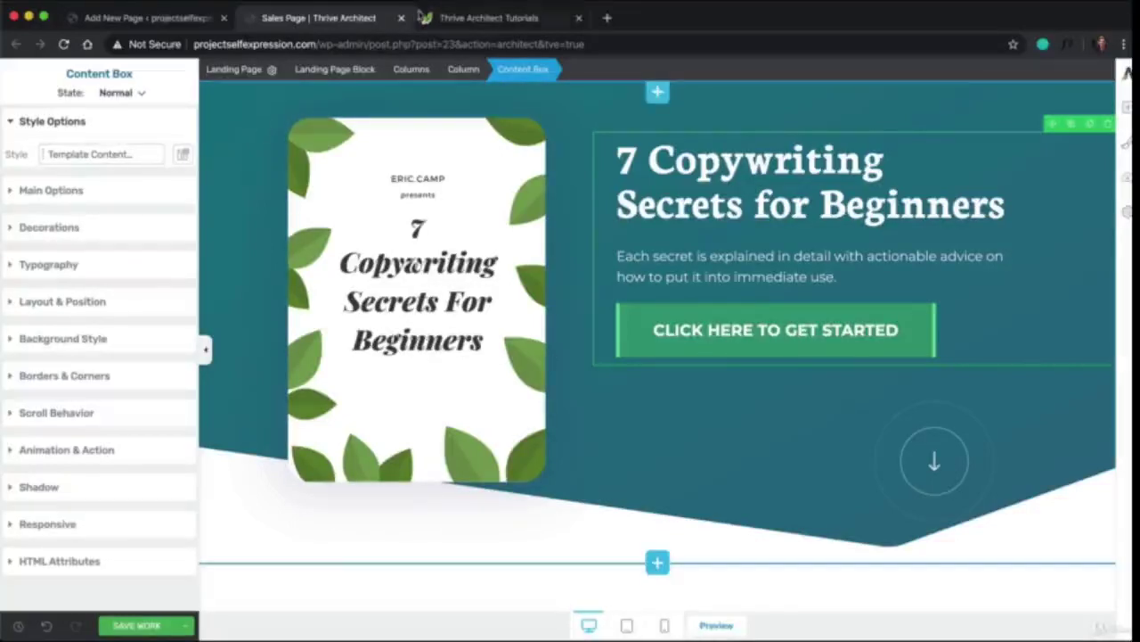
- Switch to the Thrive Architect Tutorials page and look through the Editor Sidebar and Foundation Elements tutorials
{"action": "left_click", "coordinate": [458, 22]}
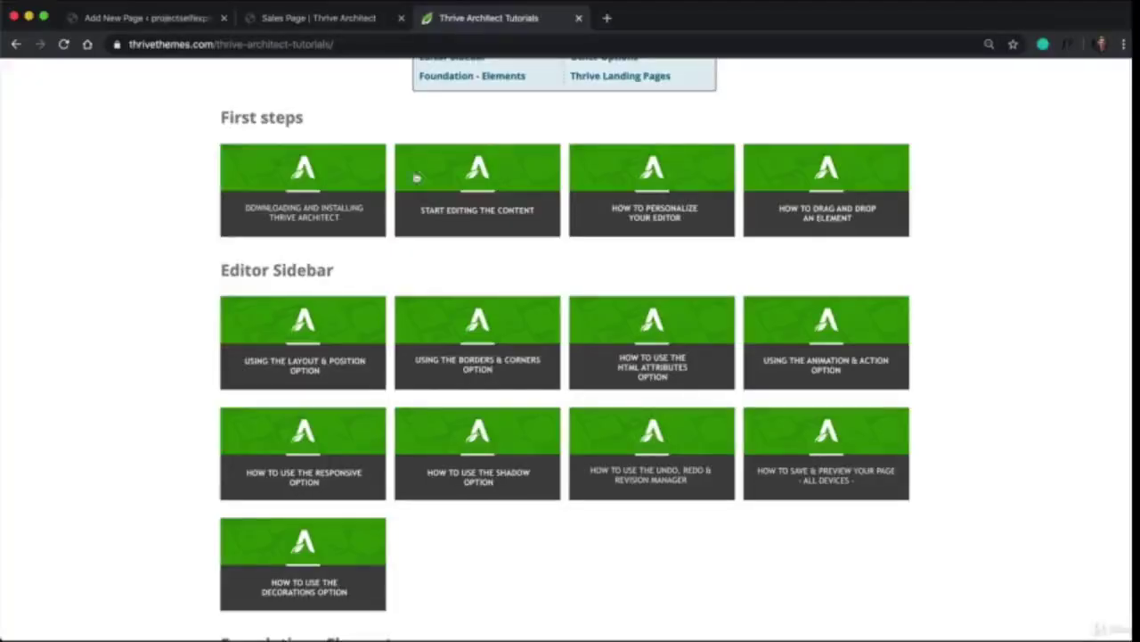
{"action": "scroll", "coordinate": [526, 257], "scroll_direction": "down", "scroll_amount": 5}
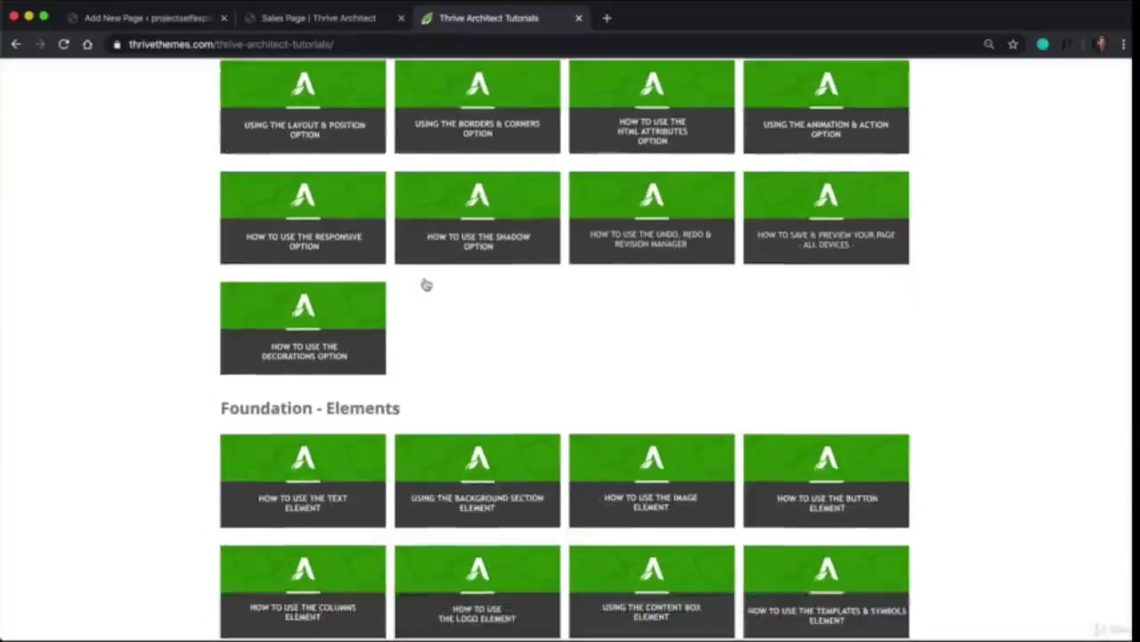
{"action": "scroll", "coordinate": [427, 282], "scroll_direction": "up", "scroll_amount": 4}
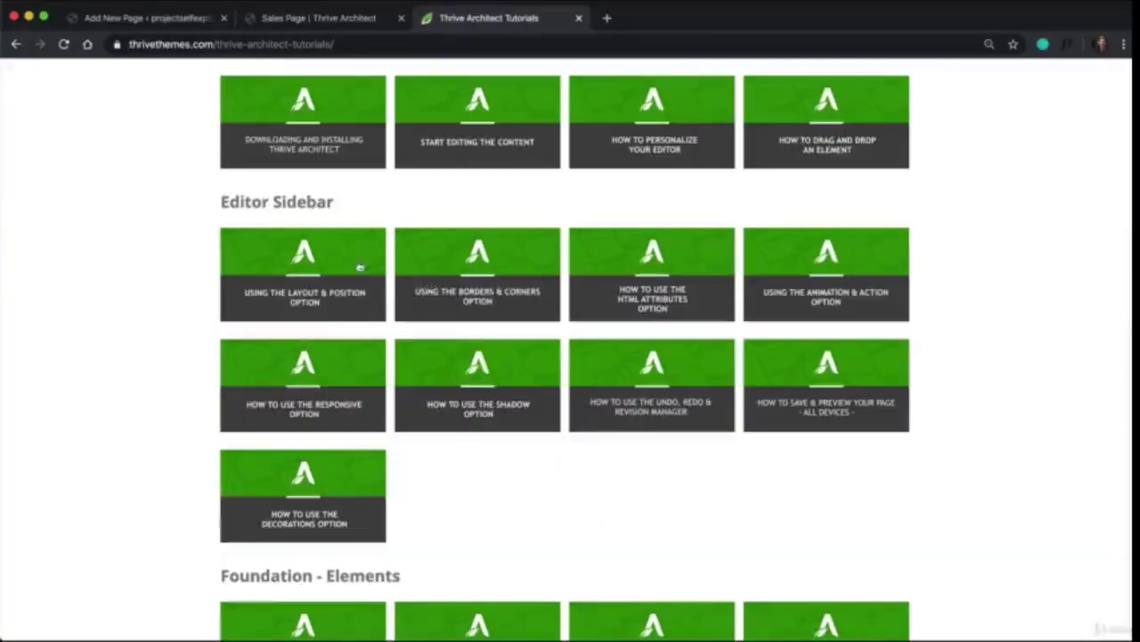
- Browse the Foundation Elements tutorials, return to the sales page editor and look over the available page elements
{"action": "left_click", "coordinate": [318, 18]}
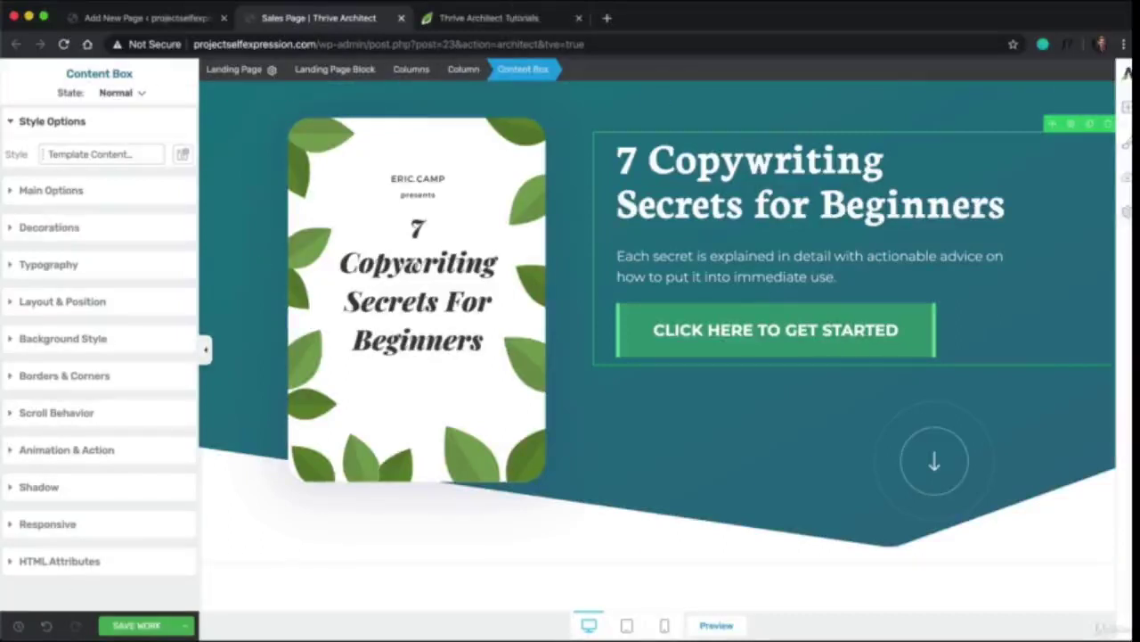
{"action": "left_click", "coordinate": [498, 19]}
{"action": "scroll", "coordinate": [268, 330], "scroll_direction": "down", "scroll_amount": 8}
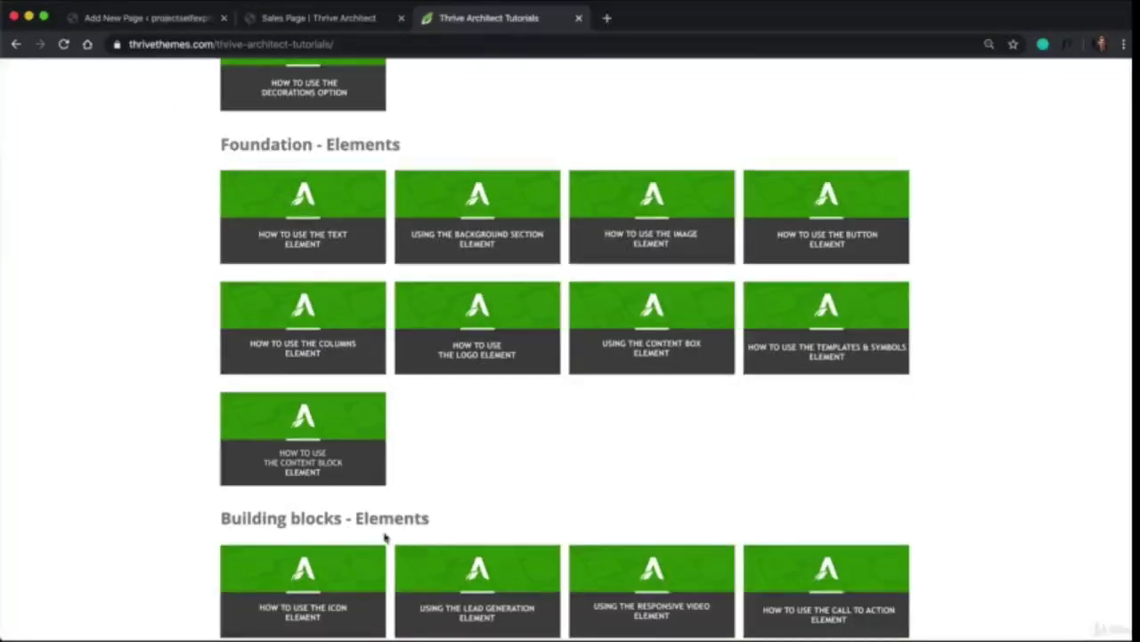
{"action": "left_click", "coordinate": [312, 17]}
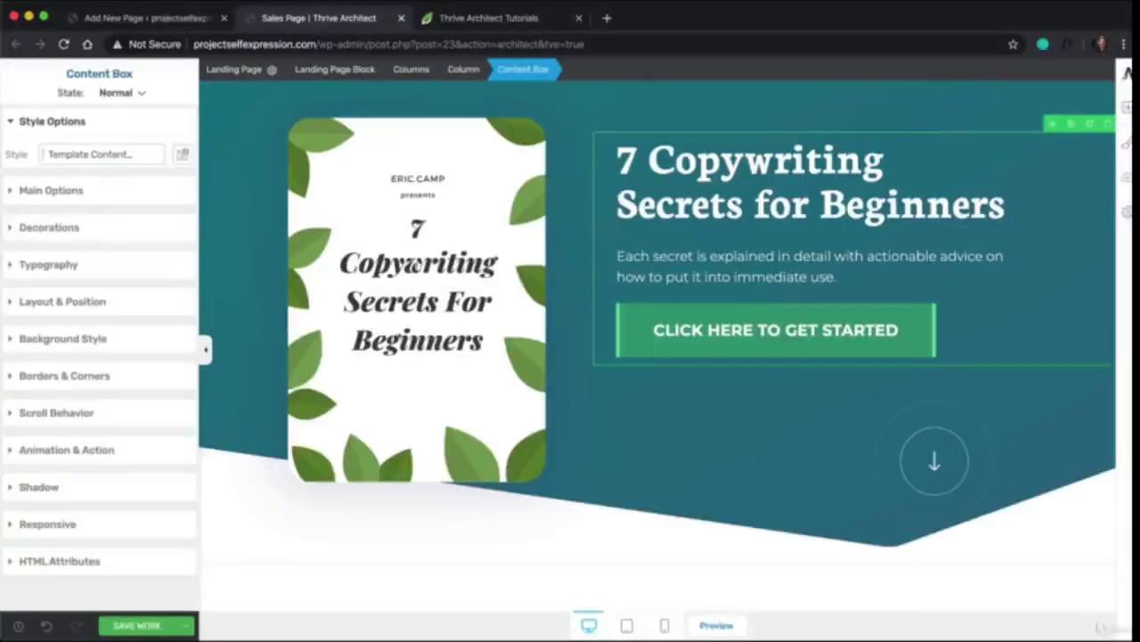
{"action": "left_click", "coordinate": [1127, 107]}
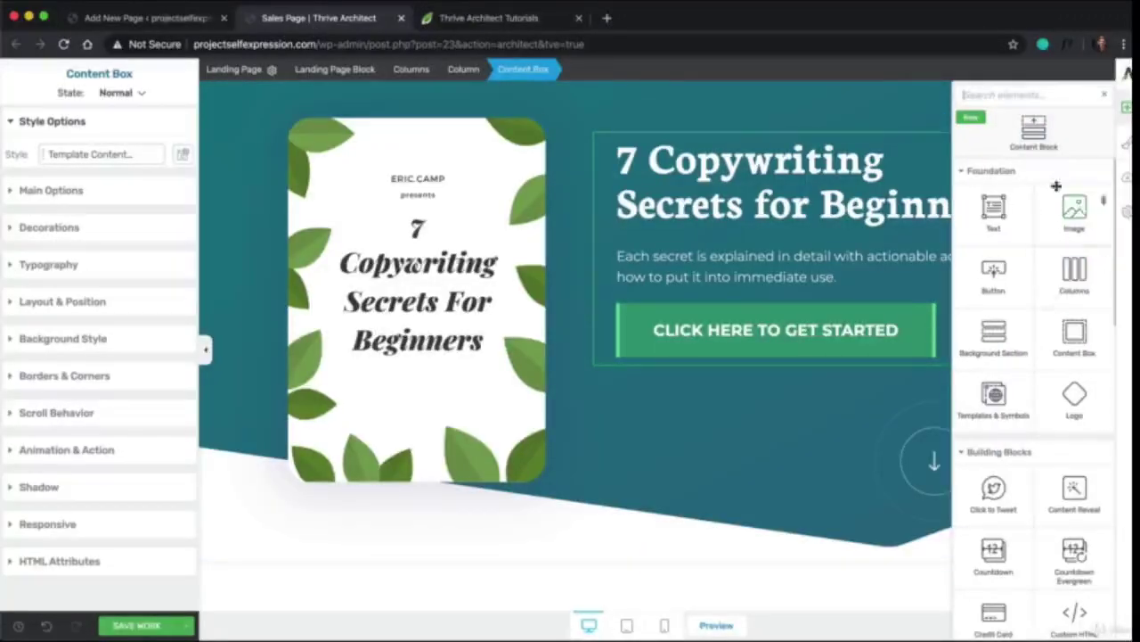
{"action": "left_click", "coordinate": [913, 100]}
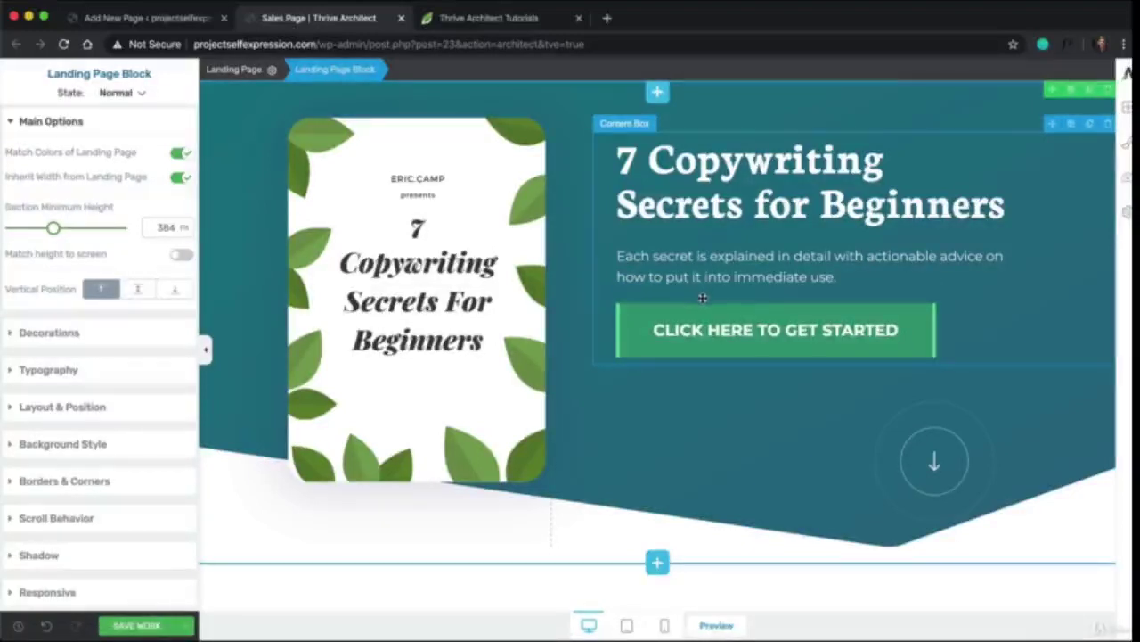
- Find the Custom HTML element with the search term "html" and add it between the hero paragraph and the green button
{"action": "left_click", "coordinate": [1127, 106]}
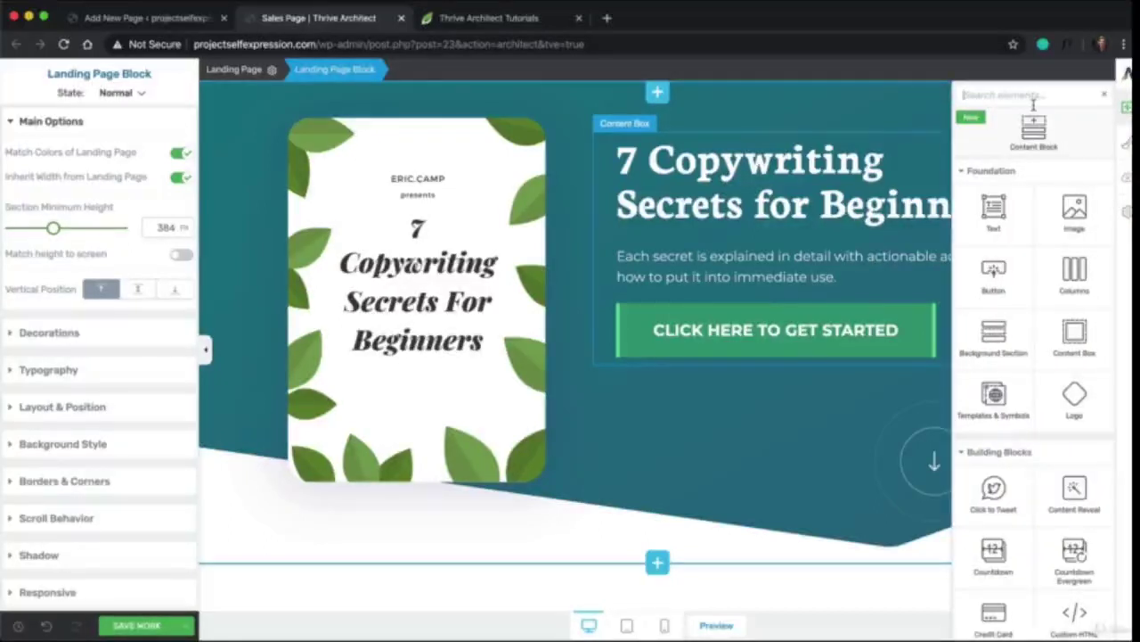
{"action": "type", "text": "html"}
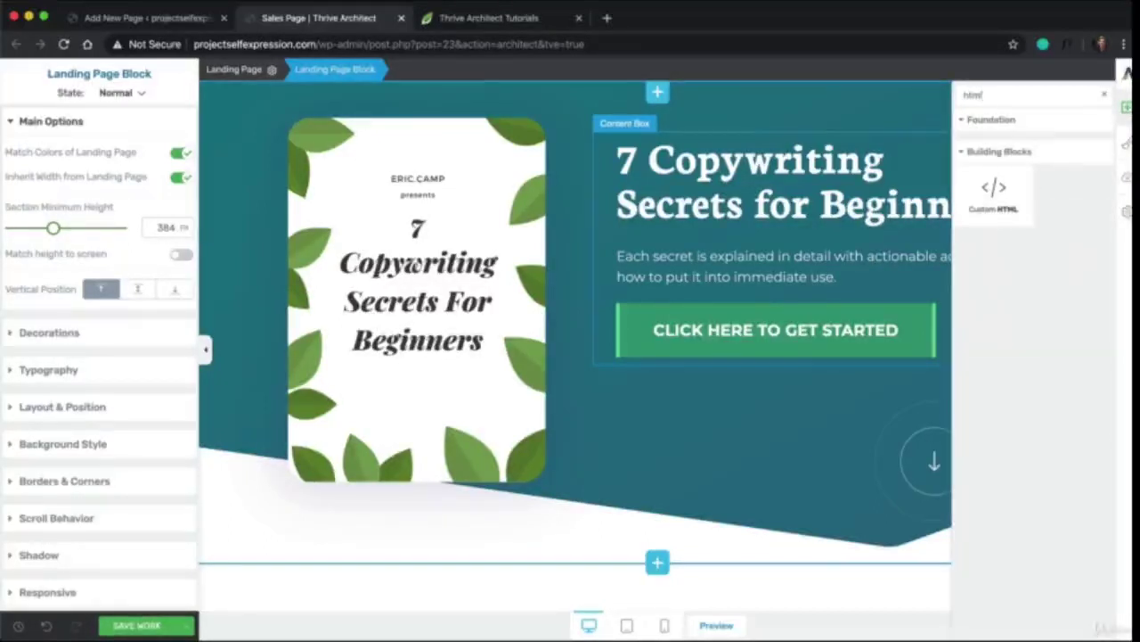
{"action": "left_click_drag", "start_coordinate": [997, 188], "coordinate": [726, 300]}
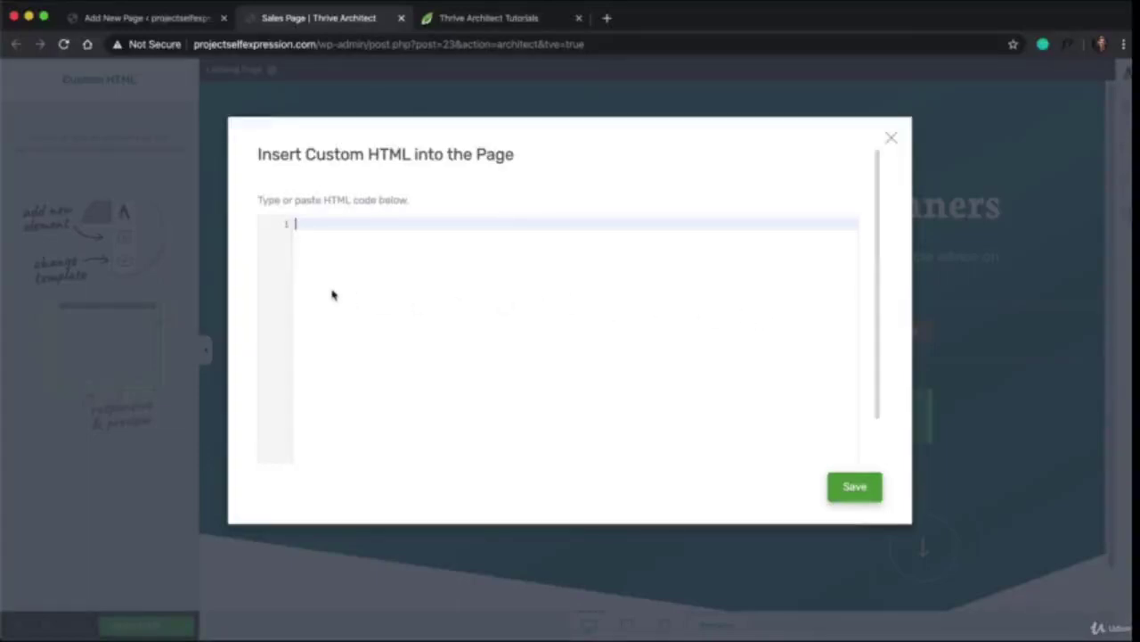
- Copy the Gumroad "Buy my product" button code from the Stickies note, insert it as the custom HTML content and save the page
{"action": "key", "text": "super+Tab"}
{"action": "key", "text": "super+Tab"}
{"action": "key", "text": "super+Tab"}
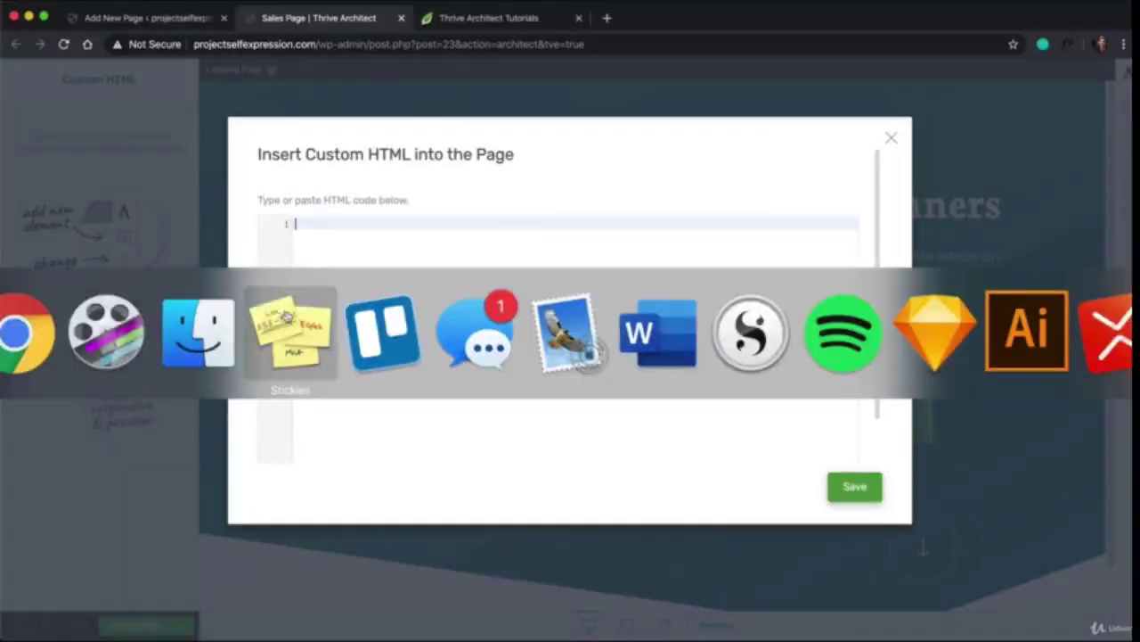
{"action": "left_click_drag", "start_coordinate": [206, 486], "coordinate": [233, 435]}
{"action": "key", "text": "super+c"}
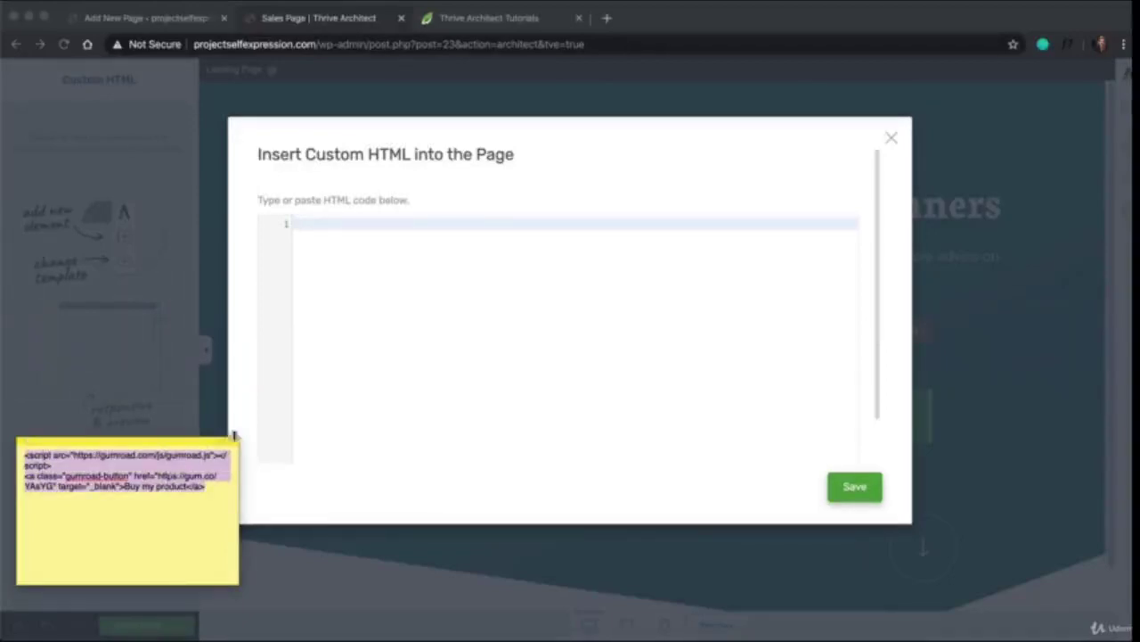
{"action": "left_click", "coordinate": [323, 247]}
{"action": "key", "text": "super+v"}
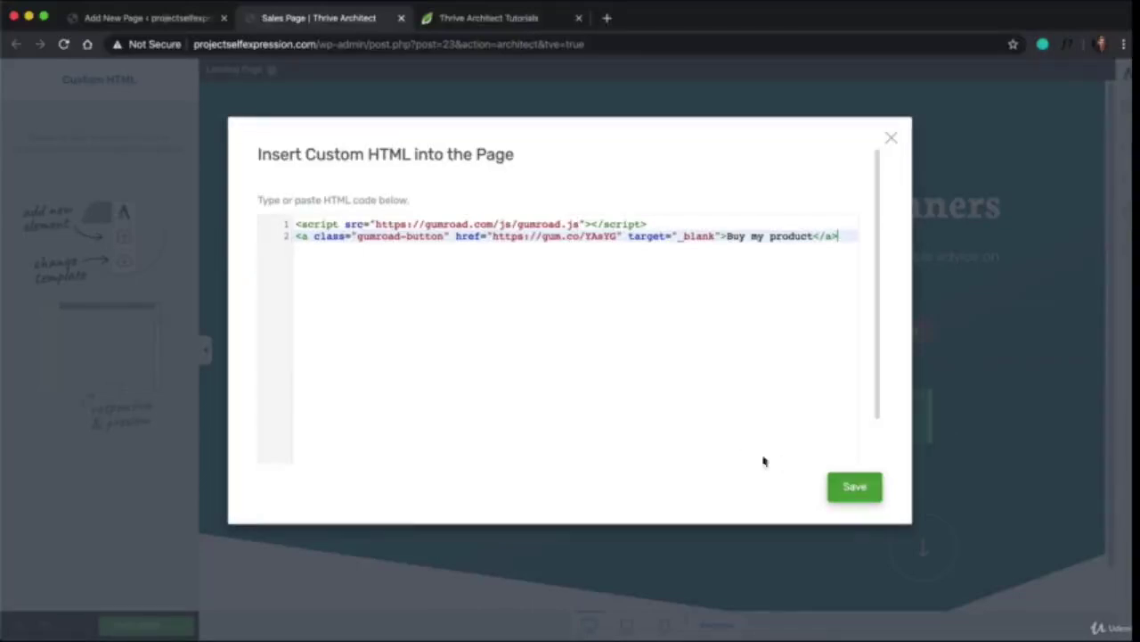
{"action": "left_click", "coordinate": [855, 487]}
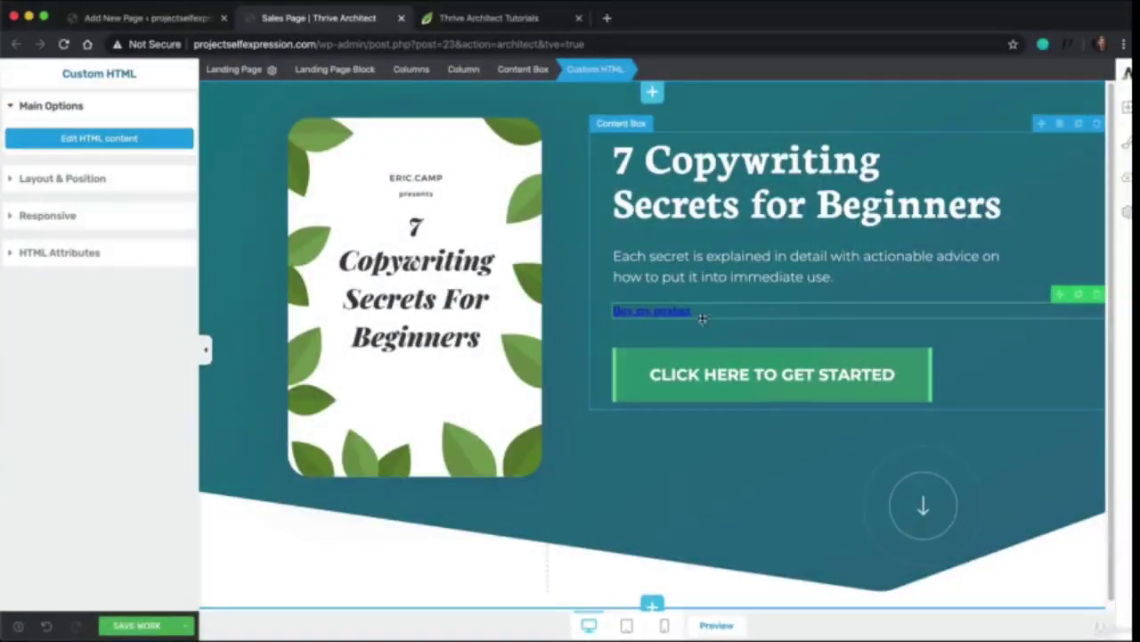
{"action": "left_click", "coordinate": [156, 626]}
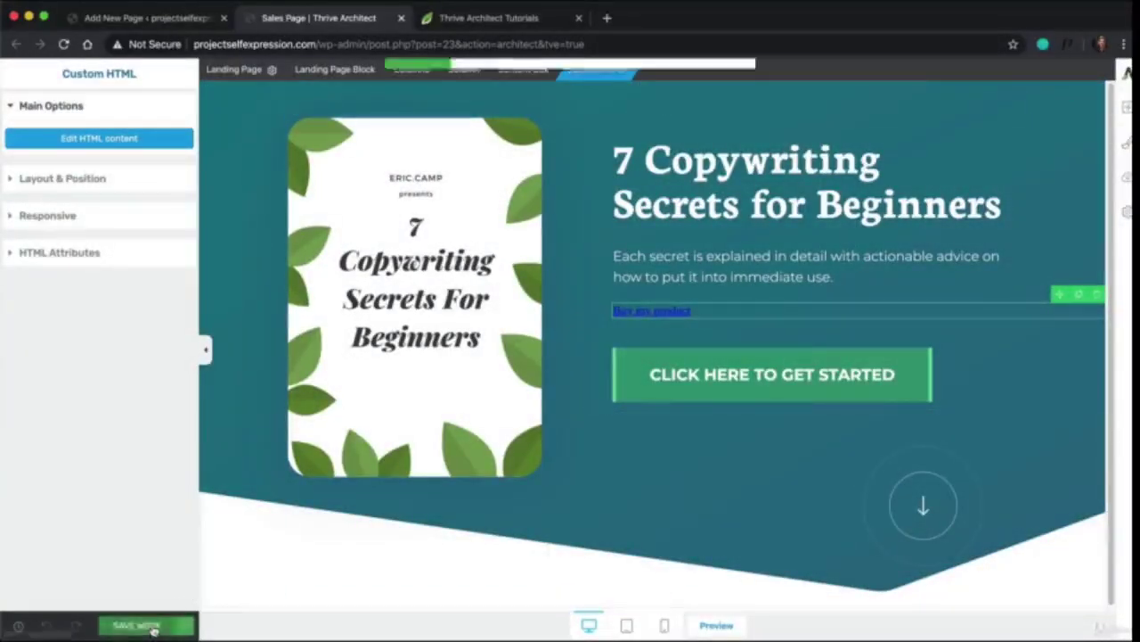
- Preview the sales page and inspect the Gumroad product popup and payment form behind the "Buy my product" button
{"action": "left_click", "coordinate": [716, 625]}
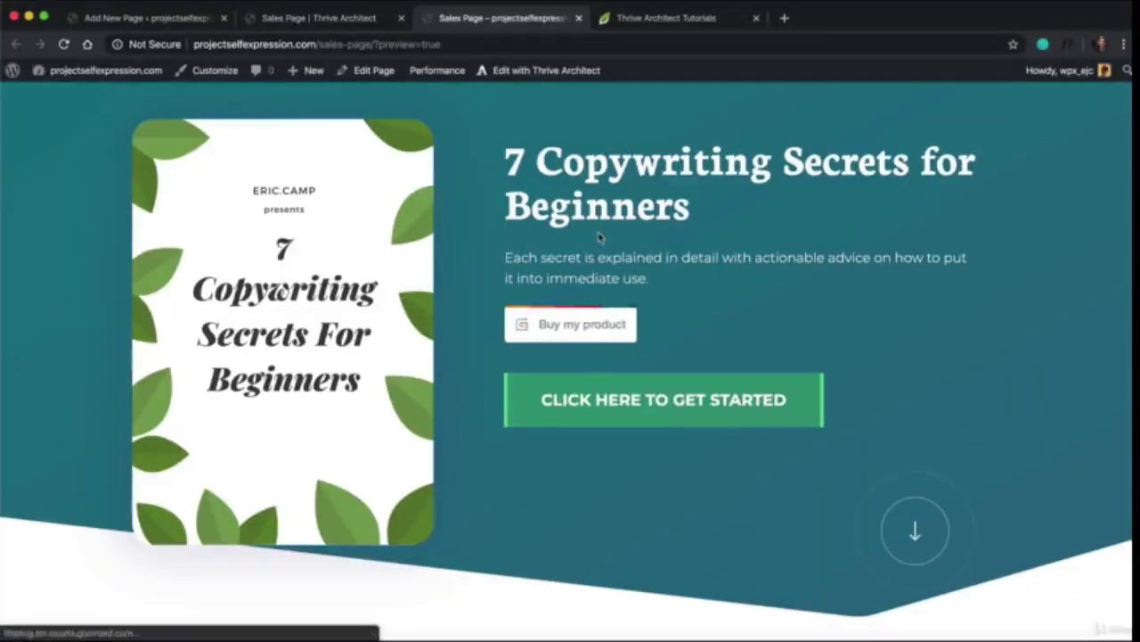
{"action": "left_click", "coordinate": [607, 327]}
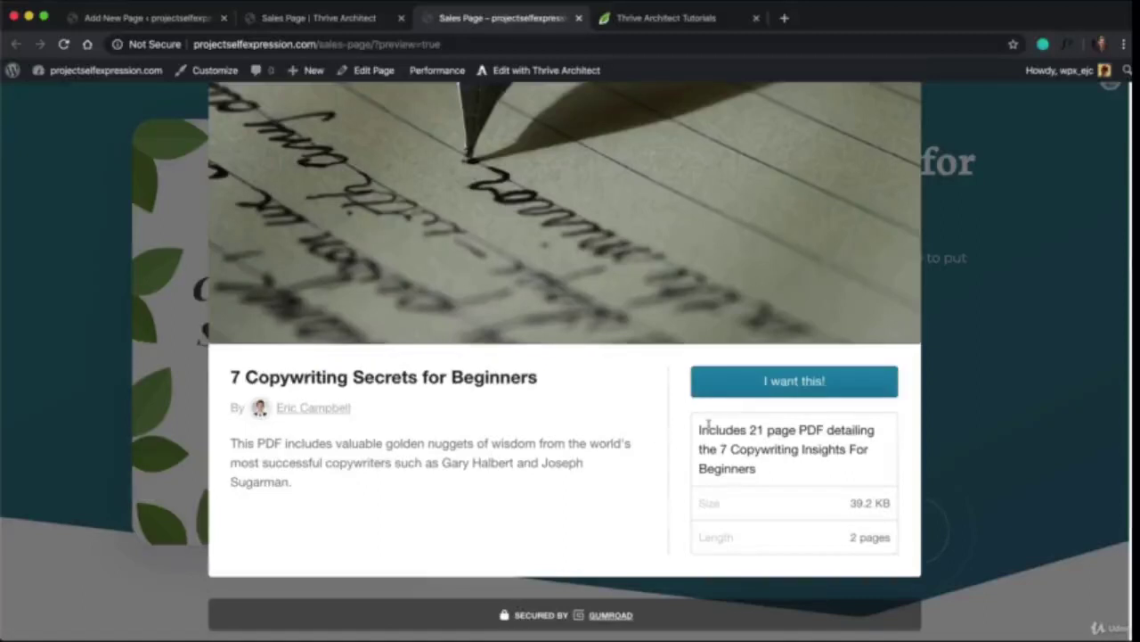
{"action": "left_click", "coordinate": [801, 393]}
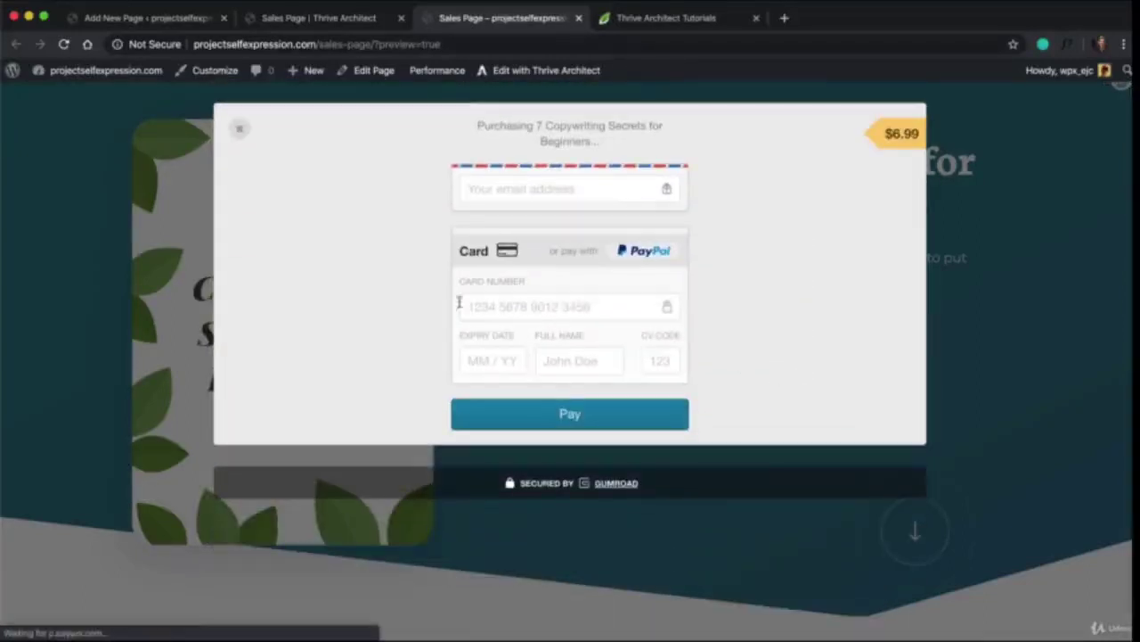
{"action": "left_click", "coordinate": [240, 129]}
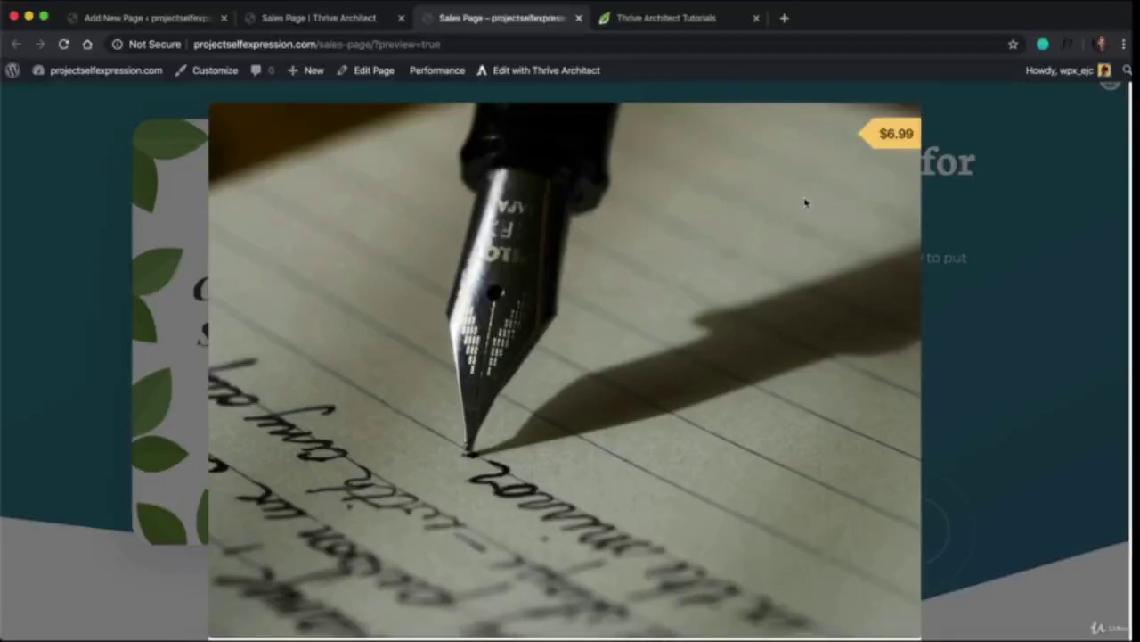
{"action": "scroll", "coordinate": [805, 202], "scroll_direction": "down", "scroll_amount": 3}
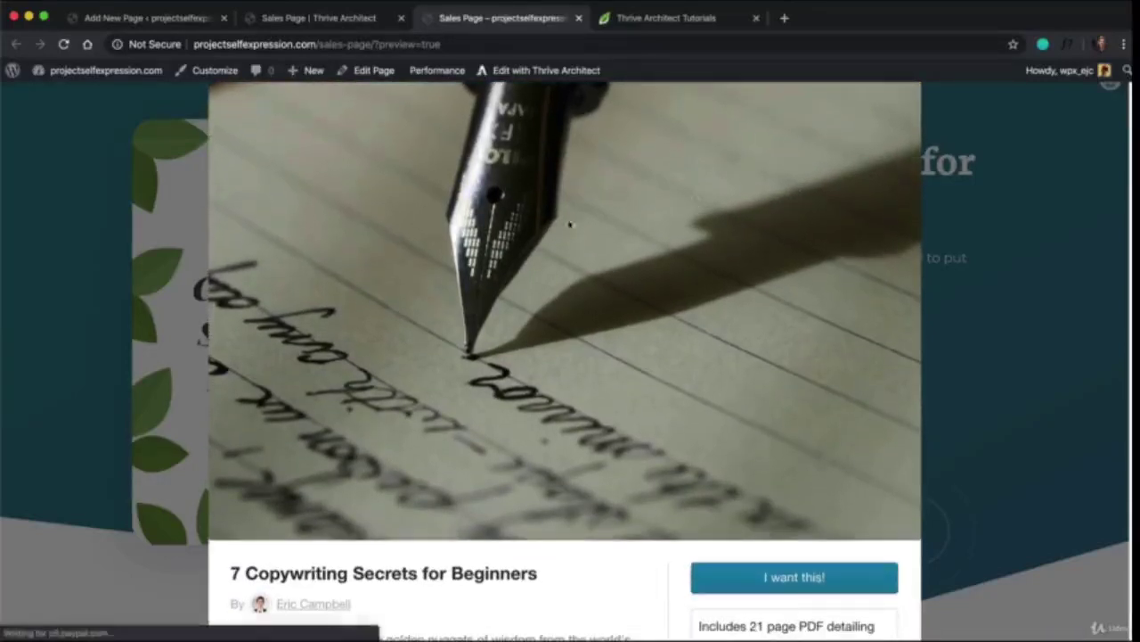
{"action": "scroll", "coordinate": [567, 218], "scroll_direction": "up", "scroll_amount": 3}
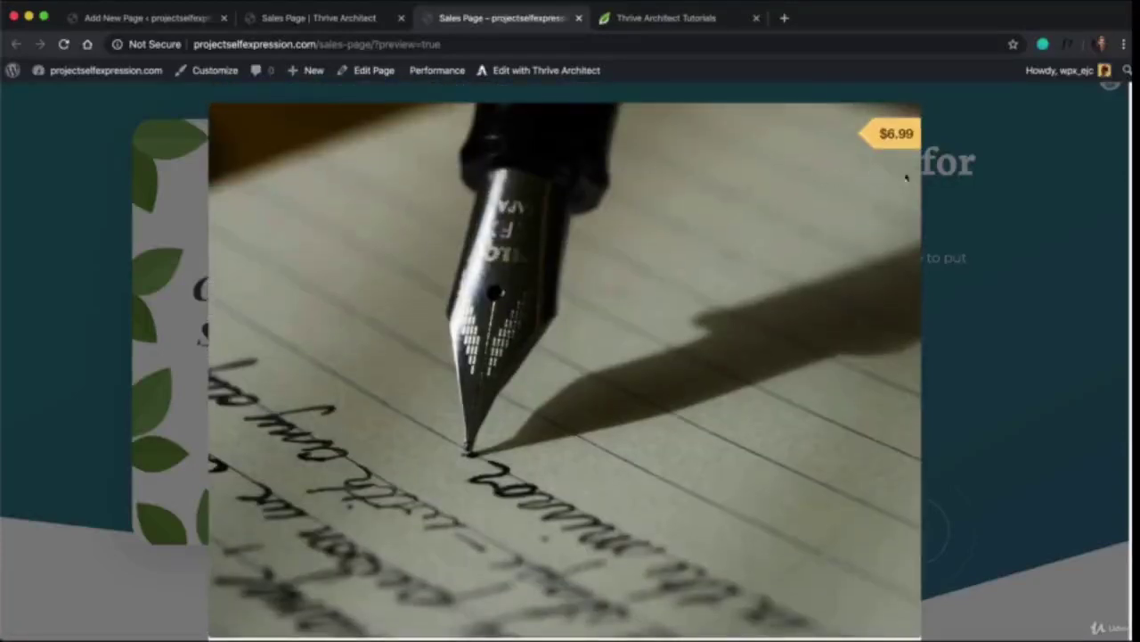
{"action": "left_click", "coordinate": [1051, 395]}
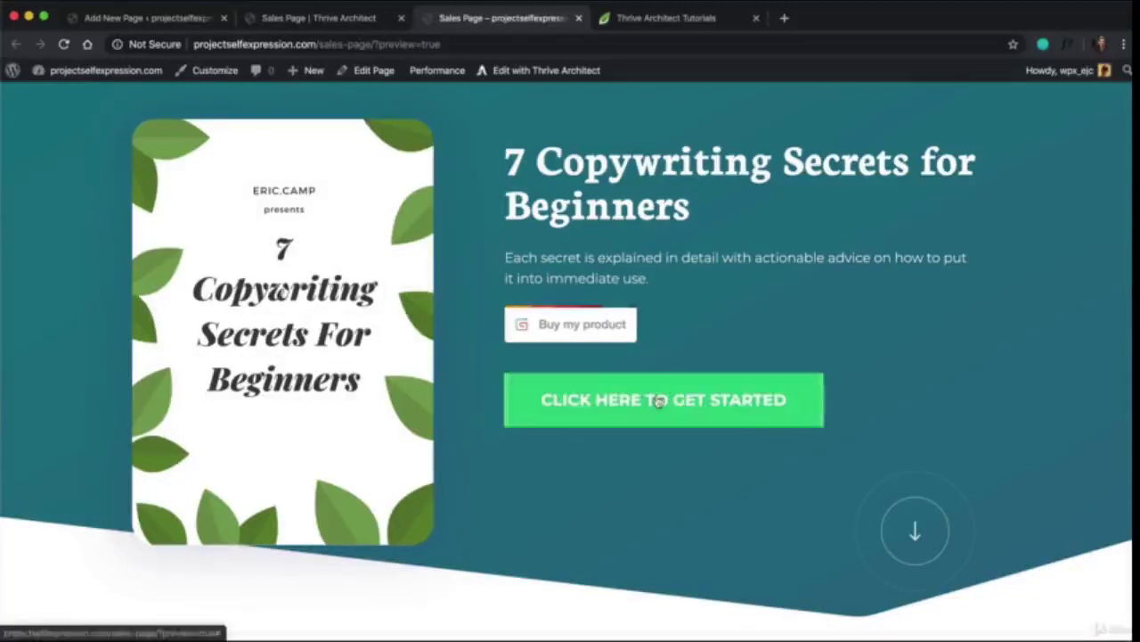
- Delete the "Click here to get started" button and the down-arrow content box from the hero section, and save the page
{"action": "left_click", "coordinate": [345, 22]}
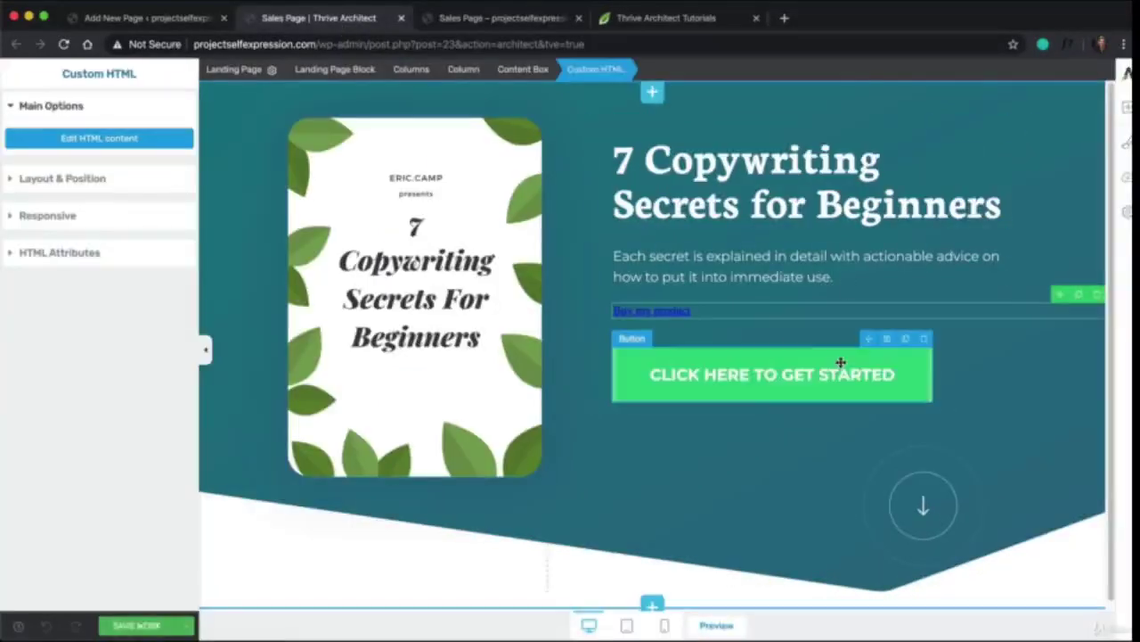
{"action": "left_click", "coordinate": [924, 340]}
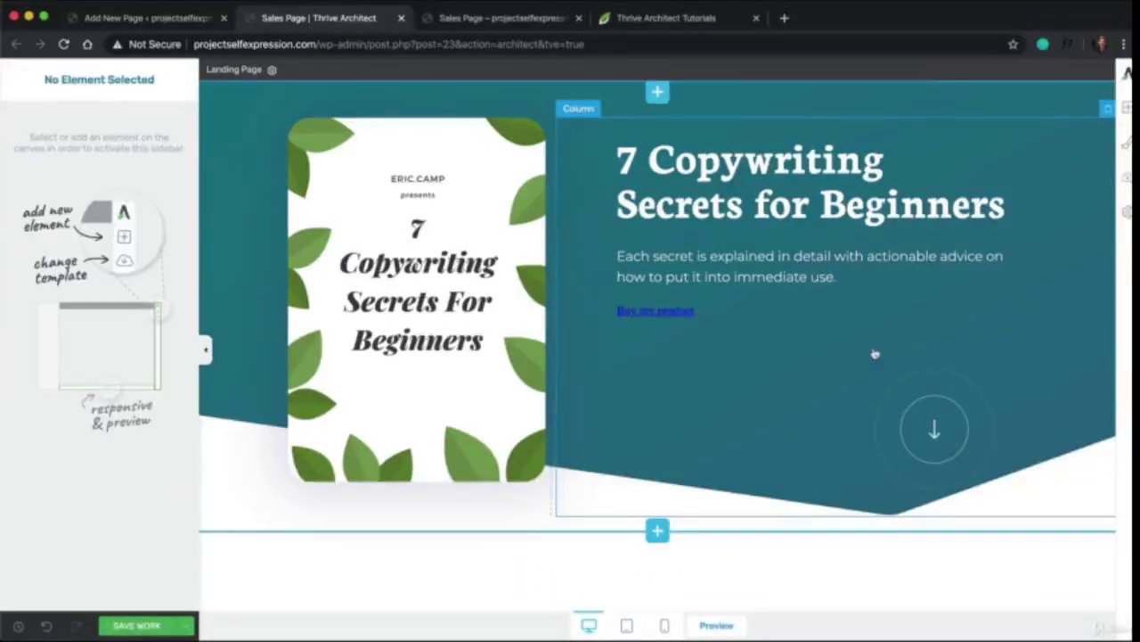
{"action": "left_click", "coordinate": [932, 380]}
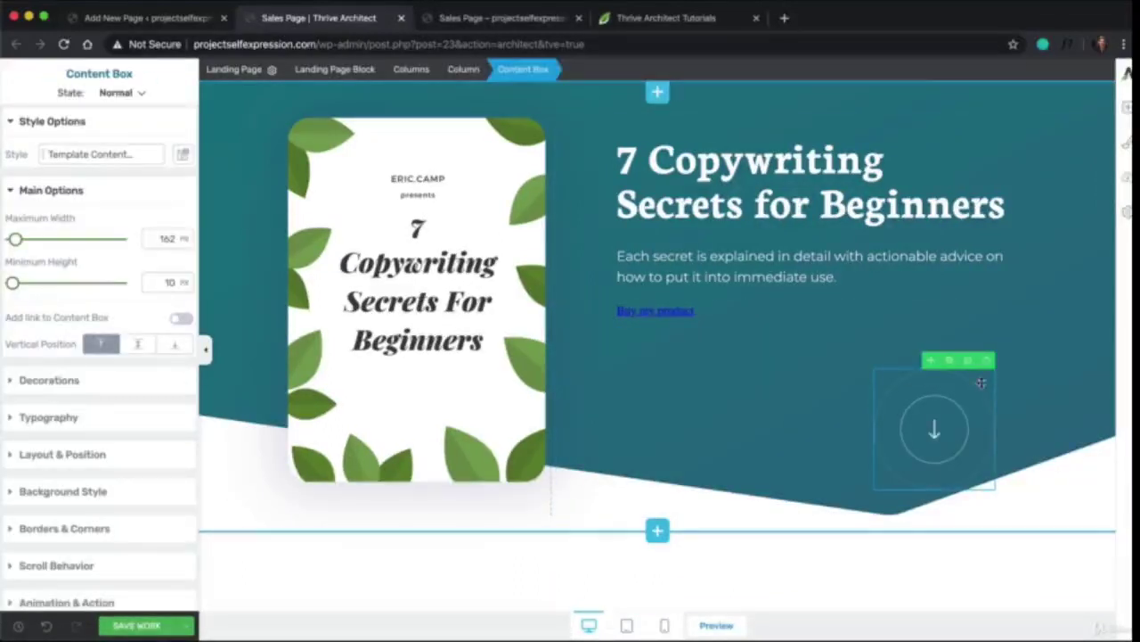
{"action": "left_click", "coordinate": [986, 361]}
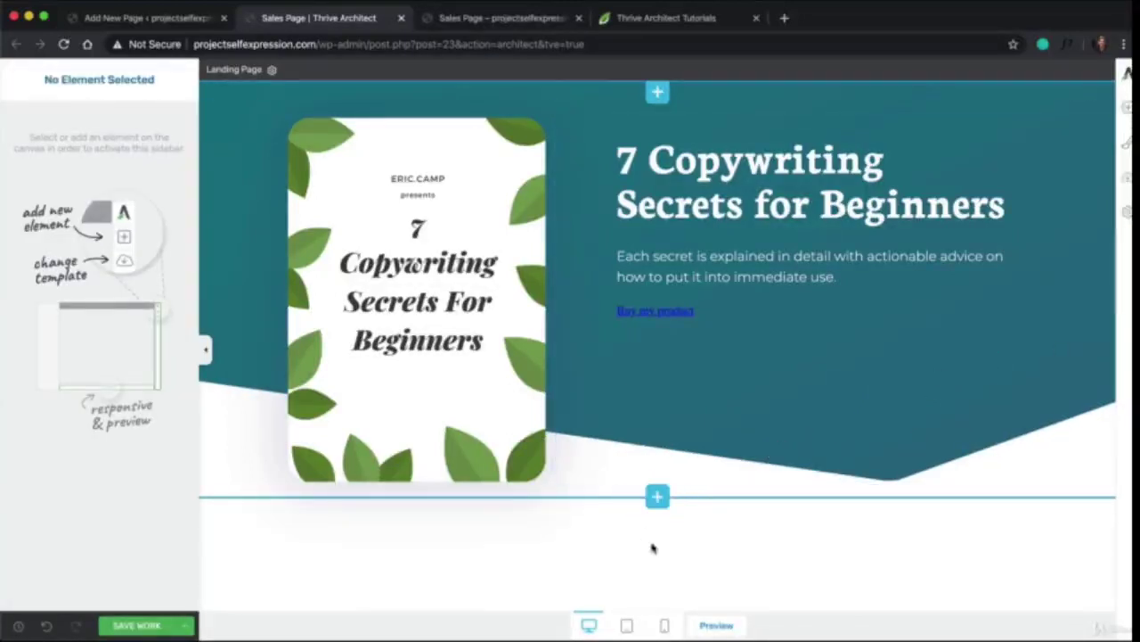
{"action": "left_click", "coordinate": [162, 624]}
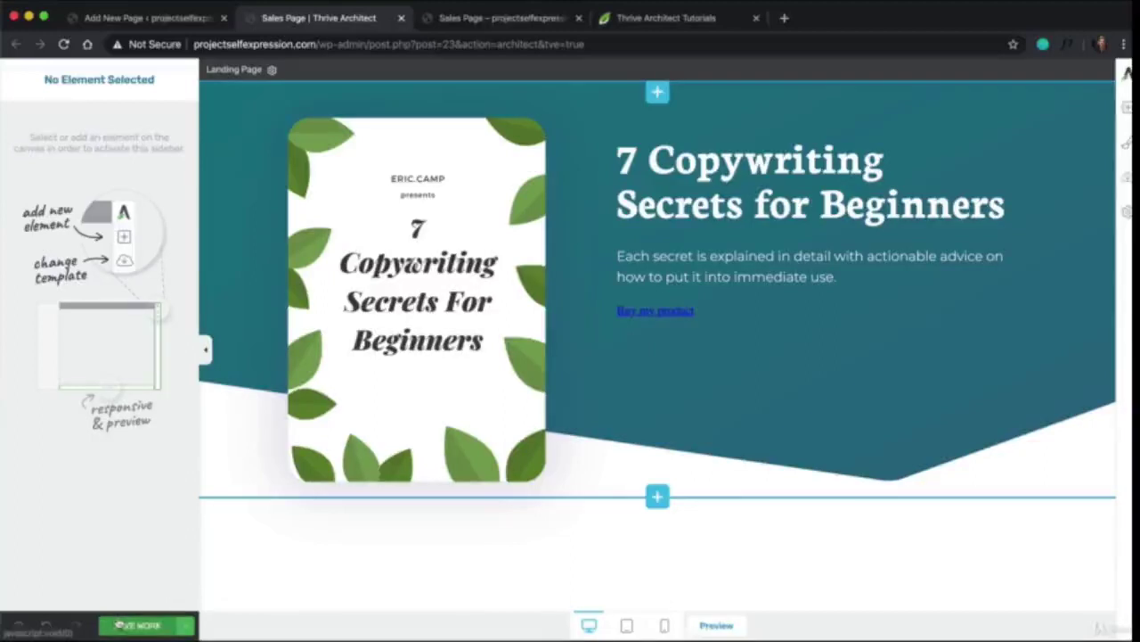
- Preview the simplified hero section and check its Gumroad purchase flow, including the email and payment options
{"action": "left_click", "coordinate": [713, 625]}
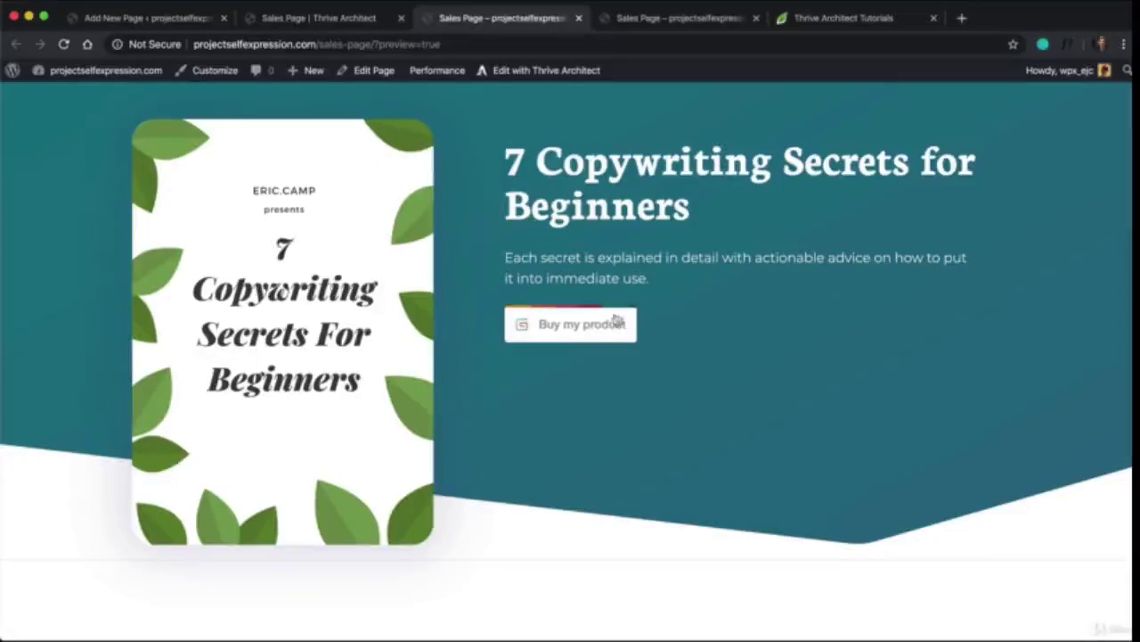
{"action": "left_click", "coordinate": [571, 326]}
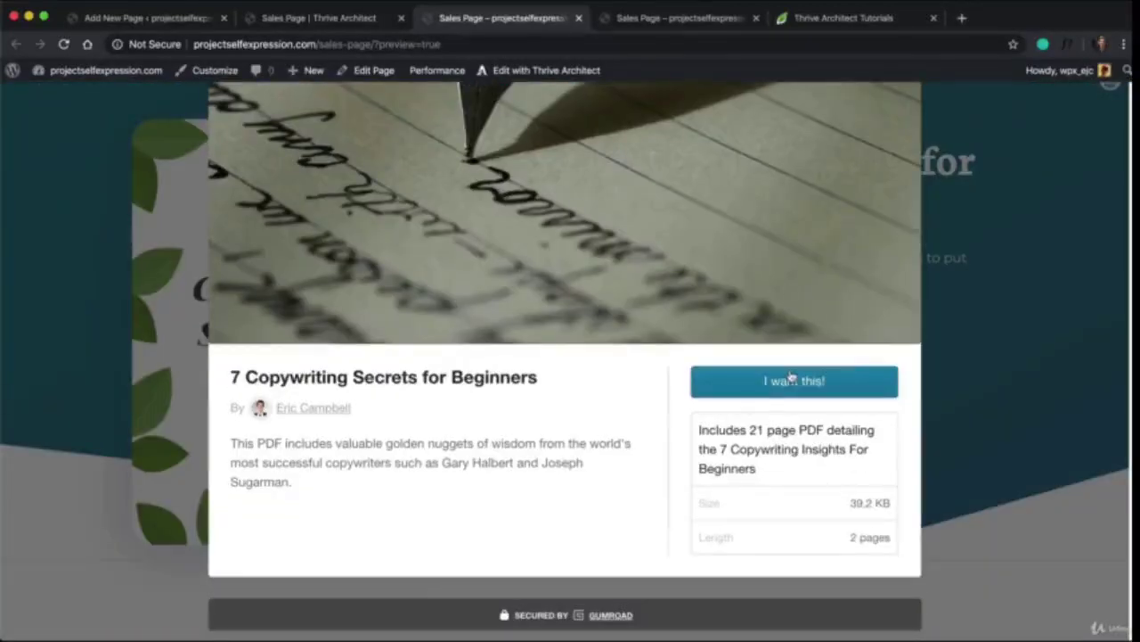
{"action": "left_click", "coordinate": [775, 381]}
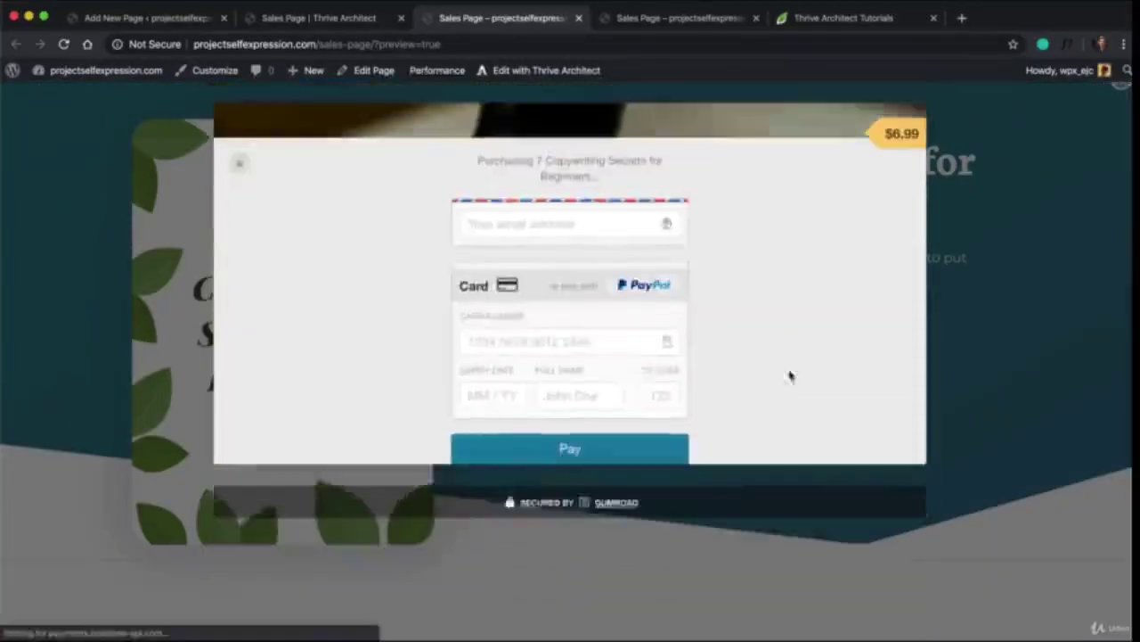
{"action": "left_click", "coordinate": [568, 192]}
{"action": "left_click", "coordinate": [675, 287]}
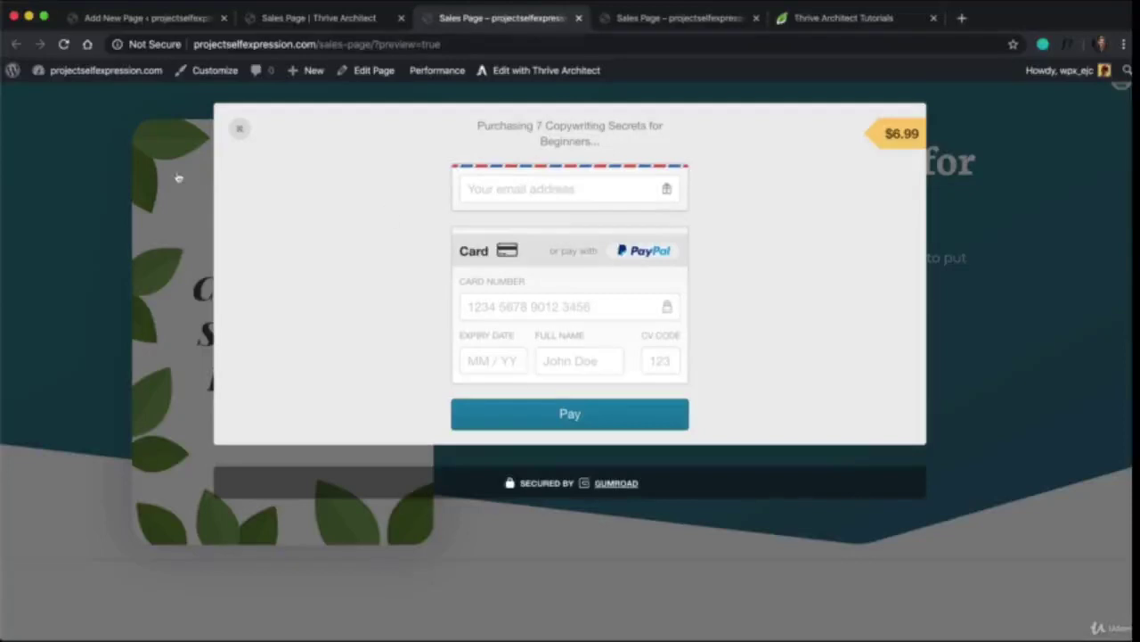
{"action": "left_click", "coordinate": [243, 132]}
{"action": "left_click", "coordinate": [1010, 224]}
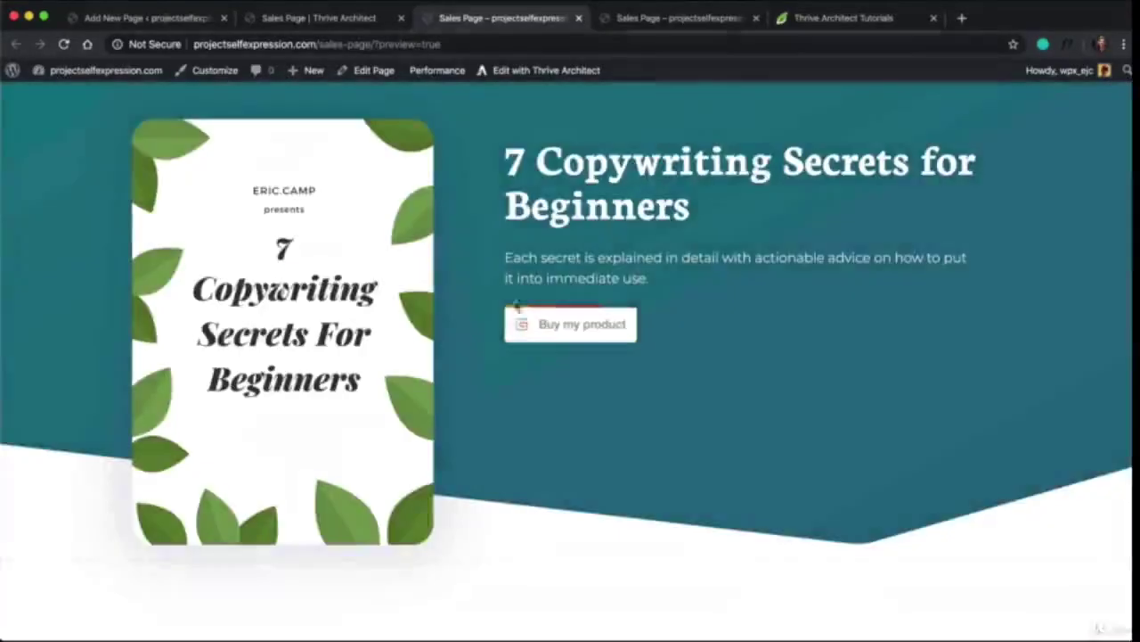
- Return to the sales page editor and examine the page layout in the tablet and mobile views
{"action": "left_click", "coordinate": [351, 20]}
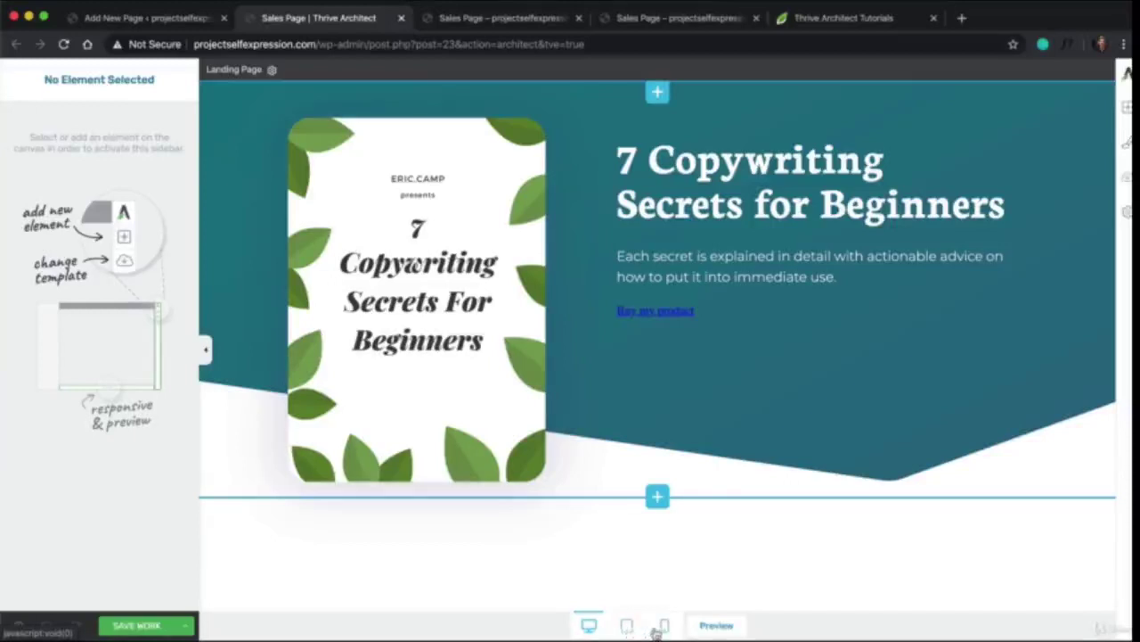
{"action": "left_click", "coordinate": [627, 626]}
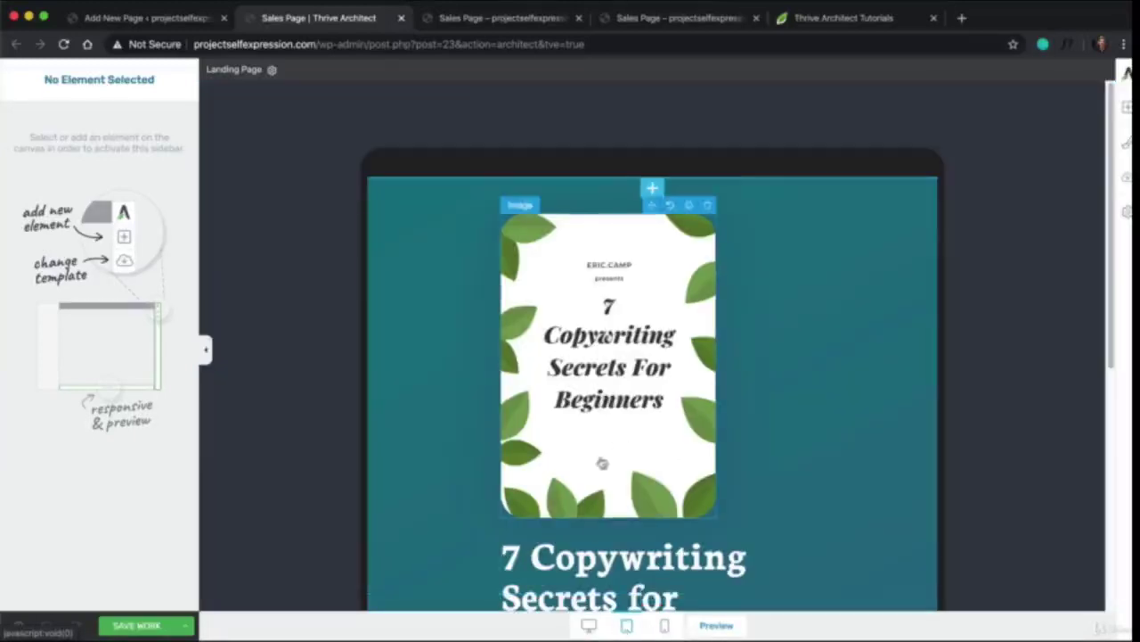
{"action": "scroll", "coordinate": [628, 449], "scroll_direction": "down", "scroll_amount": 3}
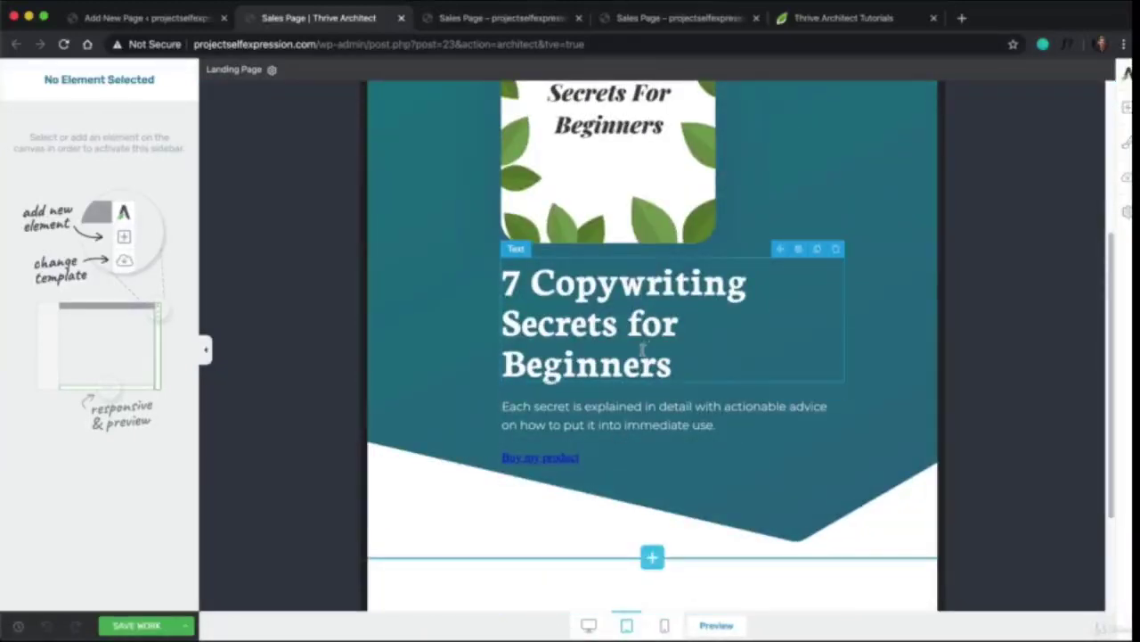
{"action": "left_click", "coordinate": [664, 626]}
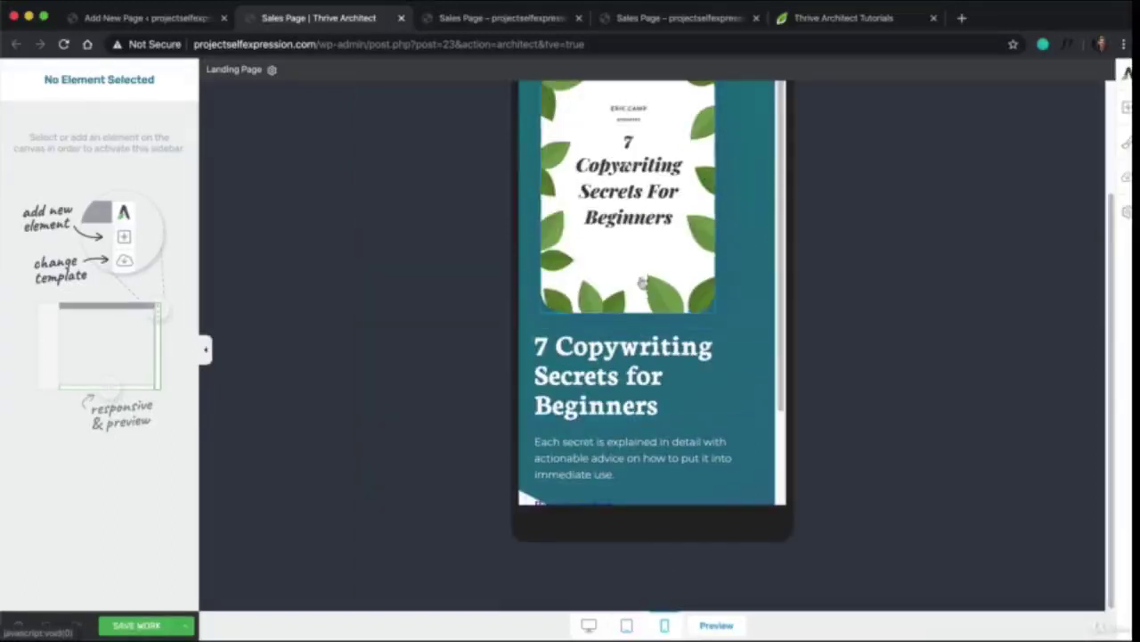
{"action": "scroll", "coordinate": [674, 311], "scroll_direction": "up", "scroll_amount": 1}
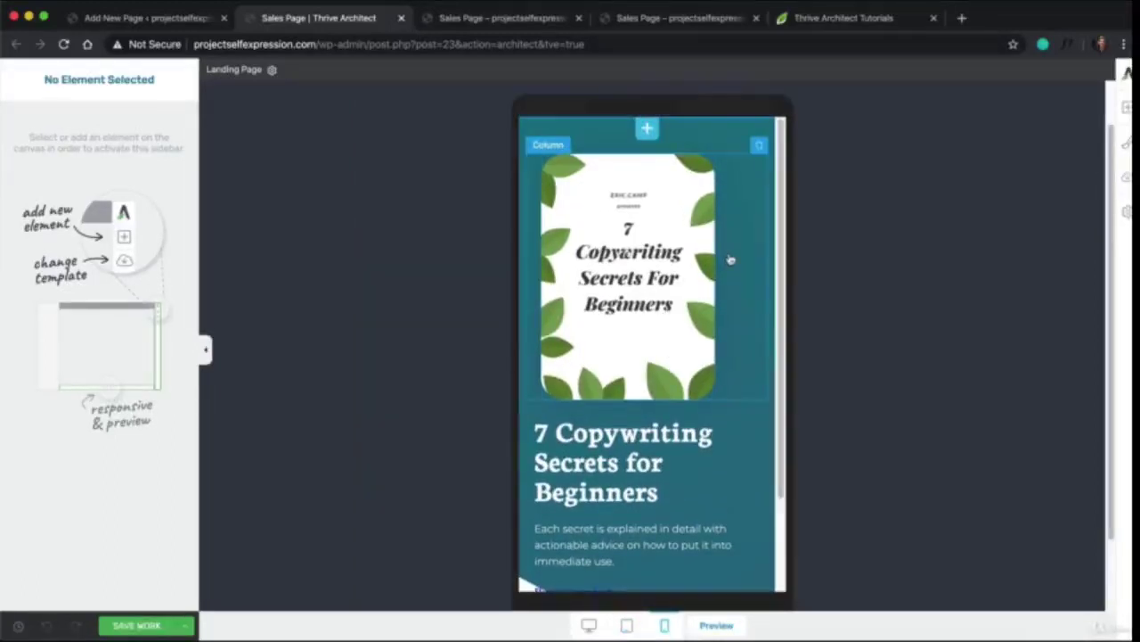
- In the mobile view, set the bottom padding of the column holding the title, description and buy link to 100 px
{"action": "scroll", "coordinate": [718, 281], "scroll_direction": "down", "scroll_amount": 1}
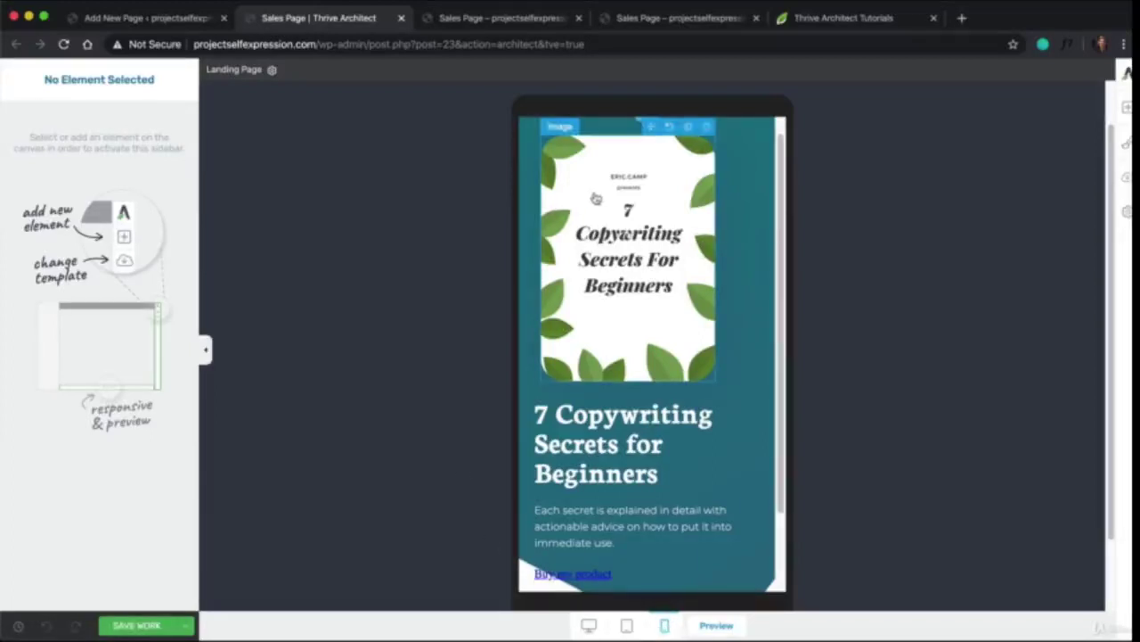
{"action": "scroll", "coordinate": [710, 210], "scroll_direction": "down", "scroll_amount": 1}
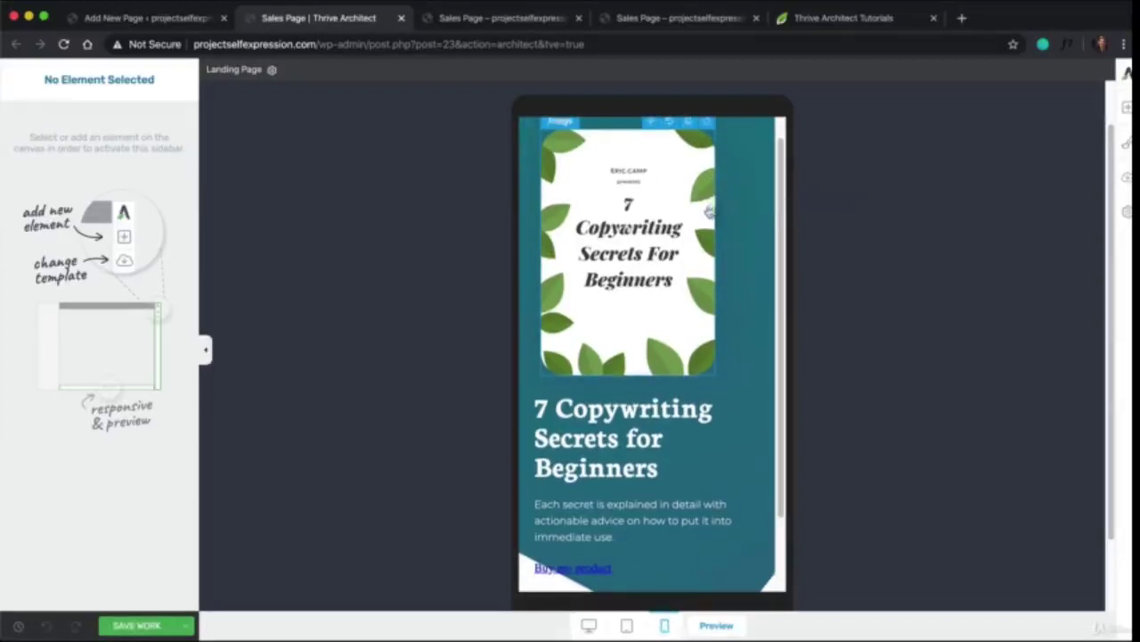
{"action": "scroll", "coordinate": [709, 211], "scroll_direction": "down", "scroll_amount": 5}
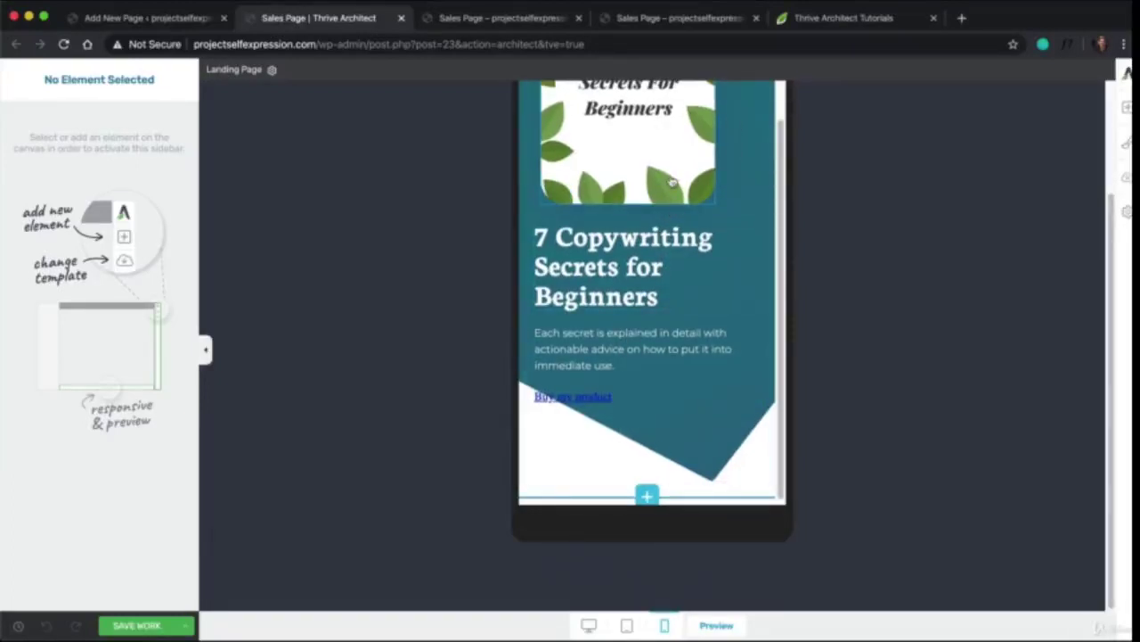
{"action": "scroll", "coordinate": [529, 180], "scroll_direction": "up", "scroll_amount": 3}
{"action": "left_click", "coordinate": [525, 175]}
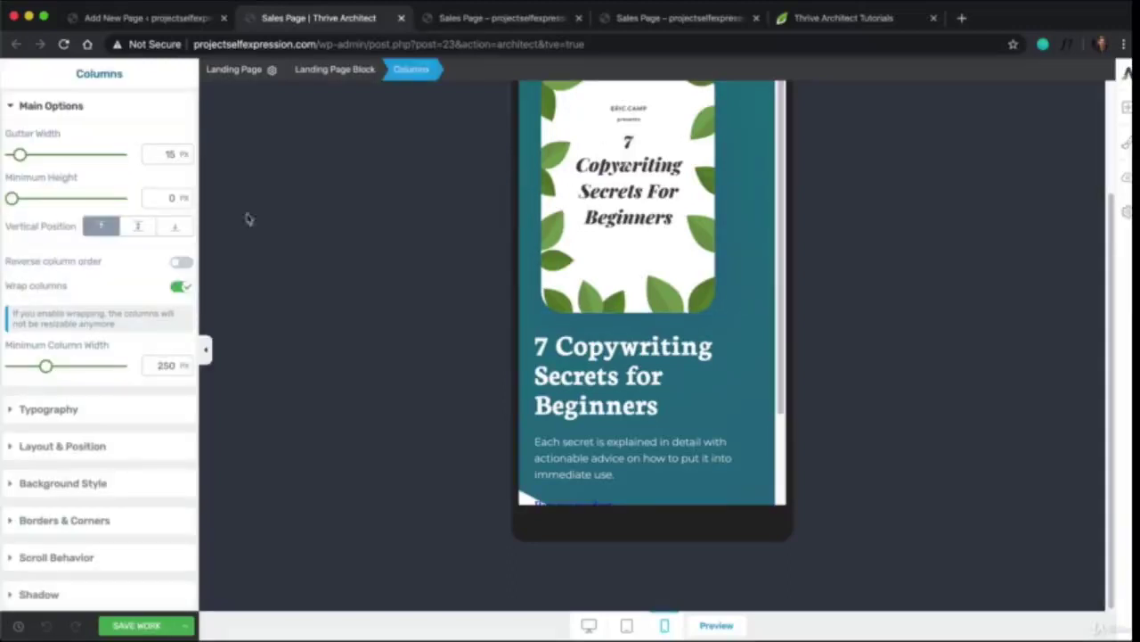
{"action": "left_click", "coordinate": [93, 445]}
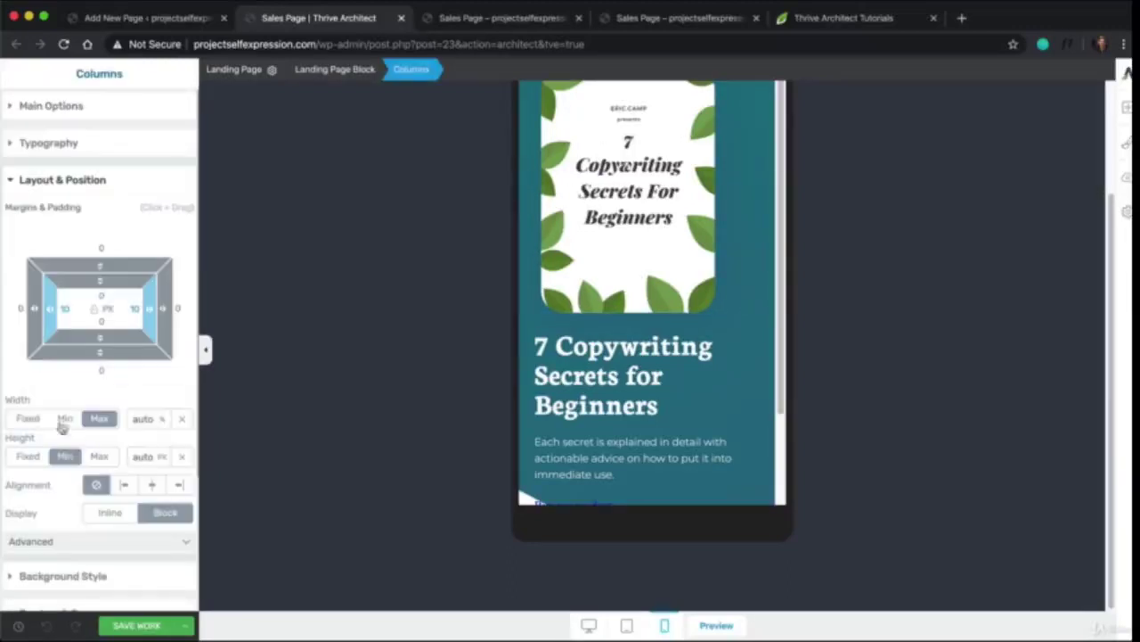
{"action": "scroll", "coordinate": [682, 370], "scroll_direction": "down", "scroll_amount": 3}
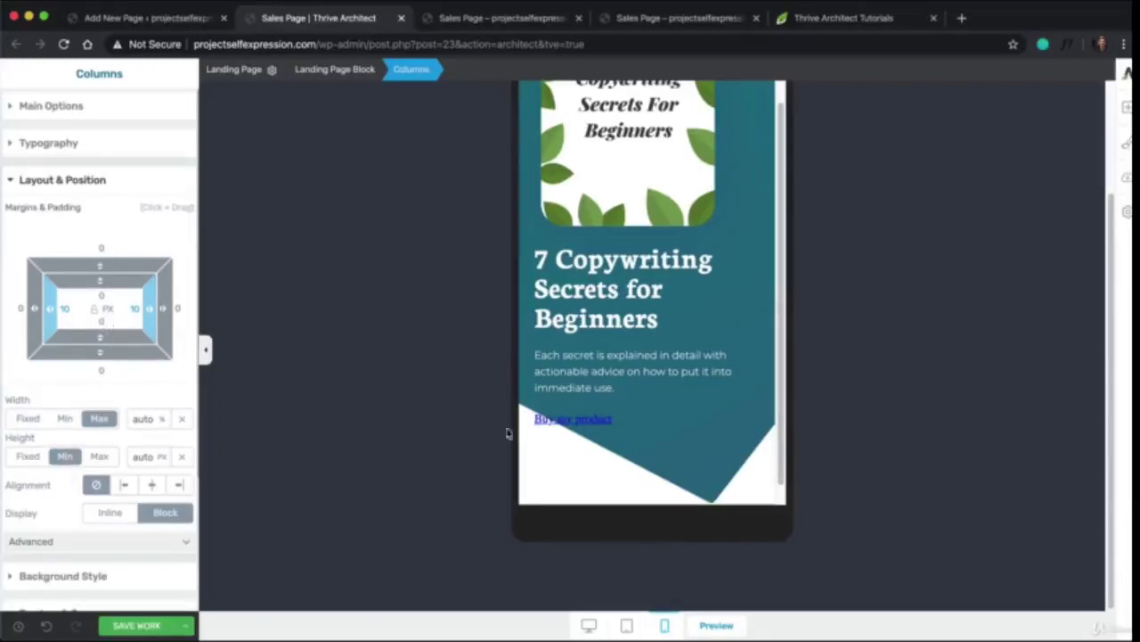
{"action": "left_click", "coordinate": [642, 453]}
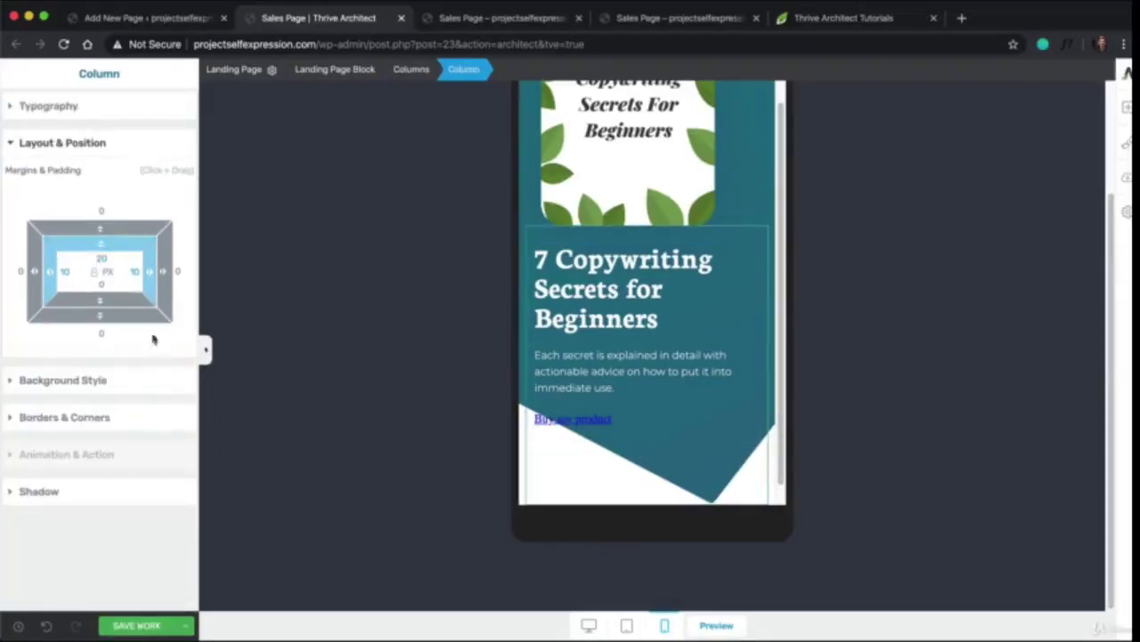
{"action": "left_click", "coordinate": [102, 283]}
{"action": "type", "text": "100"}
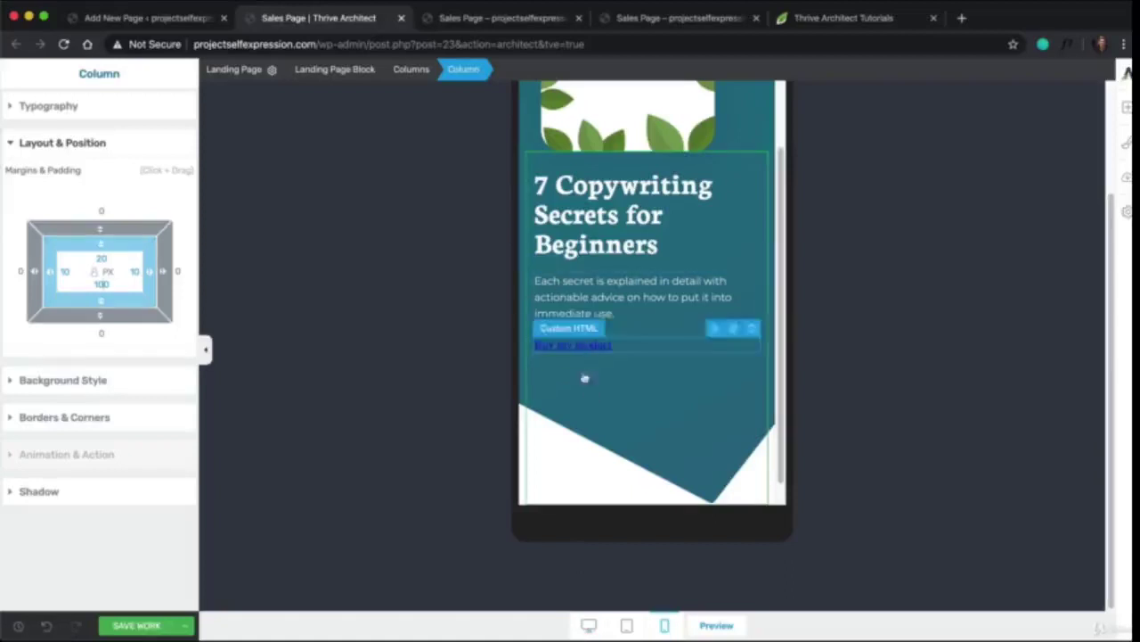
- Check the hero section's spacing in the desktop view, then examine it again in the mobile view
{"action": "left_click", "coordinate": [584, 626]}
{"action": "left_click", "coordinate": [601, 532]}
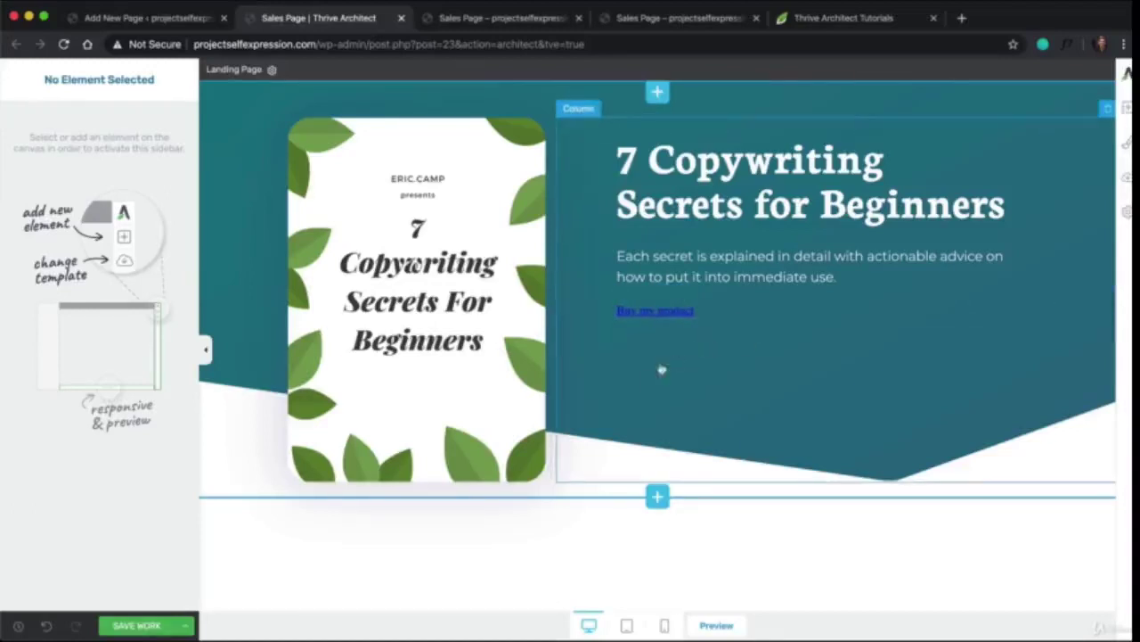
{"action": "left_click", "coordinate": [664, 626]}
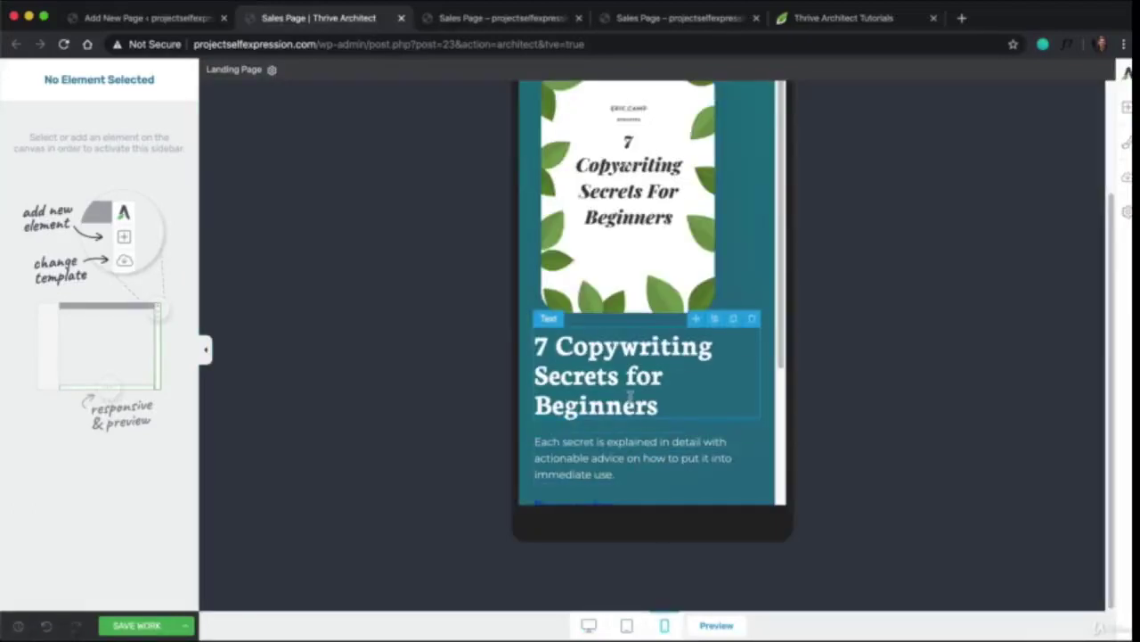
{"action": "scroll", "coordinate": [599, 373], "scroll_direction": "down", "scroll_amount": 4}
{"action": "scroll", "coordinate": [599, 372], "scroll_direction": "up", "scroll_amount": 4}
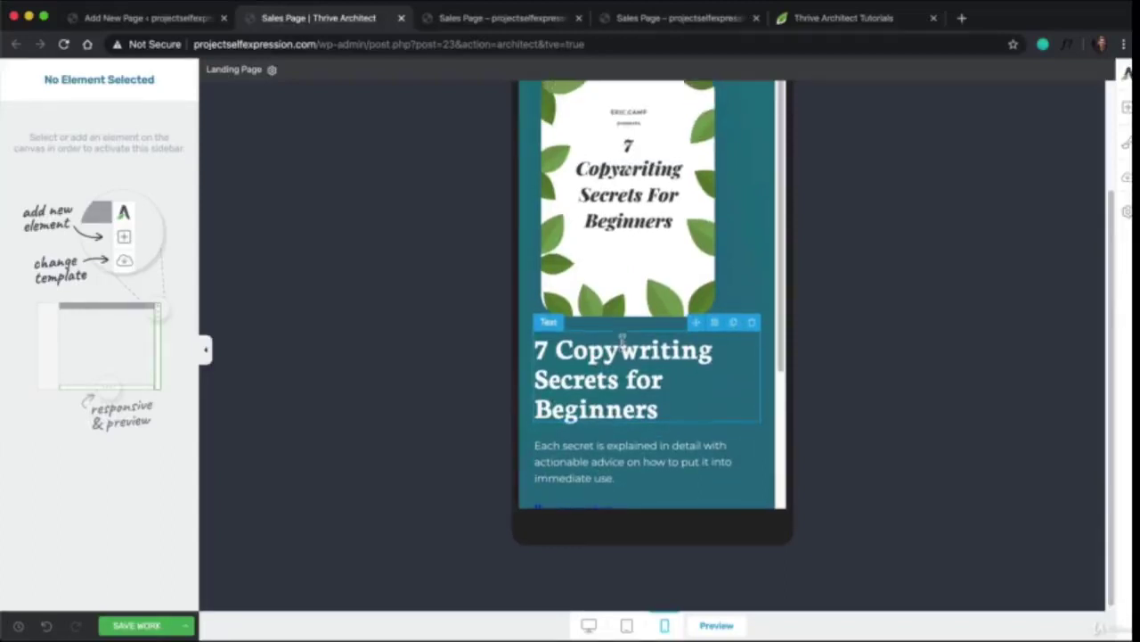
{"action": "scroll", "coordinate": [624, 348], "scroll_direction": "up", "scroll_amount": 2}
{"action": "scroll", "coordinate": [628, 351], "scroll_direction": "down", "scroll_amount": 2}
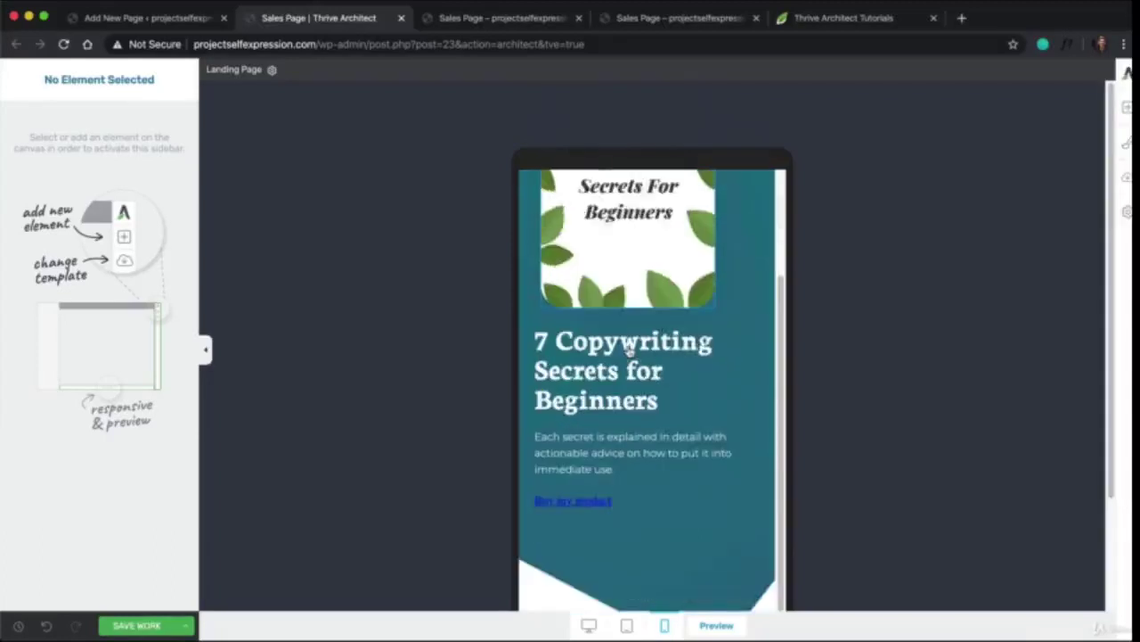
- Set the font size of the "7 Copywriting Secrets for Beginners" heading to 48 px in the mobile view
{"action": "scroll", "coordinate": [628, 351], "scroll_direction": "down", "scroll_amount": 2}
{"action": "left_click", "coordinate": [656, 508]}
{"action": "left_click", "coordinate": [659, 274]}
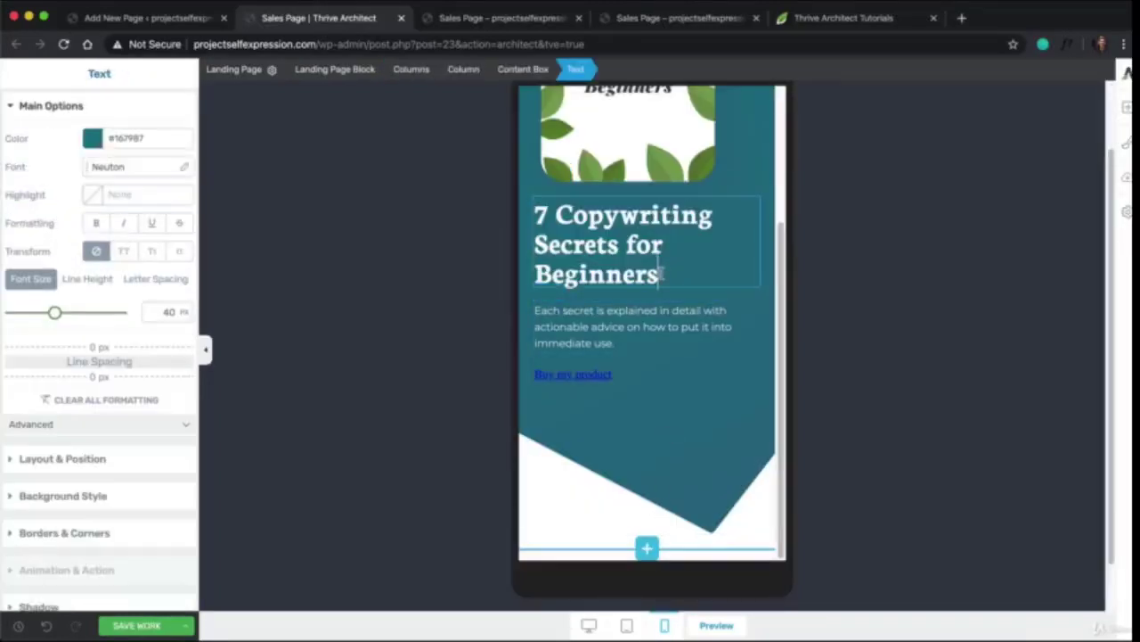
{"action": "left_click_drag", "start_coordinate": [666, 272], "coordinate": [532, 224]}
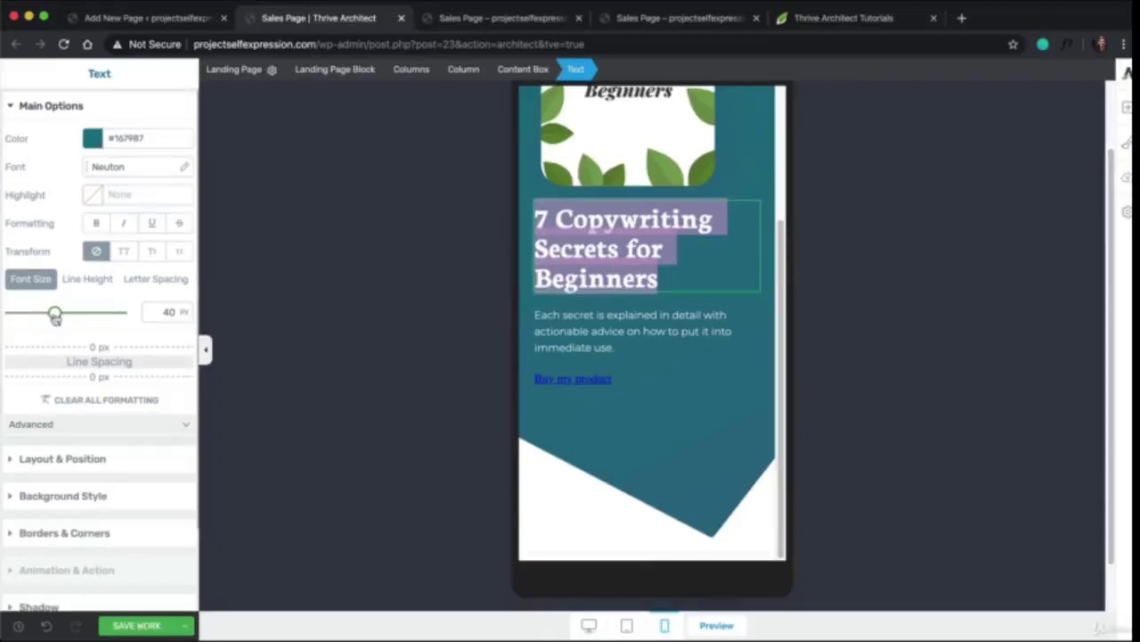
{"action": "left_click_drag", "start_coordinate": [55, 313], "coordinate": [62, 315]}
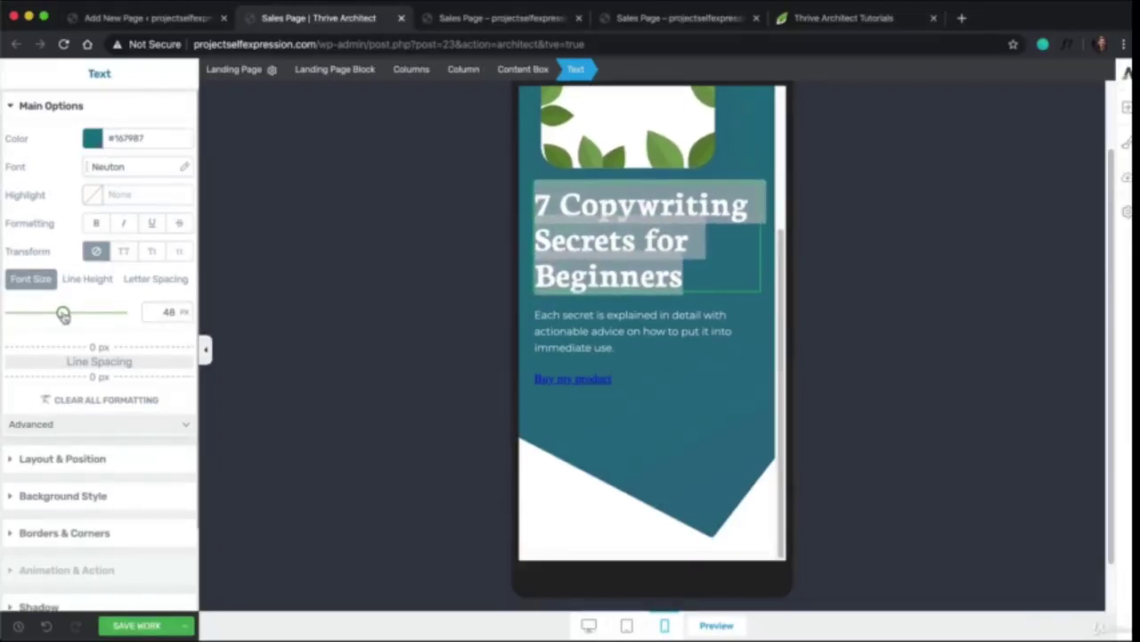
- Set the font size of the description paragraph below the heading to 18 px in the mobile view and save the page
{"action": "left_click", "coordinate": [588, 332]}
{"action": "left_click_drag", "start_coordinate": [624, 344], "coordinate": [394, 333]}
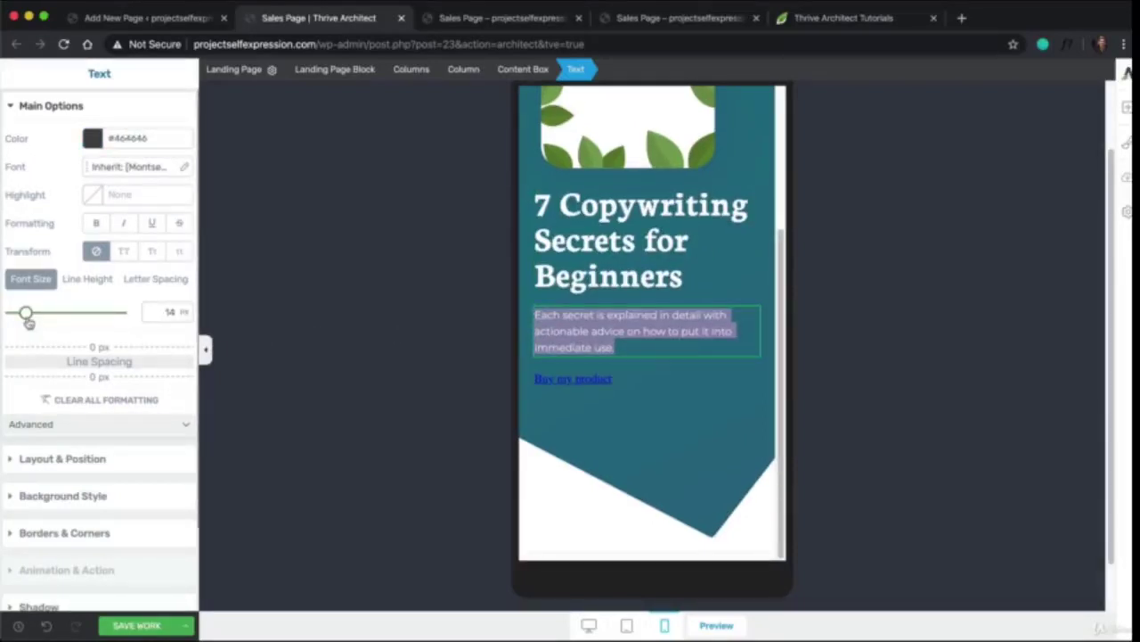
{"action": "left_click_drag", "start_coordinate": [26, 314], "coordinate": [29, 314]}
{"action": "scroll", "coordinate": [637, 415], "scroll_direction": "up", "scroll_amount": 3}
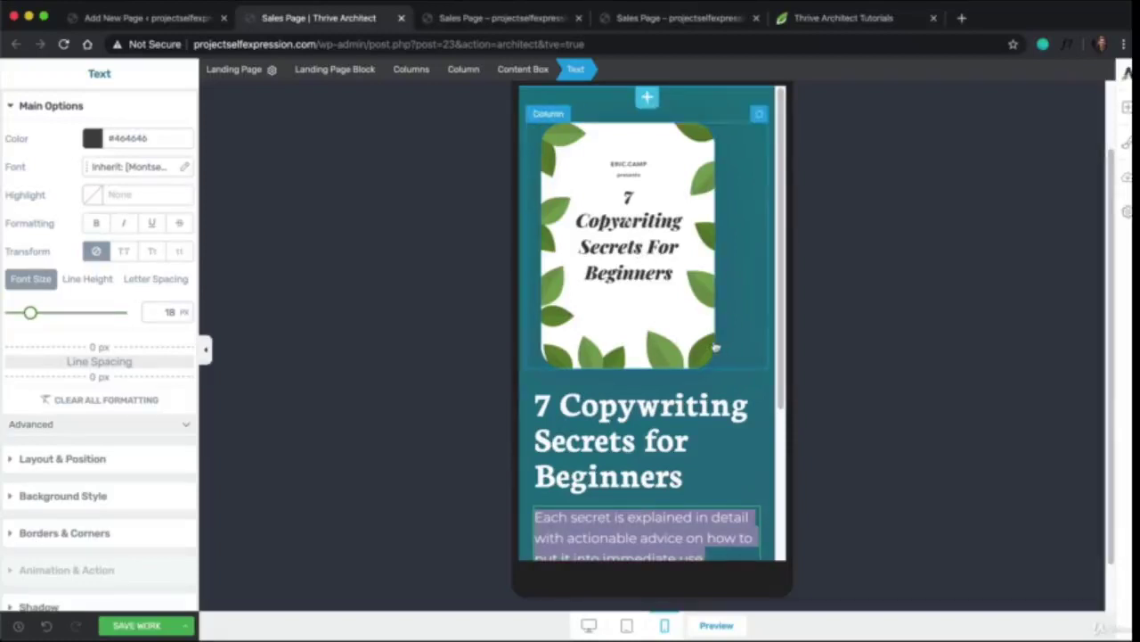
{"action": "left_click", "coordinate": [150, 625]}
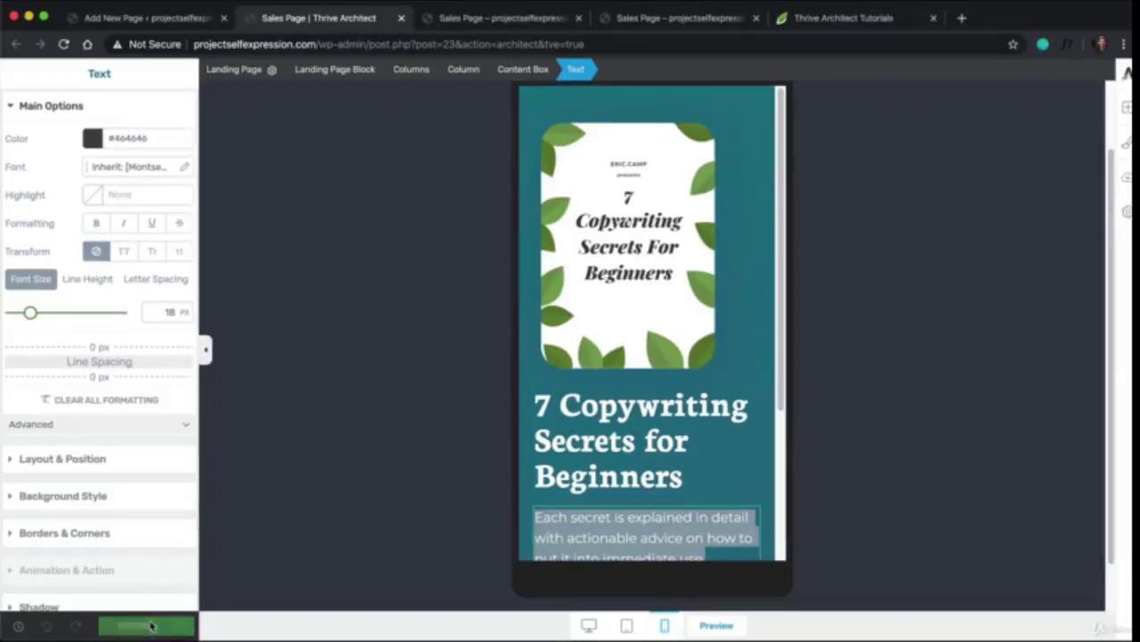
- Preview the saved sales page in a separate browser window narrowed to phone width and examine its responsive layout
{"action": "left_click", "coordinate": [729, 625]}
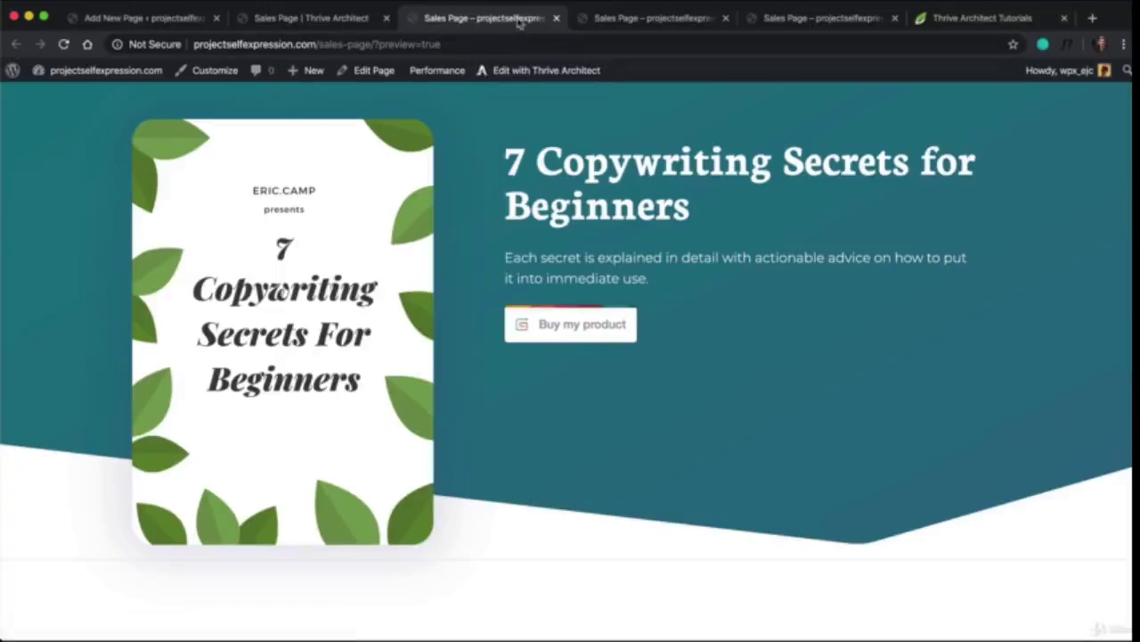
{"action": "left_click_drag", "start_coordinate": [520, 22], "coordinate": [544, 20]}
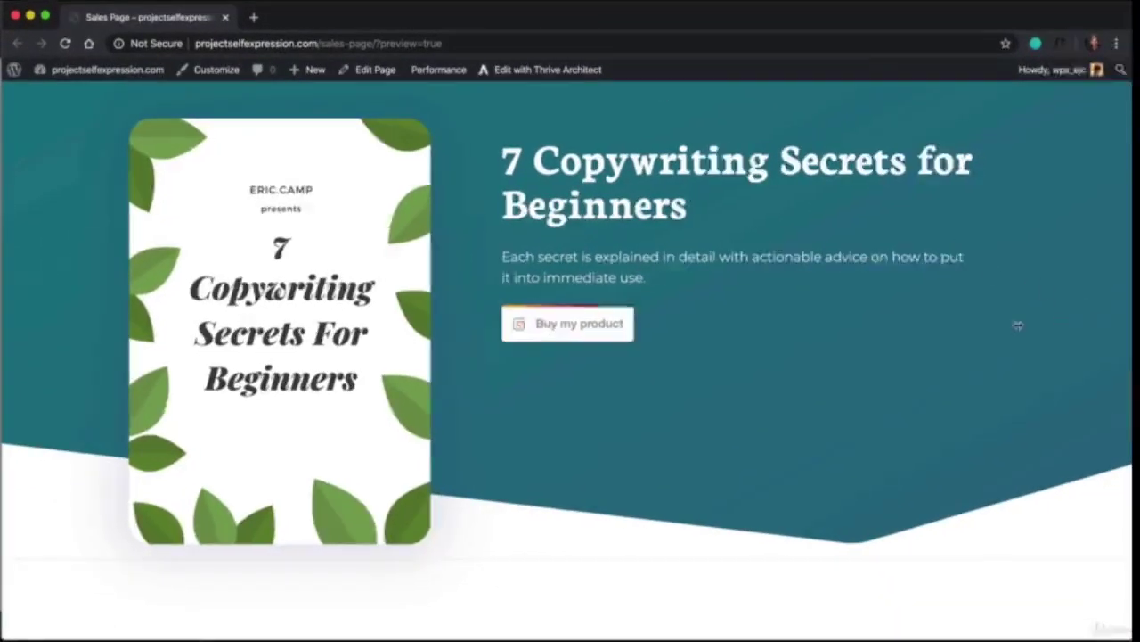
{"action": "left_click_drag", "start_coordinate": [1019, 325], "coordinate": [369, 362]}
{"action": "scroll", "coordinate": [224, 401], "scroll_direction": "down", "scroll_amount": 1}
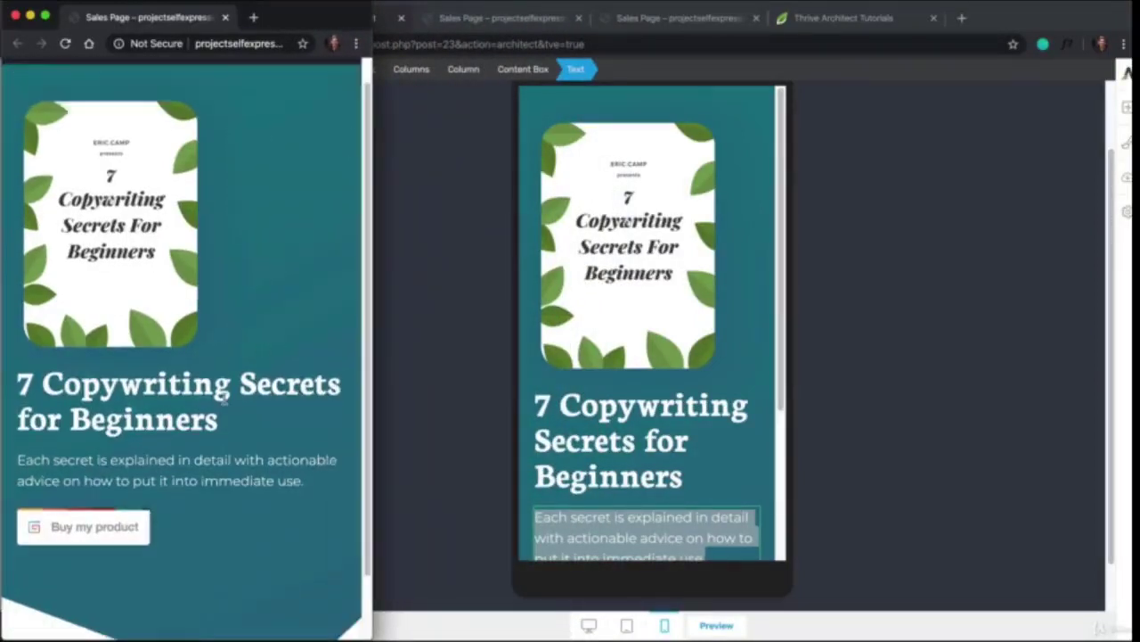
{"action": "scroll", "coordinate": [224, 400], "scroll_direction": "down", "scroll_amount": 2}
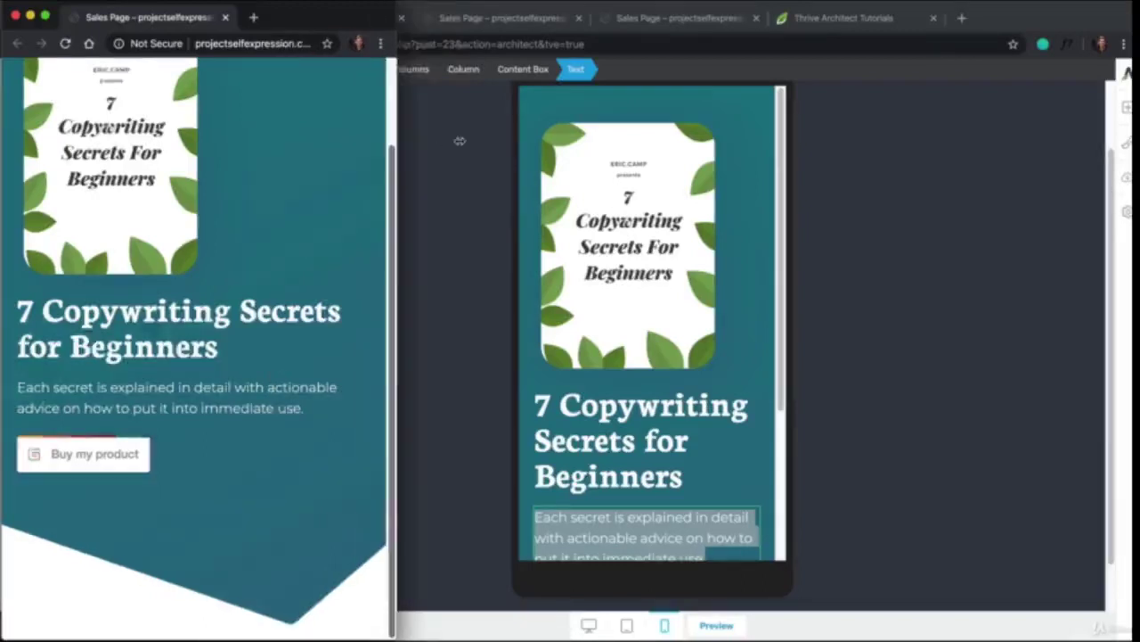
{"action": "scroll", "coordinate": [279, 149], "scroll_direction": "up", "scroll_amount": 2}
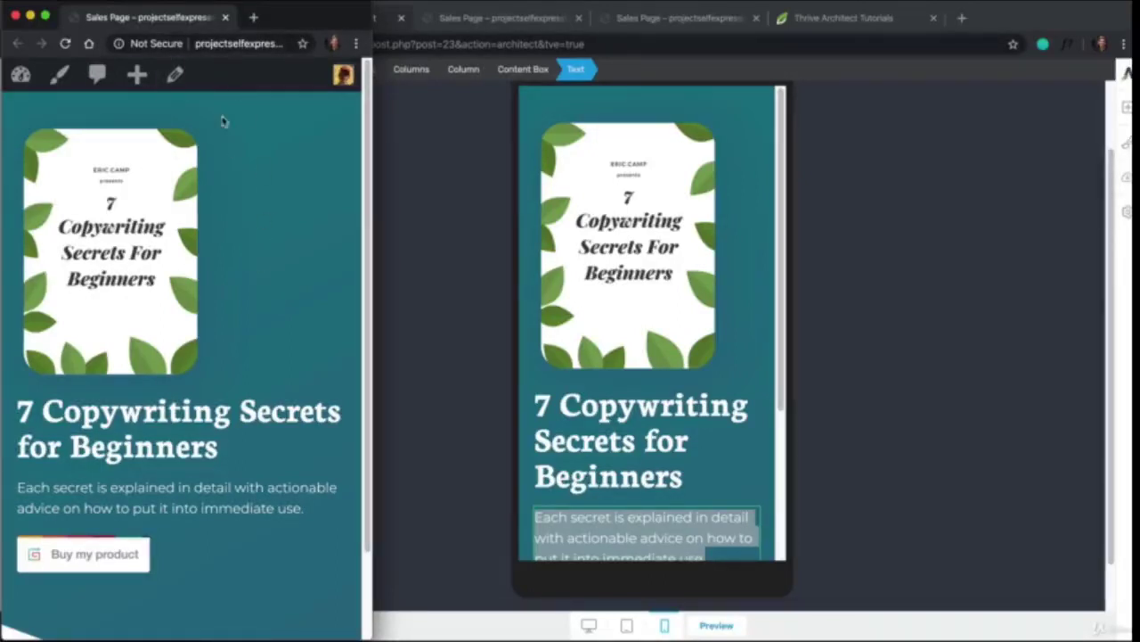
- Widen the preview window and select the address projectselfexpression.com/sales-page/ without its preview parameter
{"action": "left_click", "coordinate": [238, 45]}
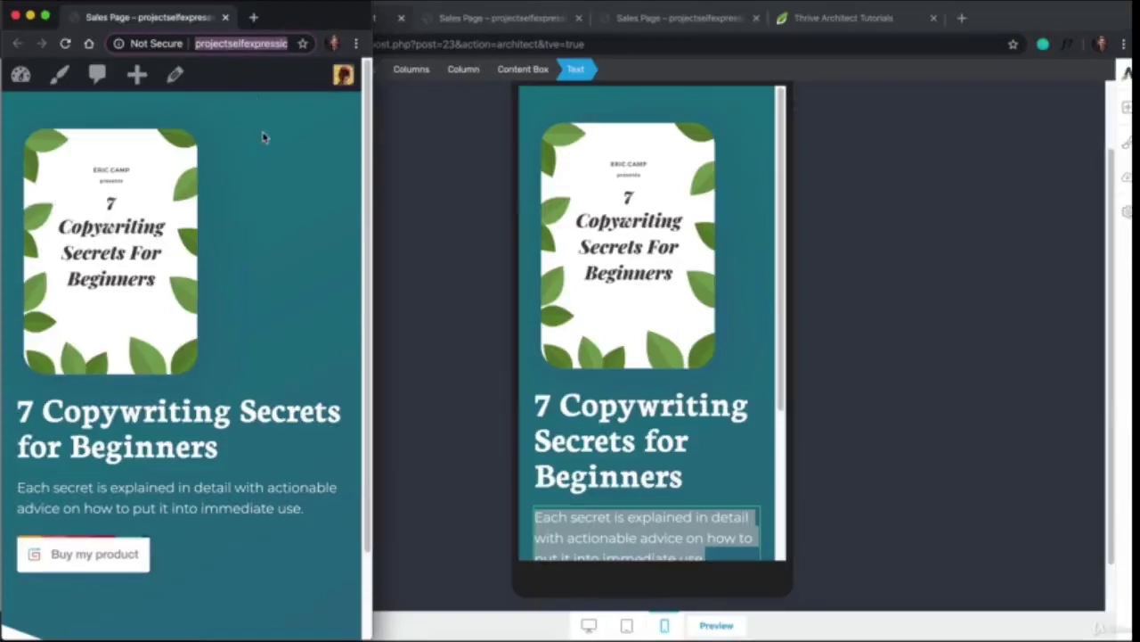
{"action": "left_click_drag", "start_coordinate": [374, 99], "coordinate": [879, 133]}
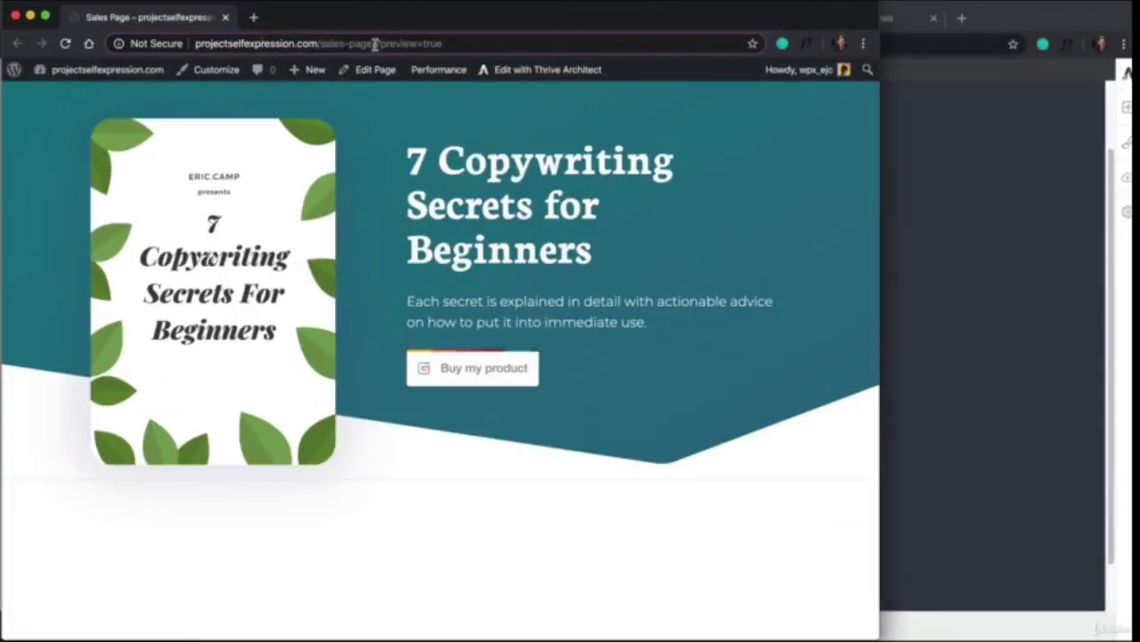
{"action": "left_click_drag", "start_coordinate": [375, 44], "coordinate": [126, 49]}
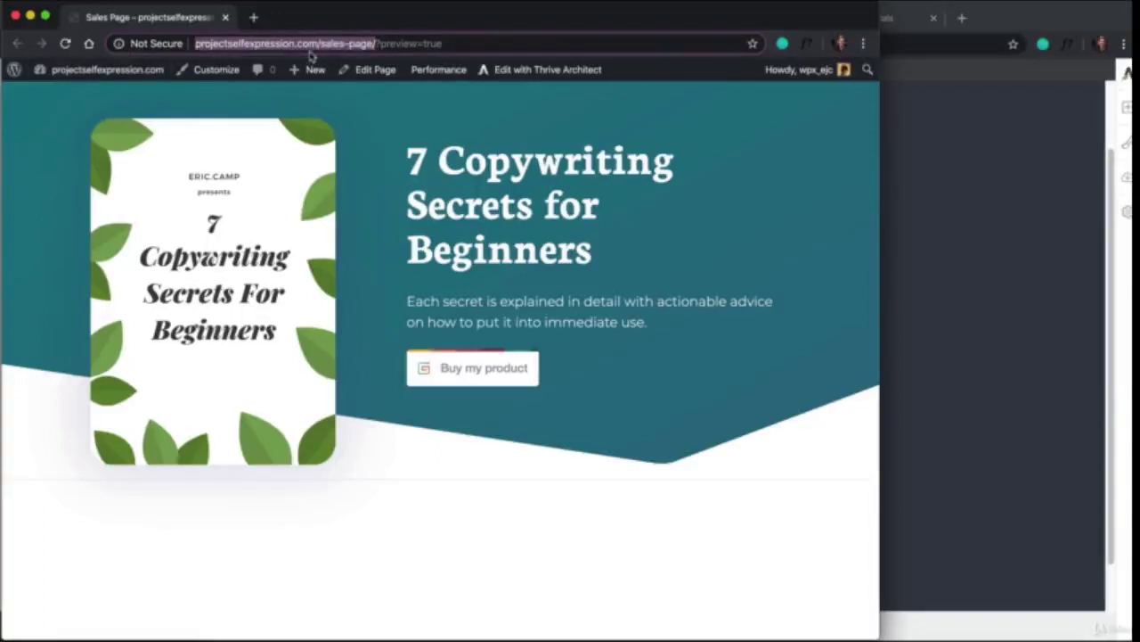